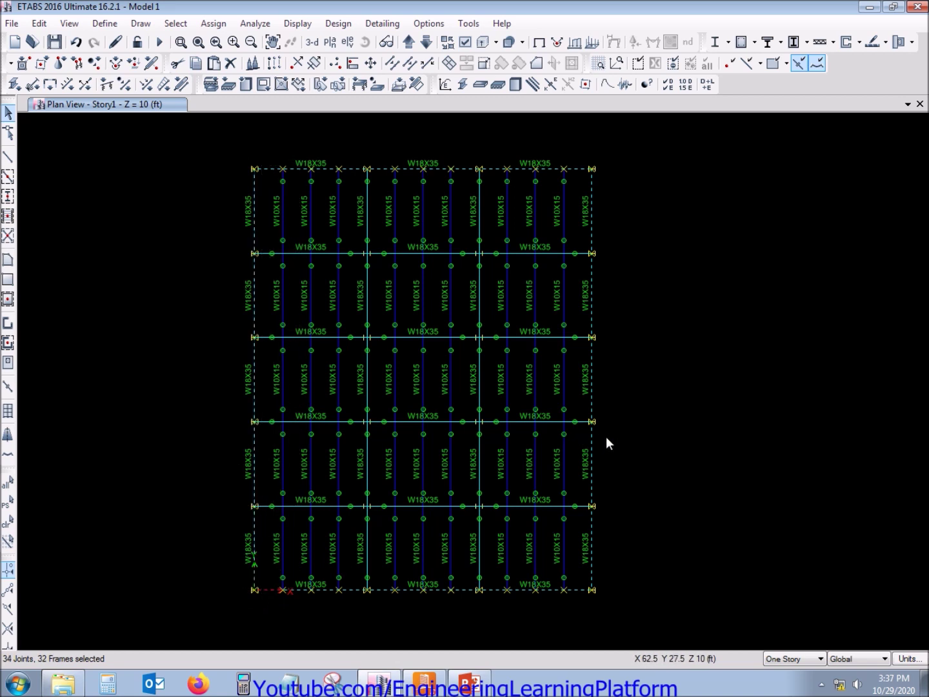
Step: Hide the selected perimeter frames and joints, plus all W10X15 frames selected by section property, in the Story1 plan
{"action": "right_click", "coordinate": [663, 330]}
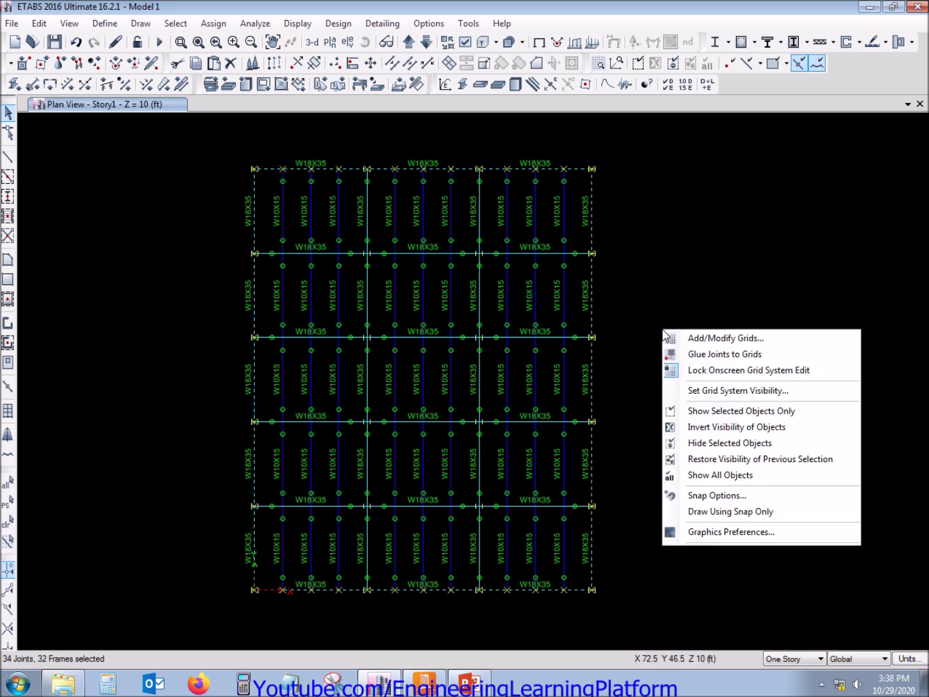
{"action": "left_click", "coordinate": [726, 444]}
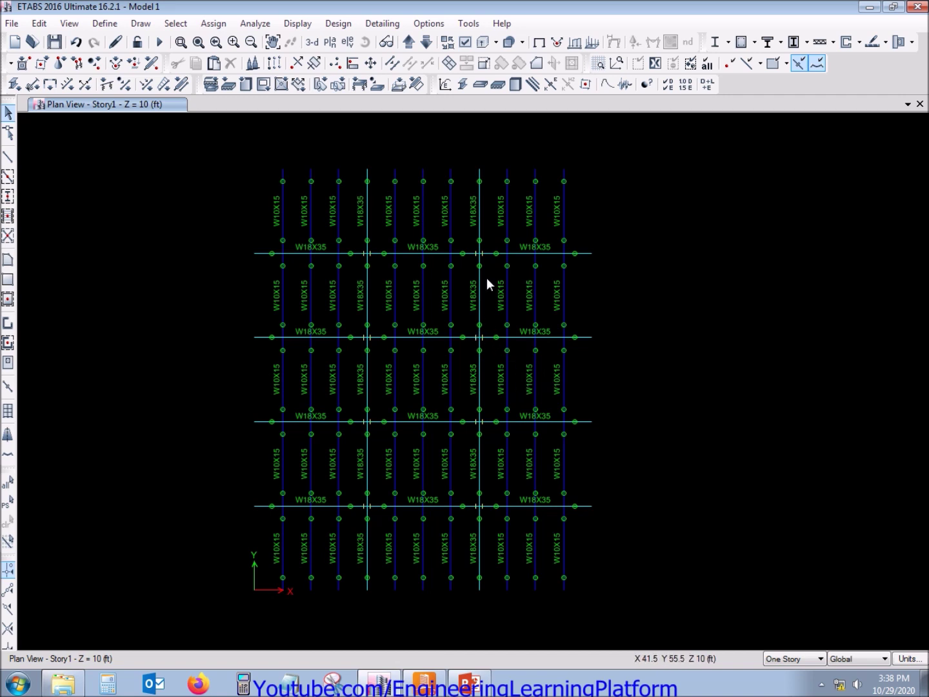
{"action": "left_click", "coordinate": [186, 24]}
{"action": "mouse_move", "coordinate": [194, 41]}
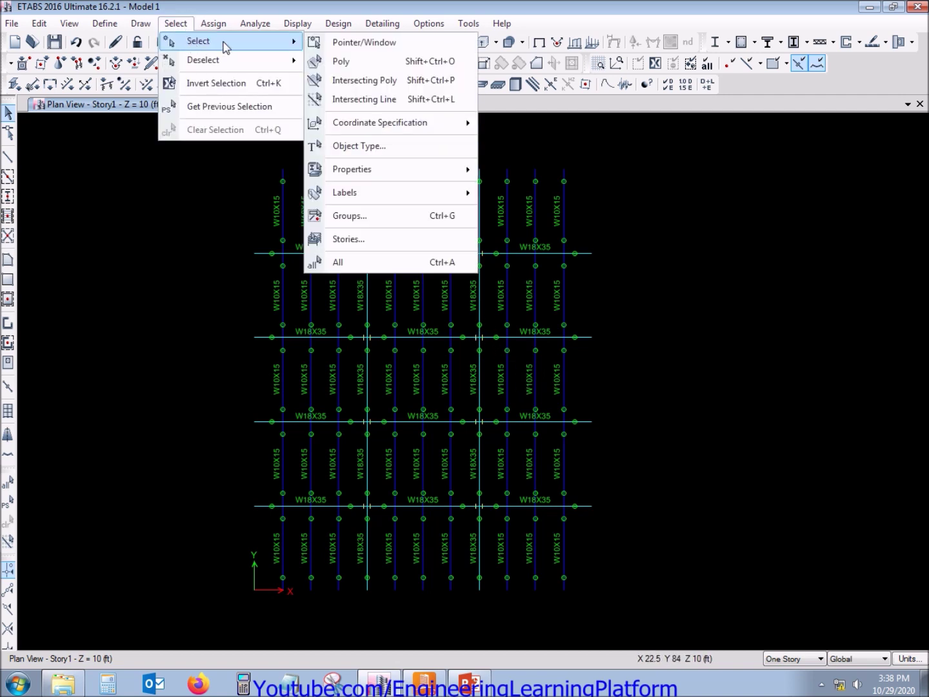
{"action": "mouse_move", "coordinate": [373, 170]}
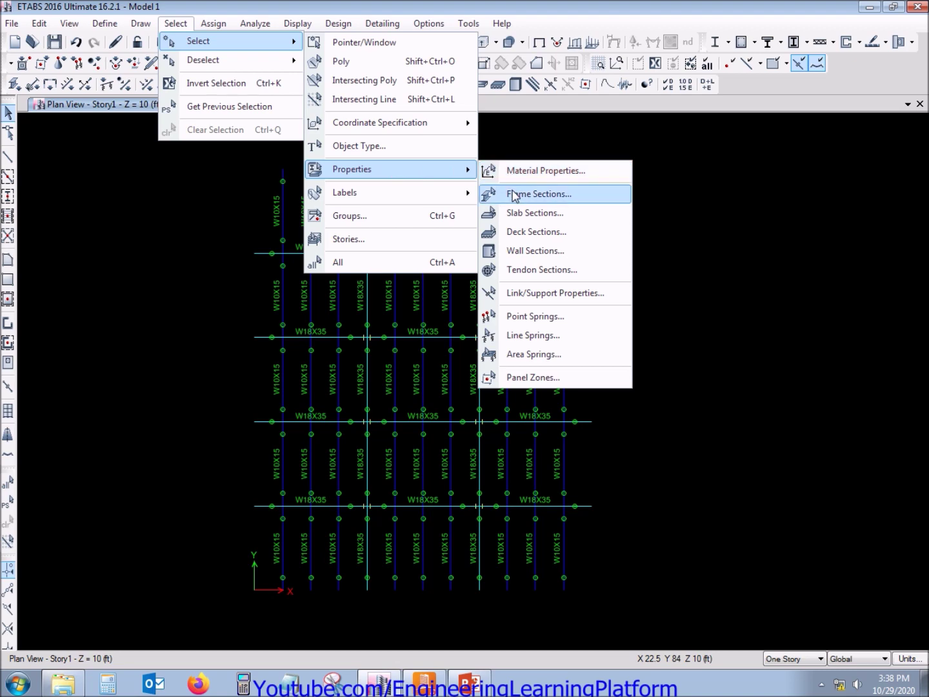
{"action": "left_click", "coordinate": [514, 191]}
{"action": "type", "text": "w10x15"}
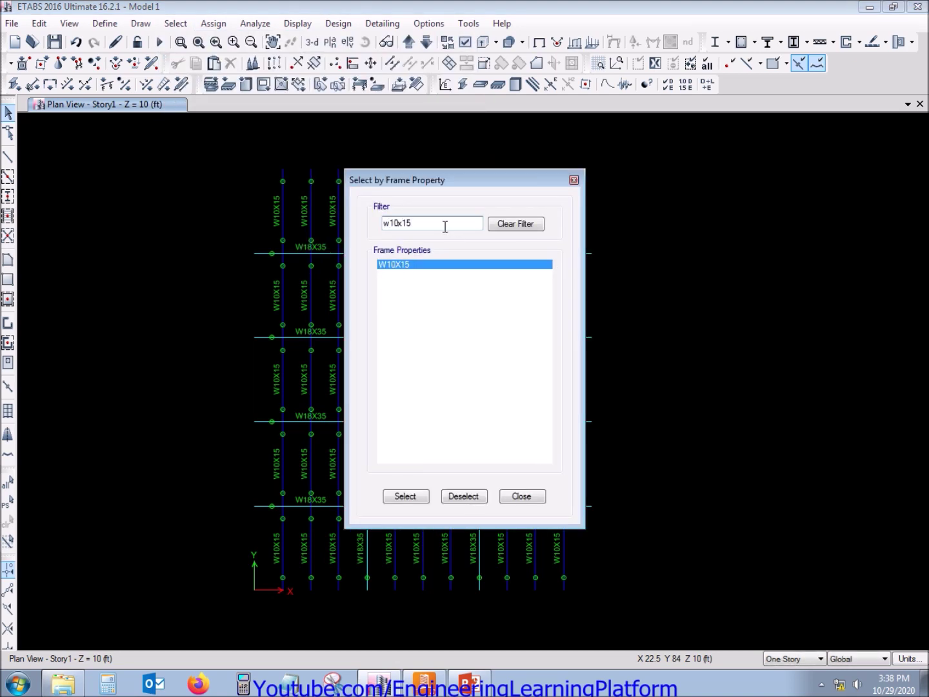
{"action": "left_click", "coordinate": [405, 497]}
{"action": "left_click", "coordinate": [521, 497]}
{"action": "right_click", "coordinate": [169, 357]}
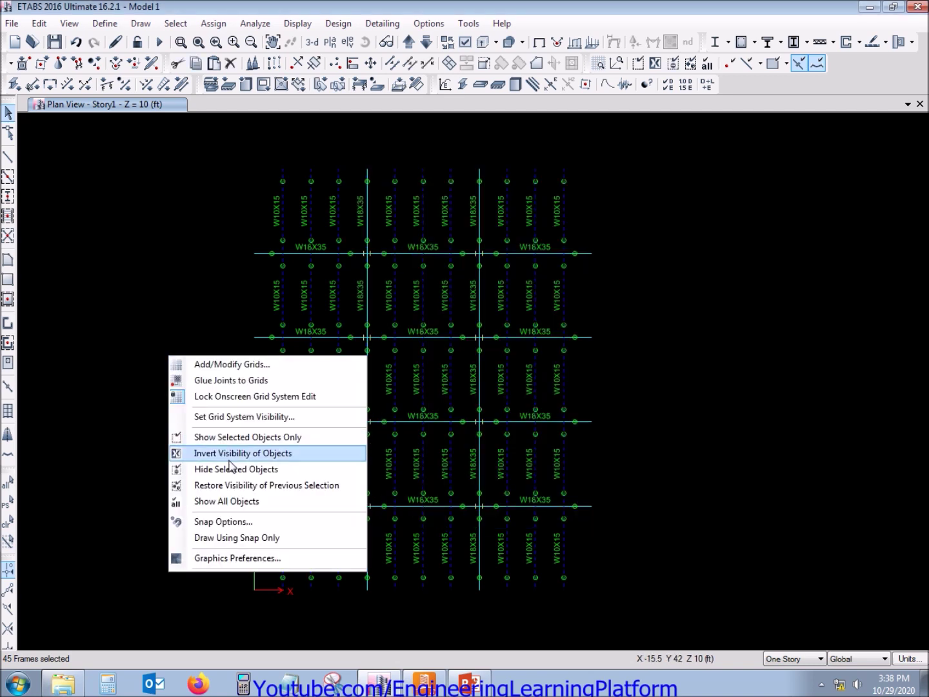
{"action": "left_click", "coordinate": [230, 467]}
{"action": "left_click_drag", "start_coordinate": [212, 137], "coordinate": [601, 581]}
{"action": "key", "text": "ctrl+q"}
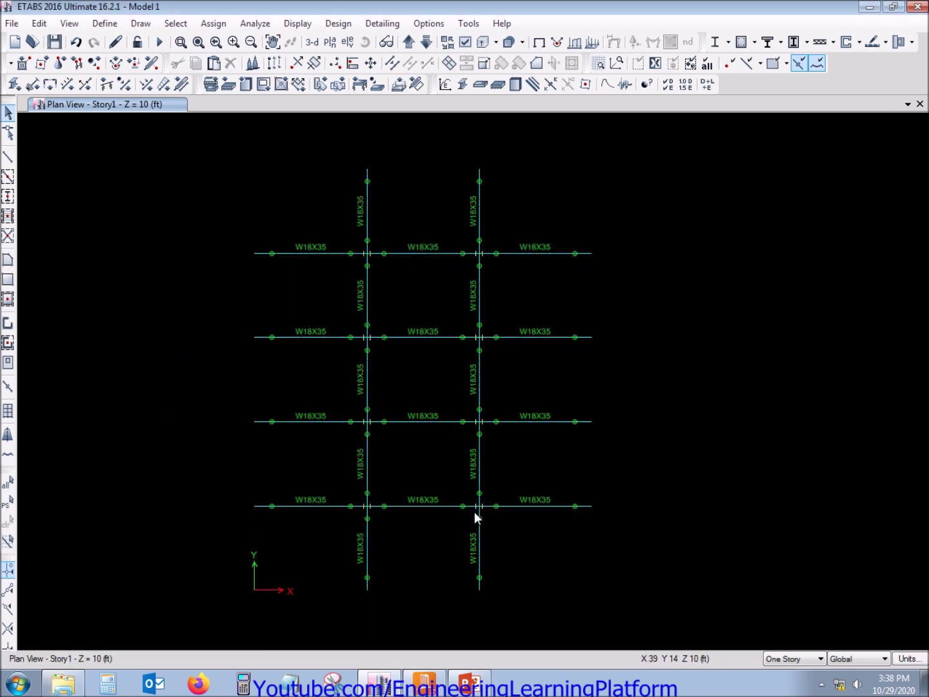
Step: Highlight the two beams framing into the column flanges at an interior joint, and clear the selection
{"action": "scroll", "coordinate": [475, 512], "scroll_direction": "up", "scroll_amount": 2}
{"action": "scroll", "coordinate": [491, 506], "scroll_direction": "up", "scroll_amount": 4}
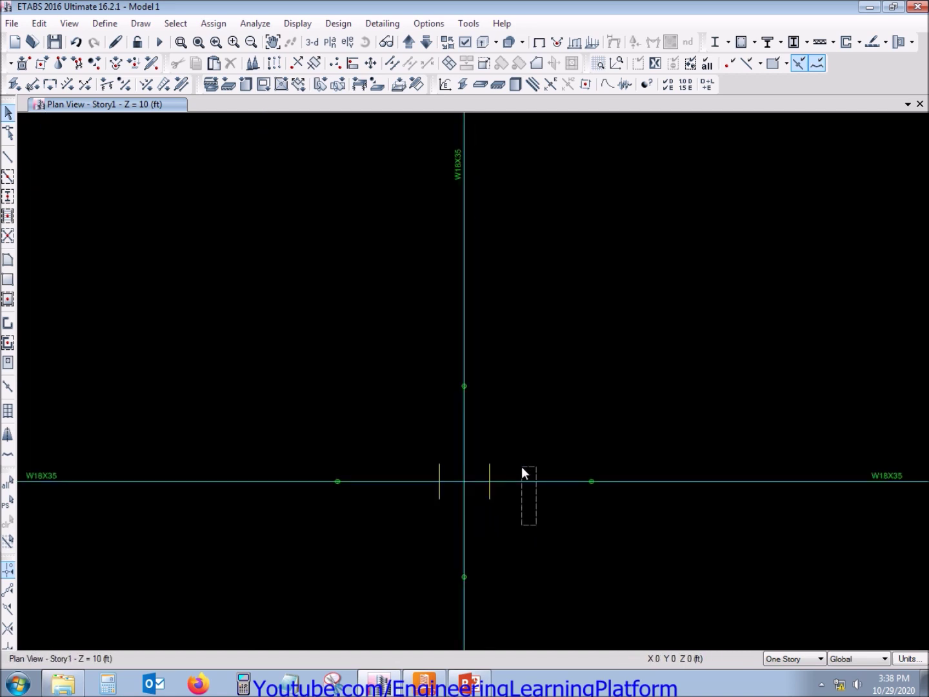
{"action": "left_click", "coordinate": [524, 480]}
{"action": "left_click", "coordinate": [338, 474]}
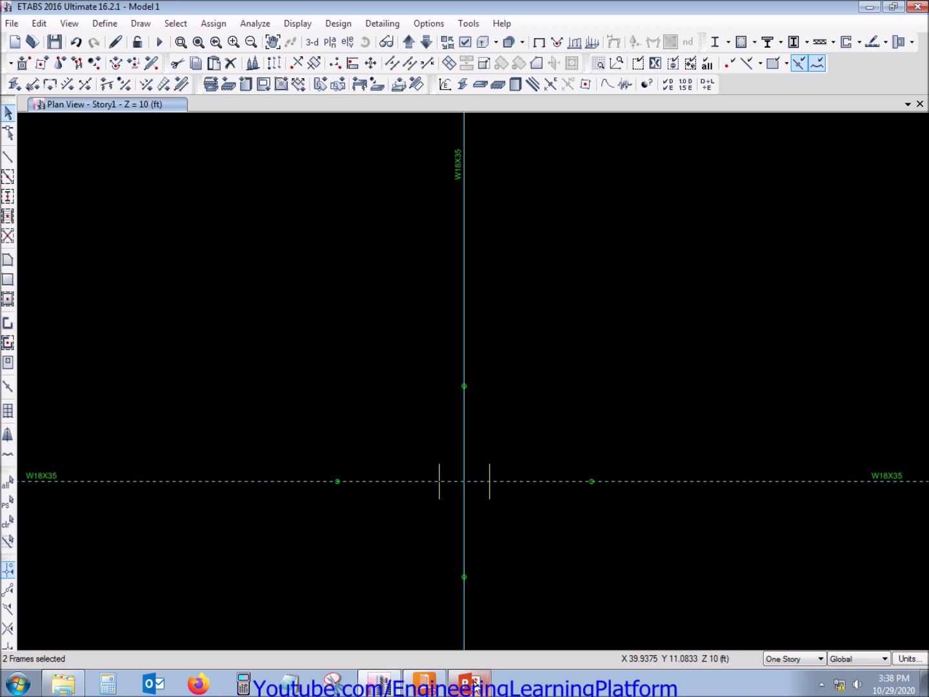
{"action": "key", "text": "ctrl+q"}
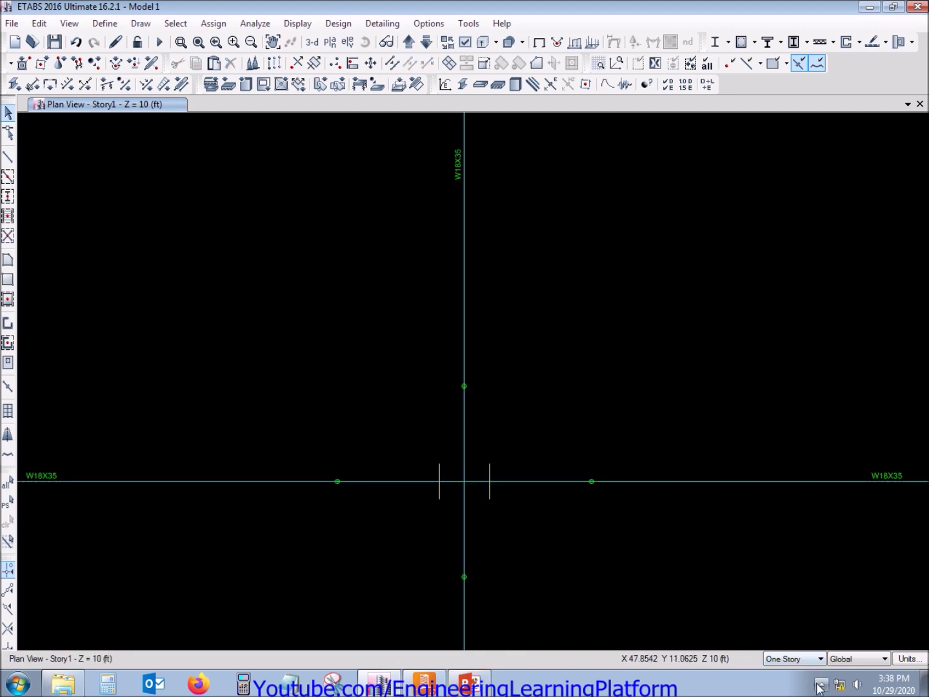
{"action": "left_click", "coordinate": [820, 685]}
{"action": "right_click", "coordinate": [798, 620]}
{"action": "left_click", "coordinate": [831, 549]}
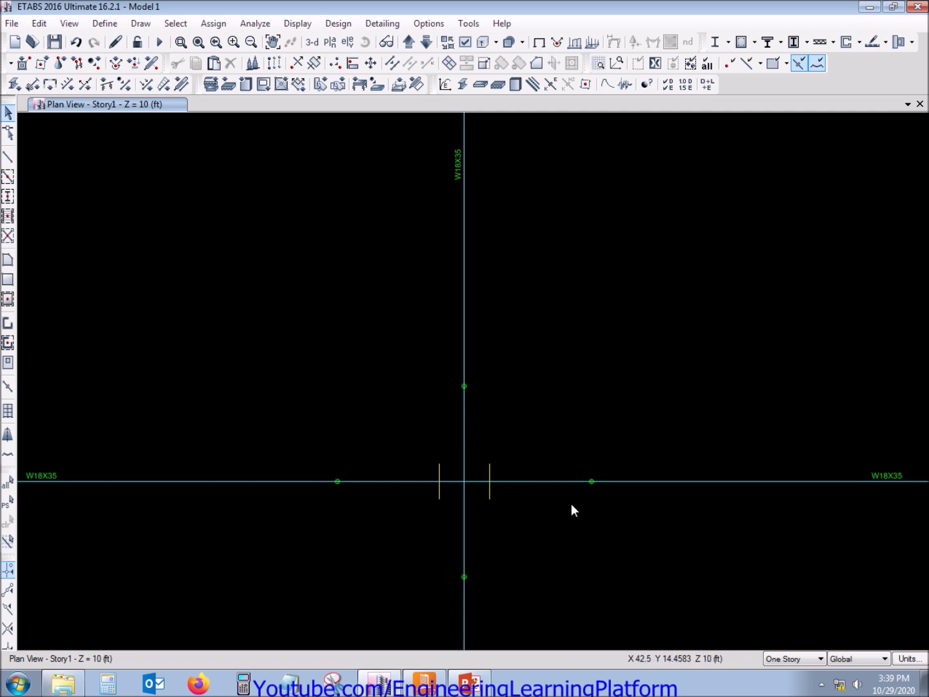
Step: Highlight the two beams meeting the column flanges and compare the joint with the BCF picture in PowerPoint
{"action": "key", "text": "ctrl+p"}
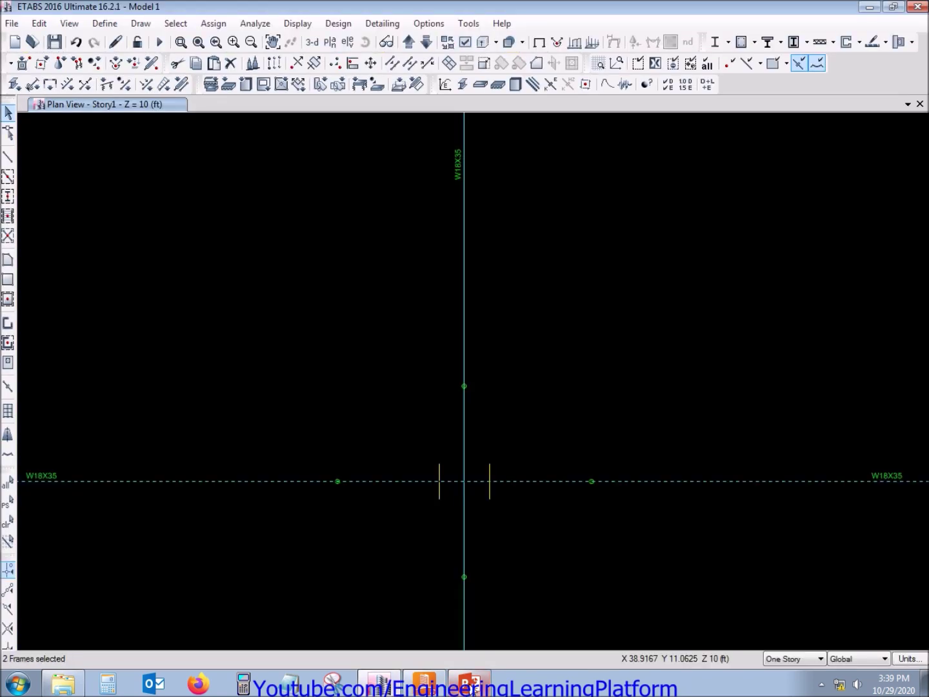
{"action": "left_click", "coordinate": [473, 689]}
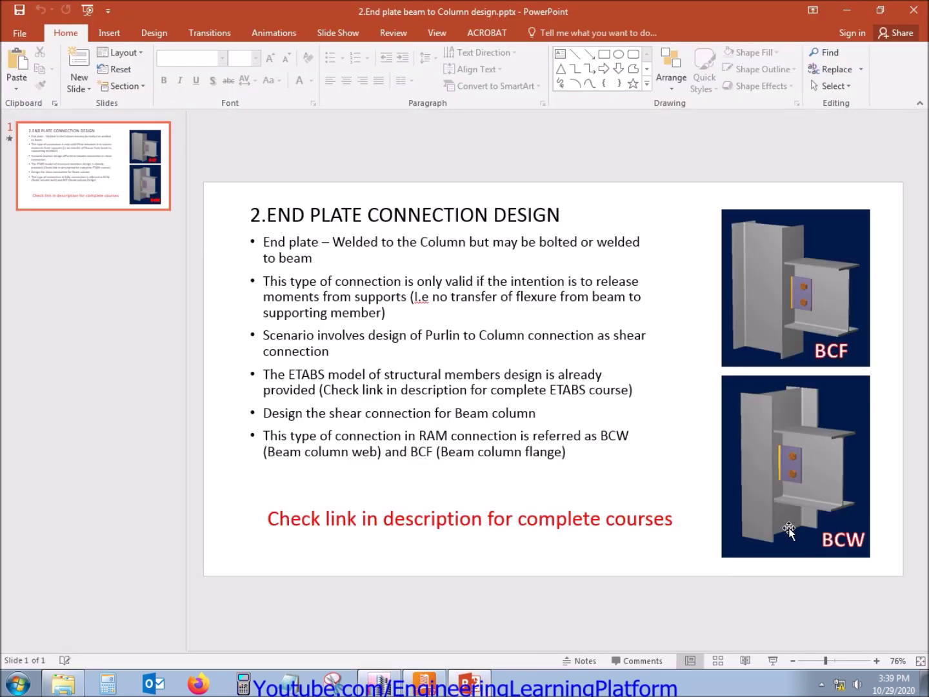
{"action": "left_click", "coordinate": [805, 288]}
{"action": "left_click", "coordinate": [490, 613]}
Step: Highlight the two beams meeting the column web in ETABS and compare the joint with the BCW picture in PowerPoint
{"action": "left_click", "coordinate": [380, 685]}
{"action": "left_click", "coordinate": [574, 397]}
{"action": "left_click", "coordinate": [464, 322]}
{"action": "left_click_drag", "start_coordinate": [516, 614], "coordinate": [433, 562]}
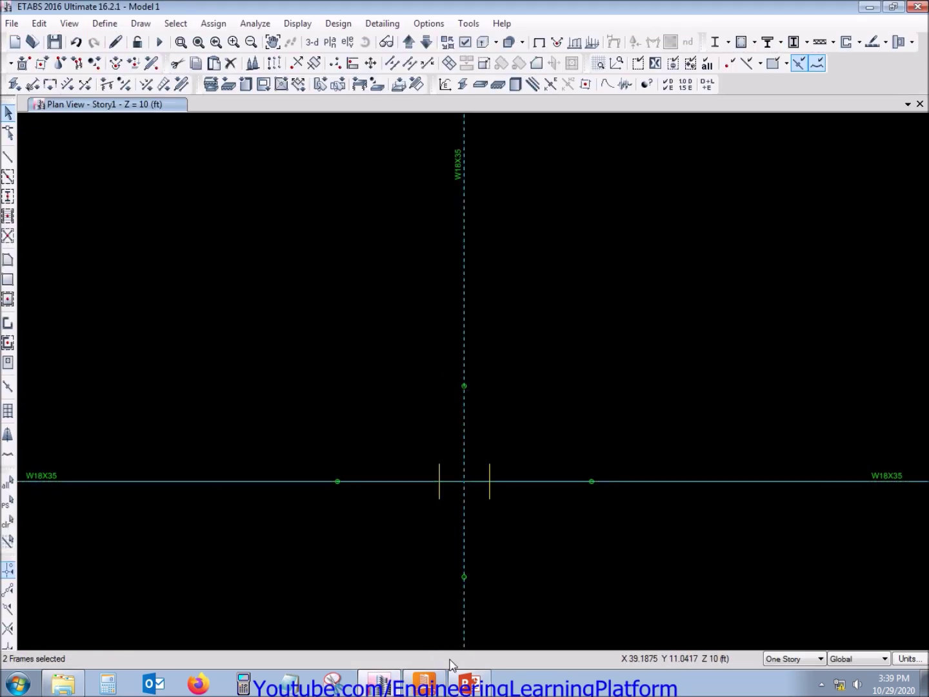
{"action": "left_click", "coordinate": [476, 682]}
{"action": "left_click", "coordinate": [816, 470]}
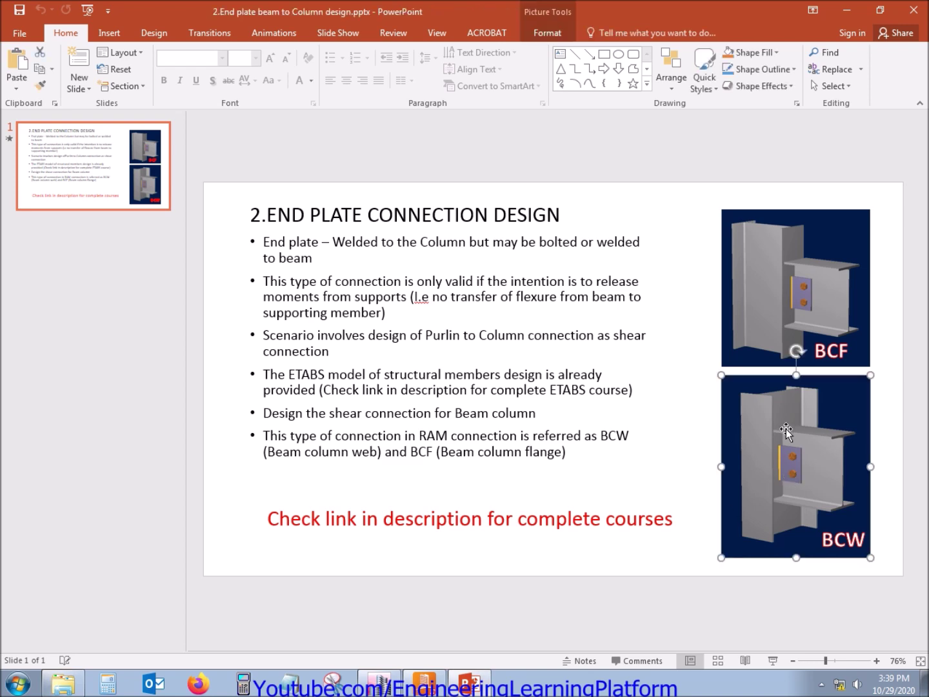
{"action": "key", "text": "Escape"}
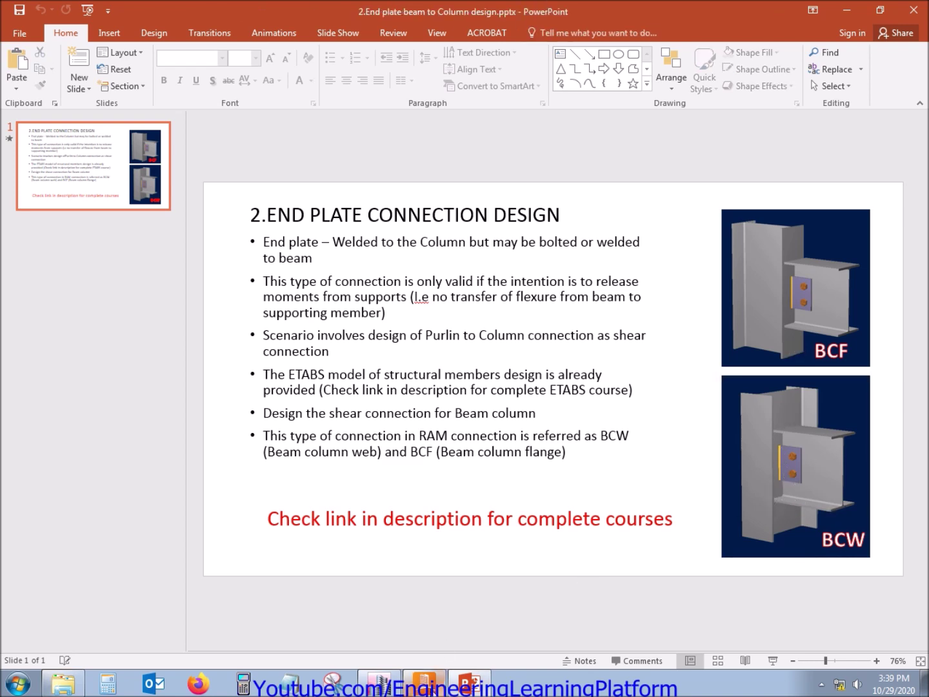
Step: Return to ETABS, run the structural analysis of the model and show the undeformed shape
{"action": "left_click", "coordinate": [426, 682]}
{"action": "left_click", "coordinate": [380, 682]}
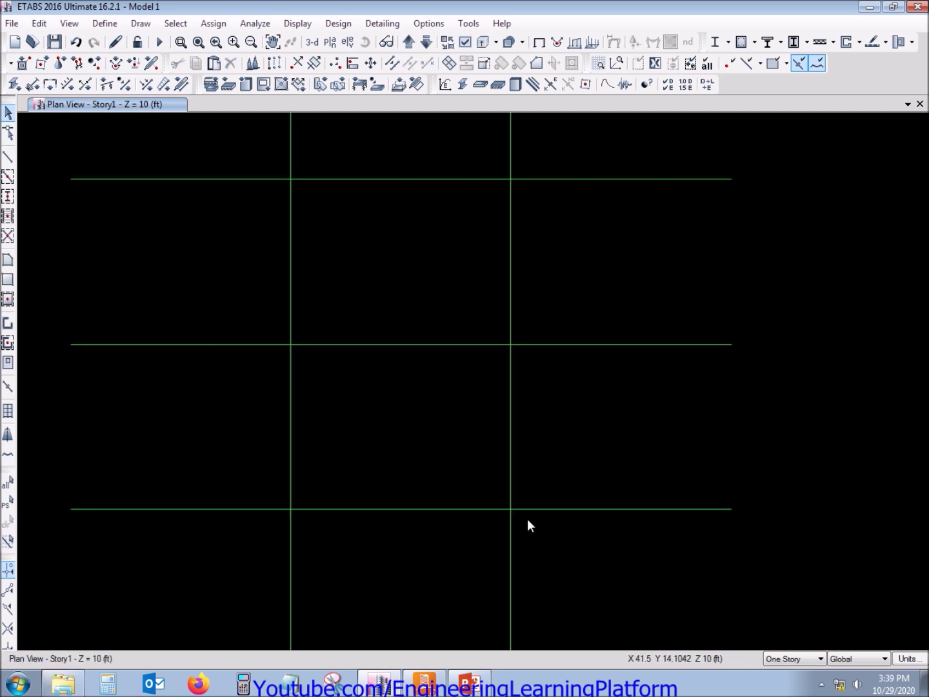
{"action": "scroll", "coordinate": [527, 519], "scroll_direction": "down", "scroll_amount": 5}
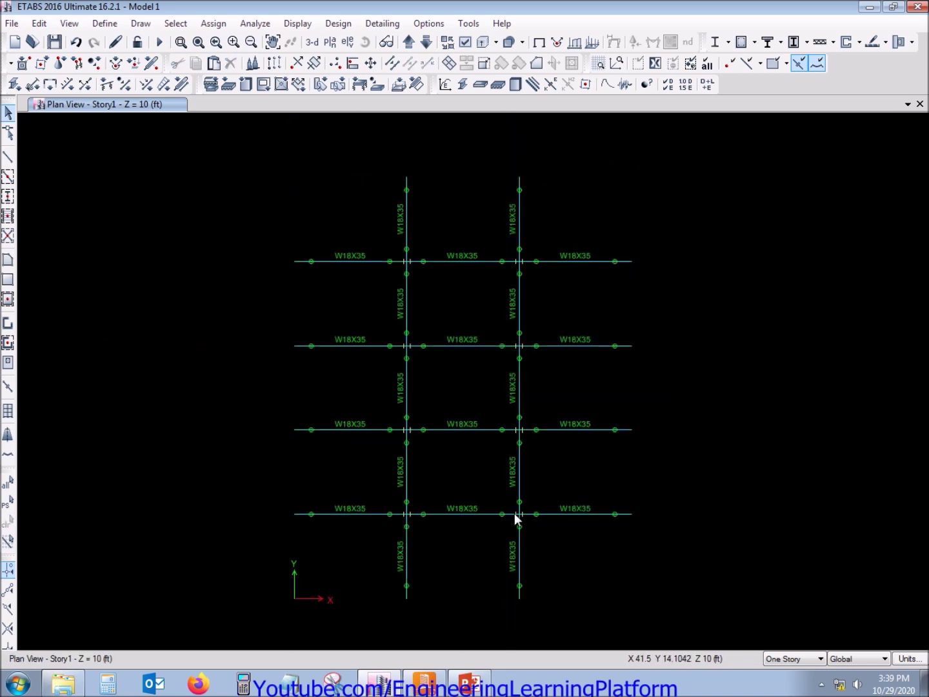
{"action": "left_click", "coordinate": [159, 43]}
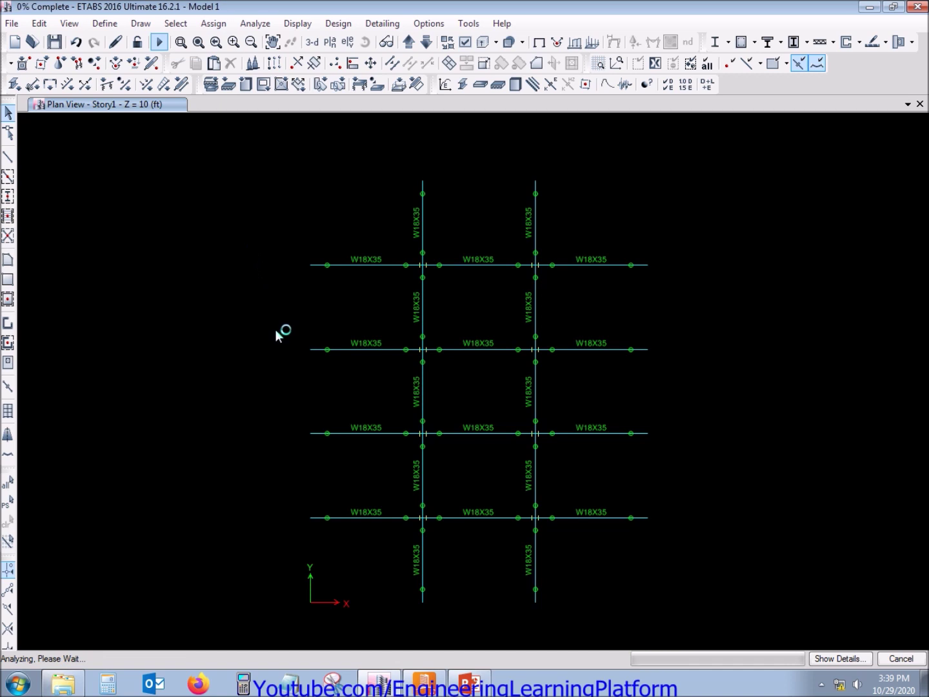
{"action": "left_click", "coordinate": [540, 43]}
Step: Switch to RAM Connection and start a new Frame joint of type BCF
{"action": "left_click", "coordinate": [424, 682]}
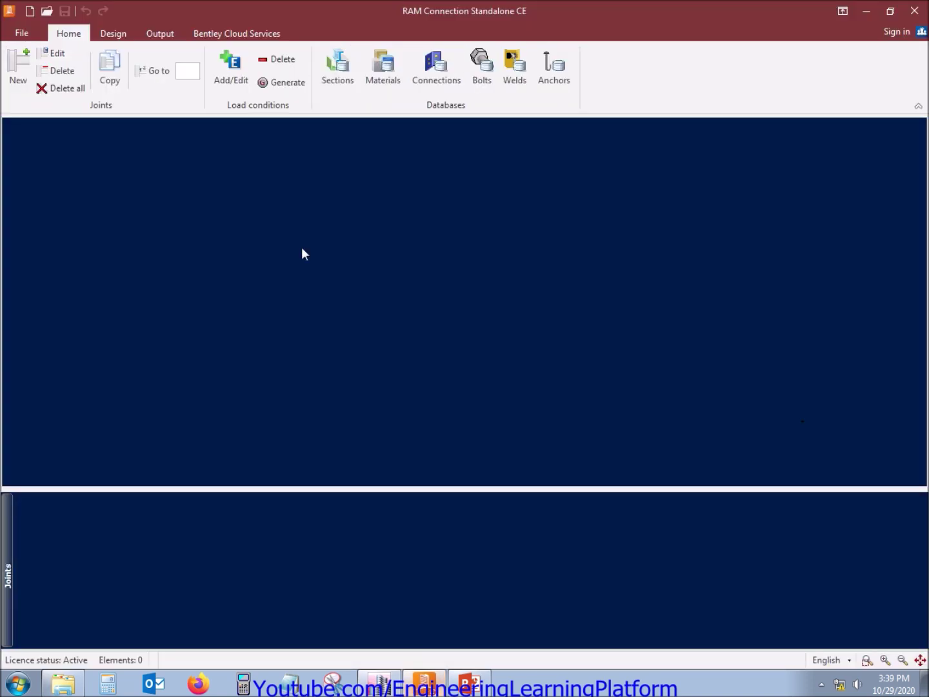
{"action": "left_click", "coordinate": [30, 93]}
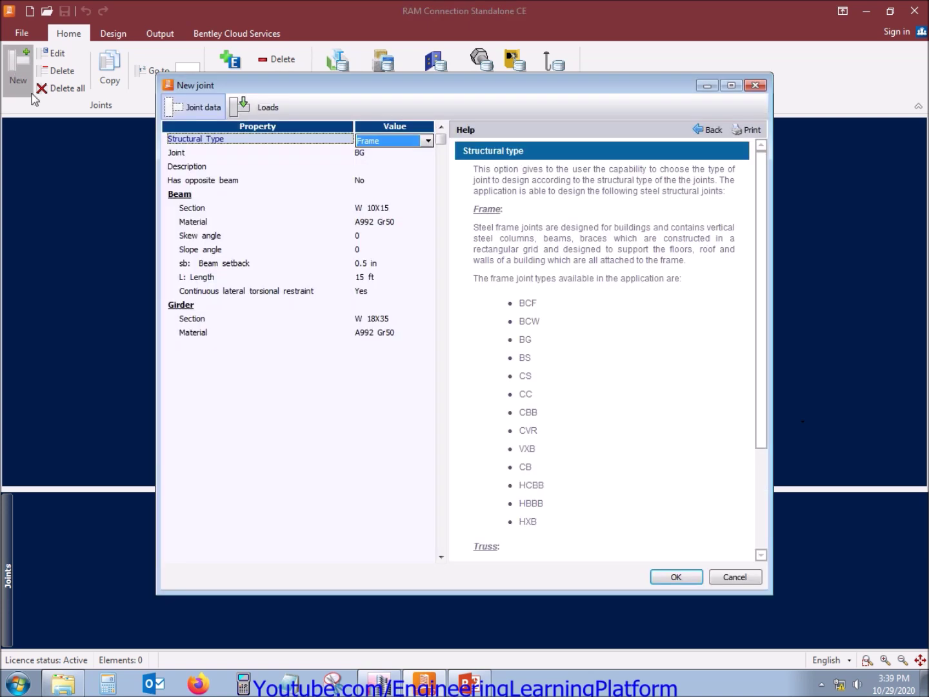
{"action": "left_click", "coordinate": [375, 152]}
{"action": "left_click", "coordinate": [415, 157]}
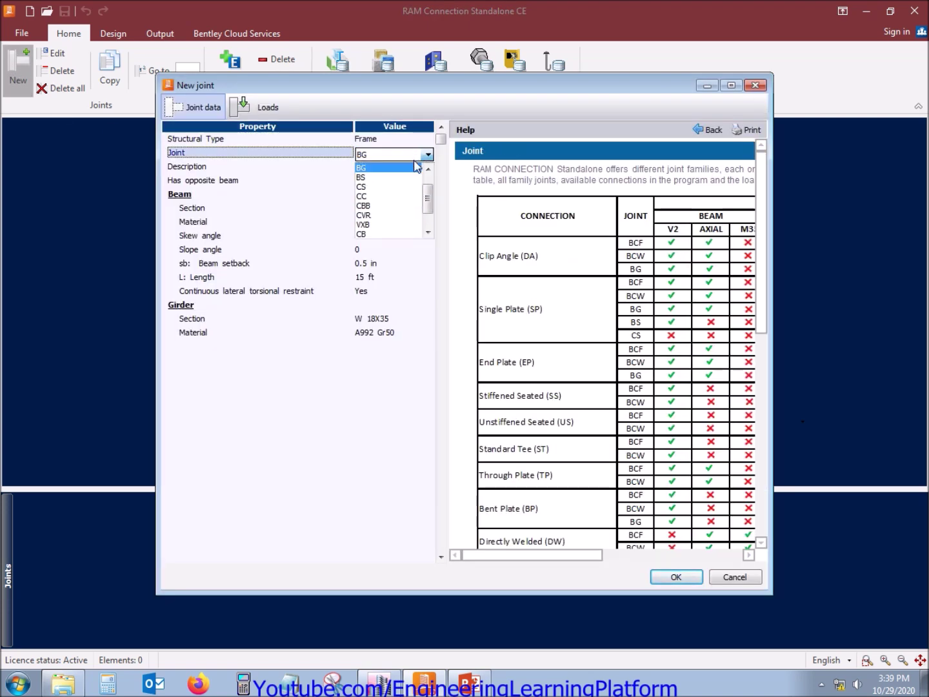
{"action": "left_click_drag", "start_coordinate": [429, 194], "coordinate": [430, 178]}
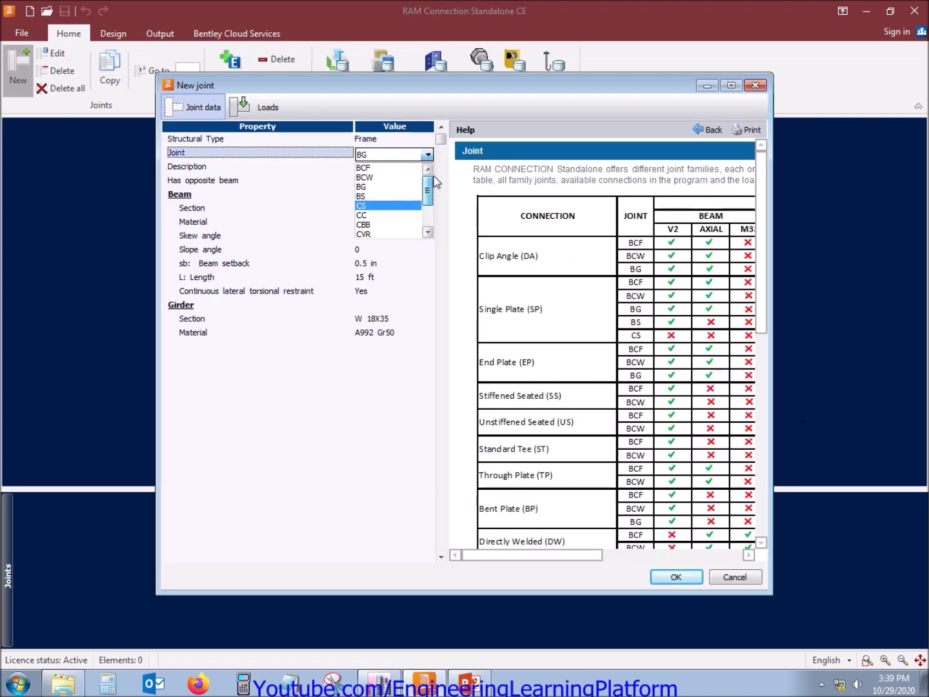
{"action": "left_click", "coordinate": [381, 167]}
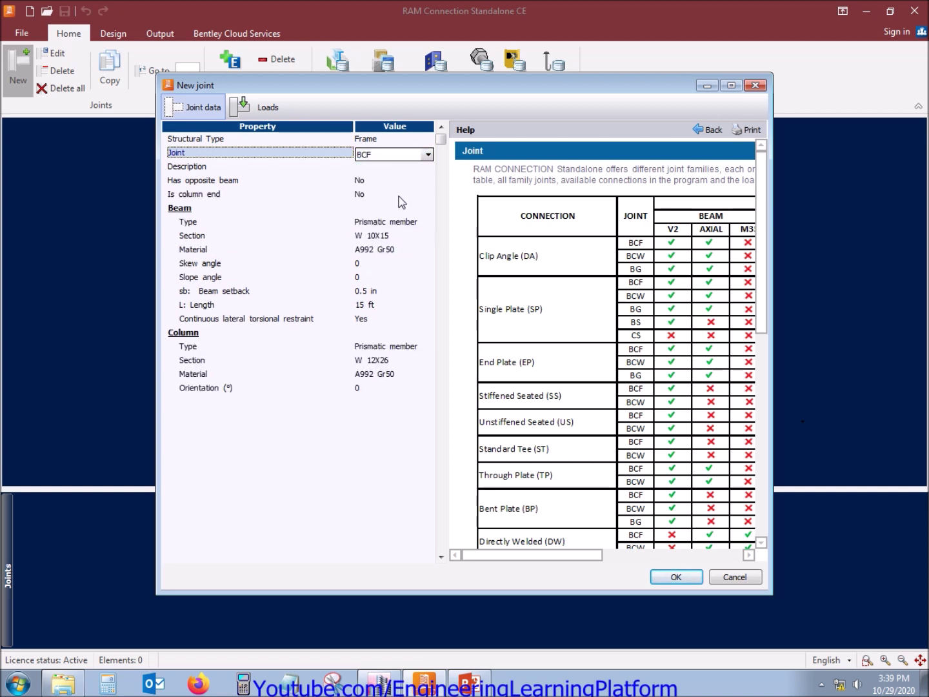
Step: Set the beam section to W 18X35 from the United States W table
{"action": "left_click", "coordinate": [389, 238]}
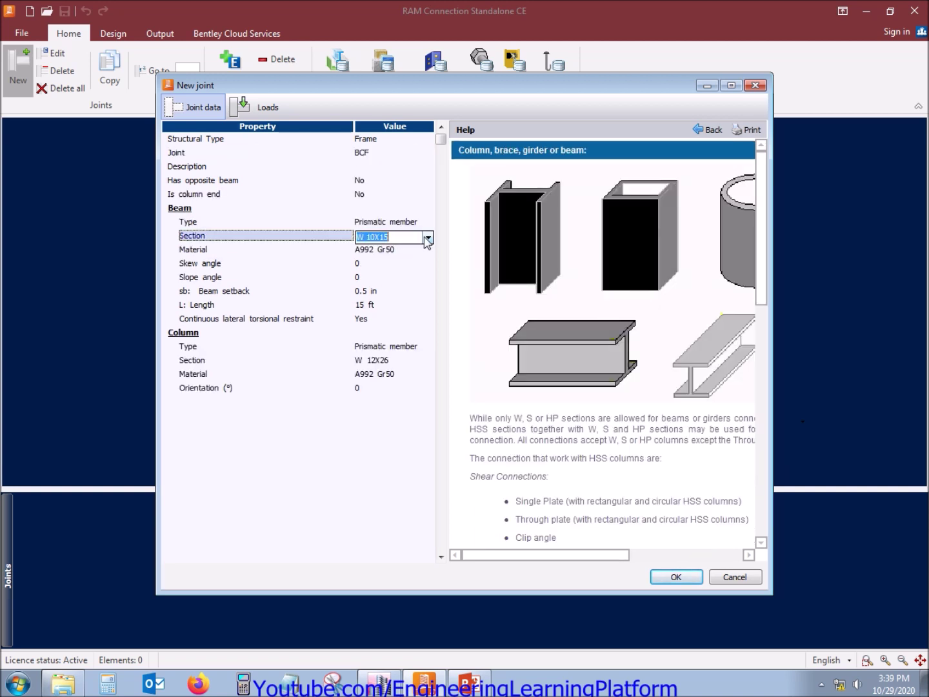
{"action": "left_click", "coordinate": [426, 239]}
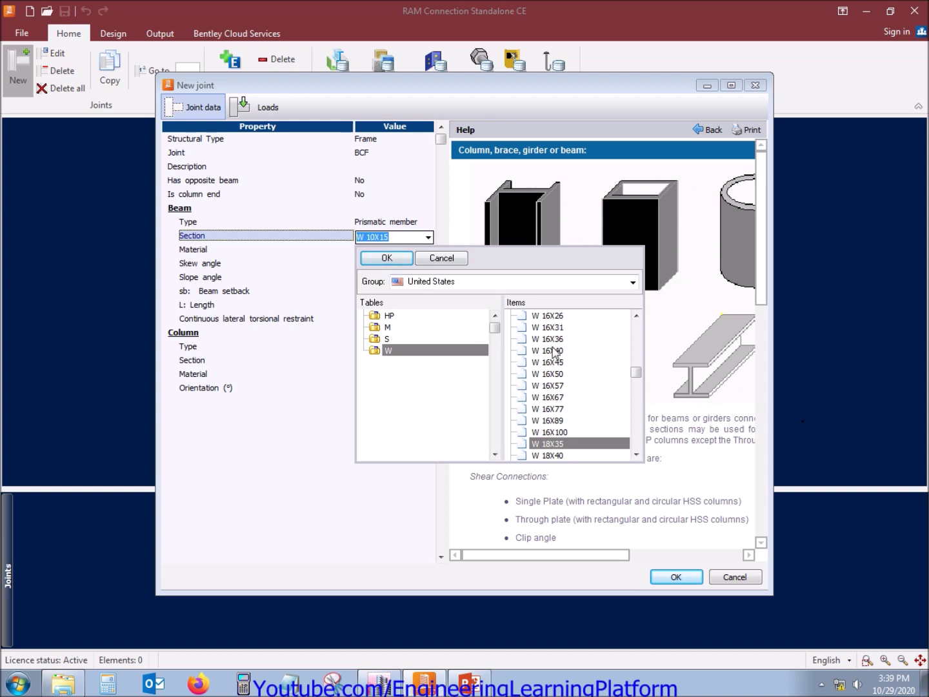
{"action": "left_click", "coordinate": [403, 261]}
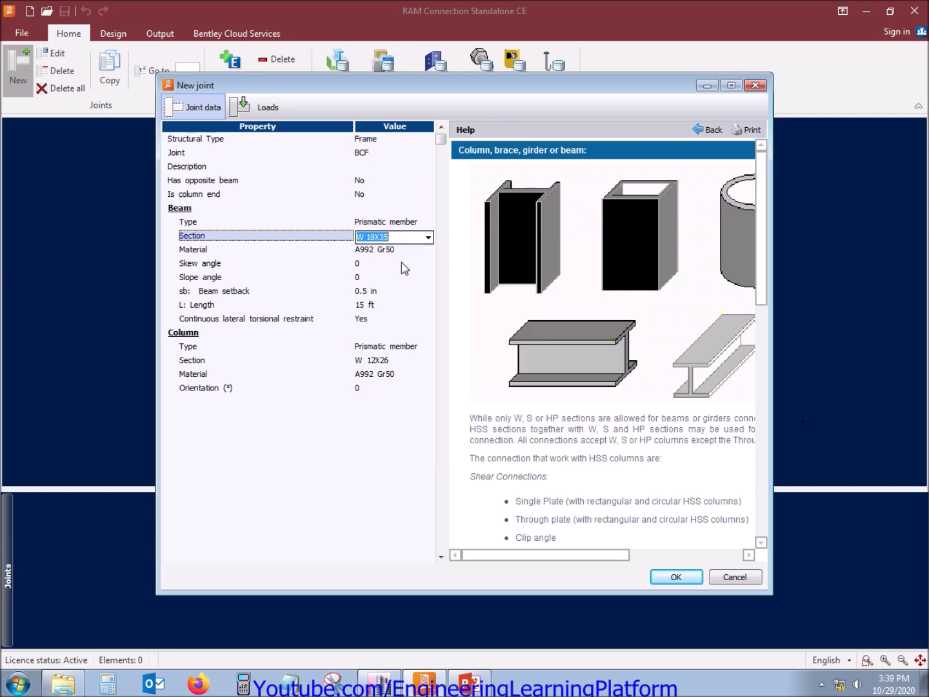
Step: Switch to ETABS and examine the columns in the 3-D view of Story1 to identify their section
{"action": "left_click", "coordinate": [414, 366]}
{"action": "left_click", "coordinate": [428, 362]}
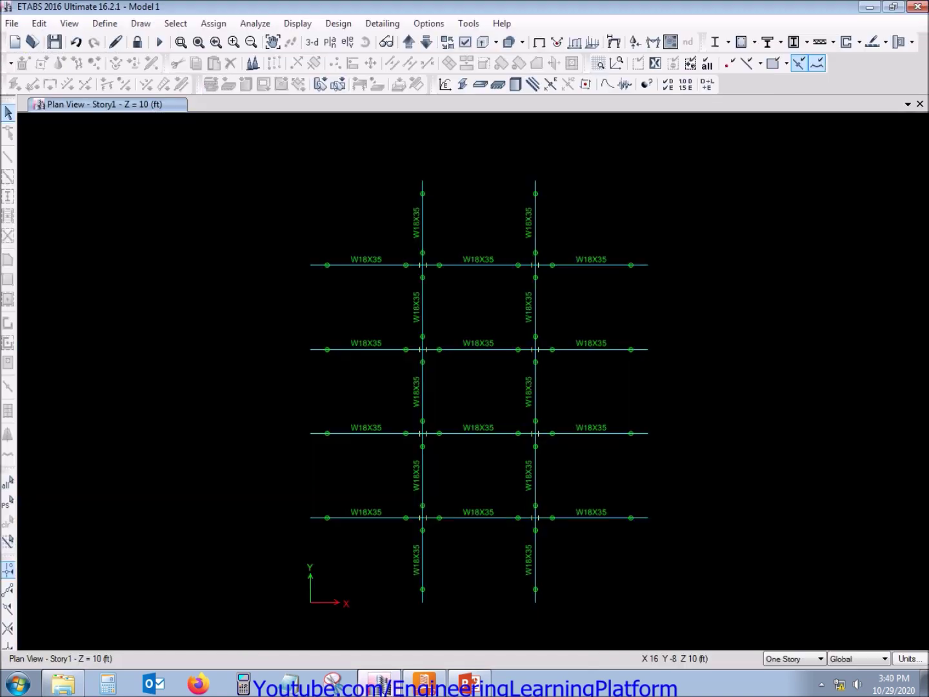
{"action": "left_click", "coordinate": [387, 42]}
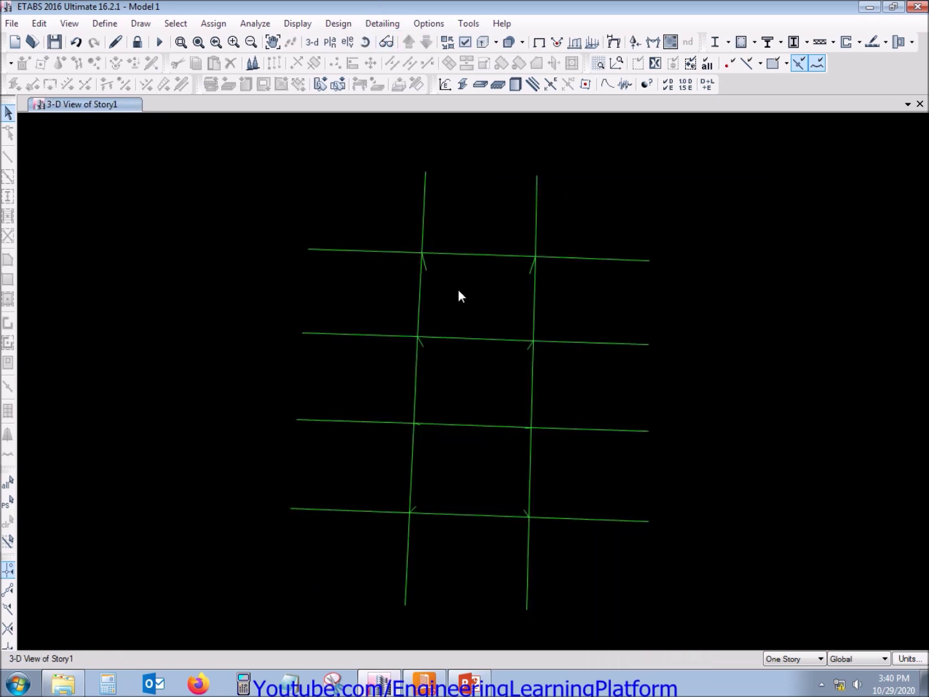
{"action": "scroll", "coordinate": [407, 432], "scroll_direction": "up", "scroll_amount": 3}
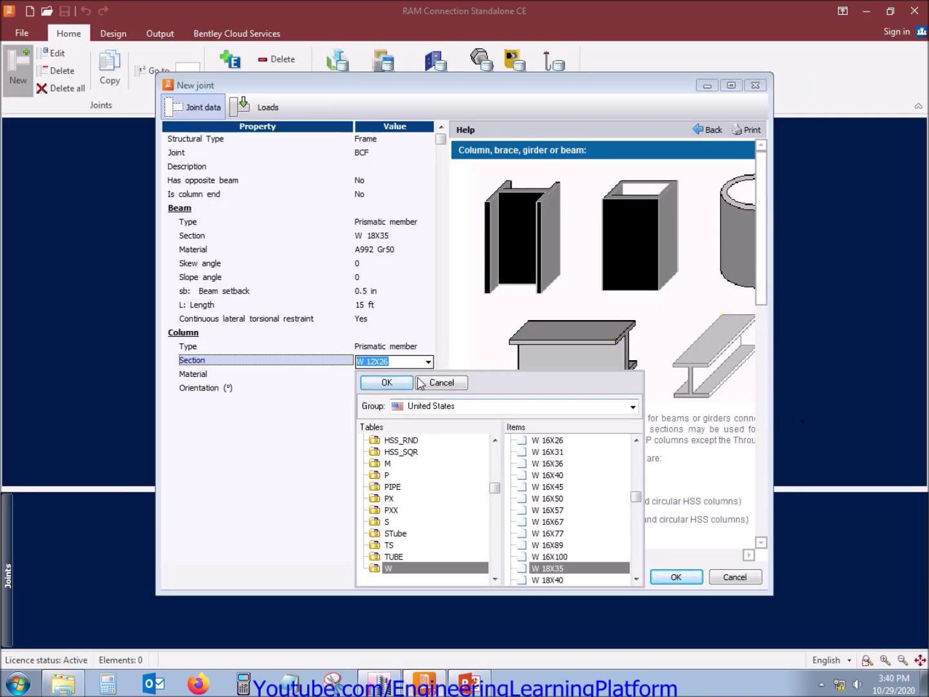
Step: Set the column section of the new joint to W 14X74 from the United States W table
{"action": "left_click", "coordinate": [554, 559]}
{"action": "scroll", "coordinate": [554, 561], "scroll_direction": "down", "scroll_amount": 3}
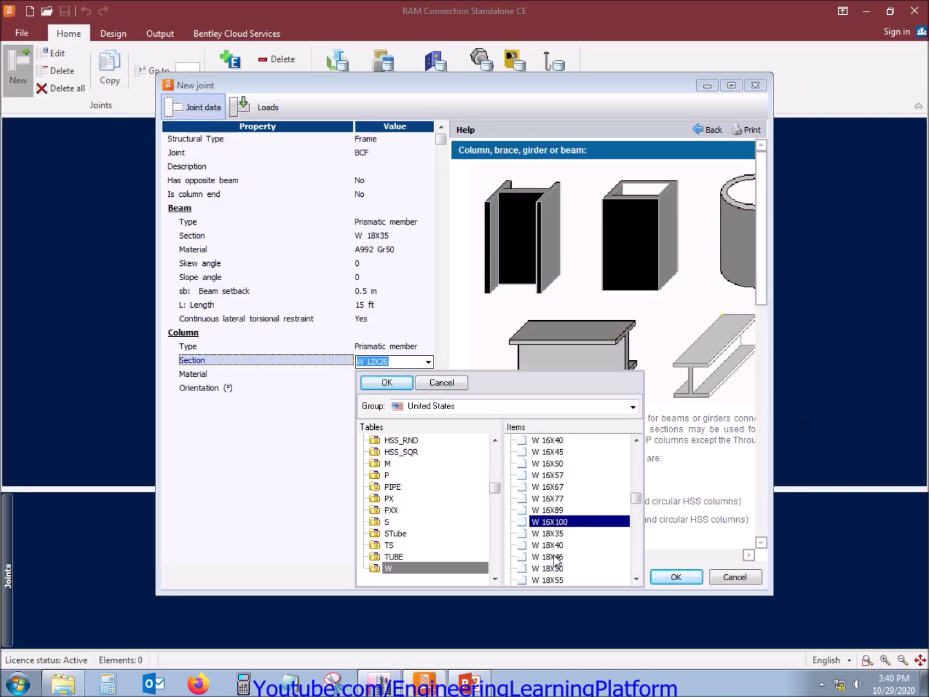
{"action": "scroll", "coordinate": [554, 559], "scroll_direction": "up", "scroll_amount": 7}
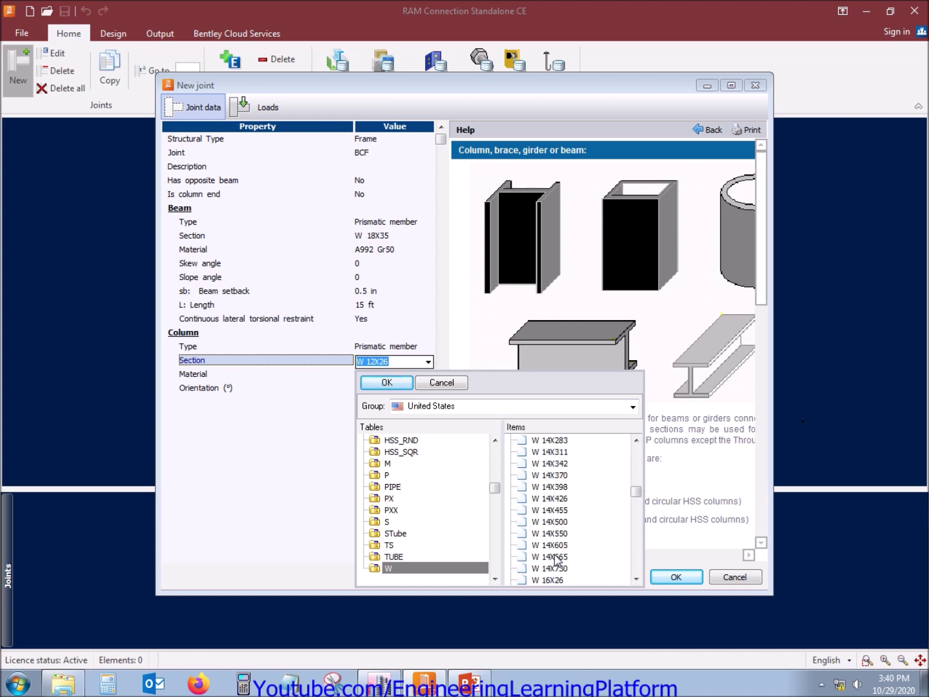
{"action": "scroll", "coordinate": [548, 492], "scroll_direction": "up", "scroll_amount": 5}
{"action": "left_click", "coordinate": [580, 453]}
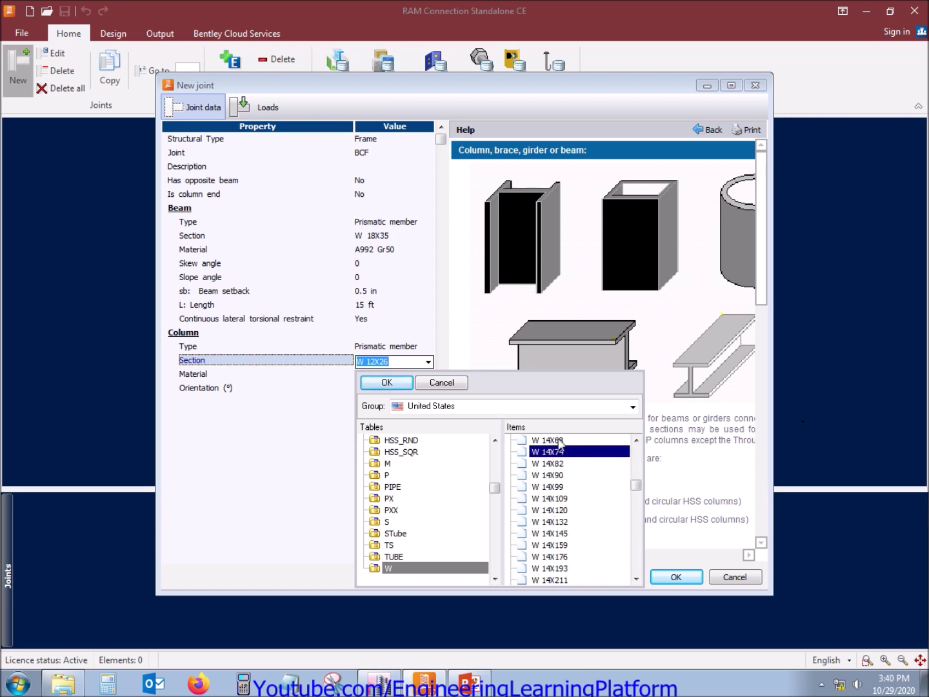
{"action": "left_click", "coordinate": [387, 383]}
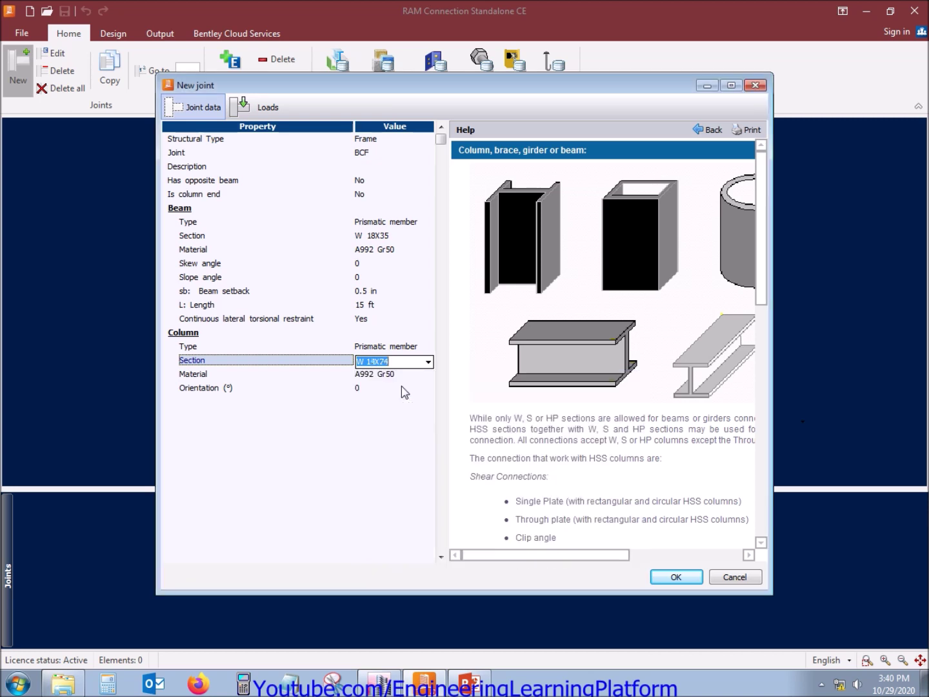
Step: Switch to ETABS and check the length of a W18X35 beam in the Story1 plan view
{"action": "left_click", "coordinate": [379, 304]}
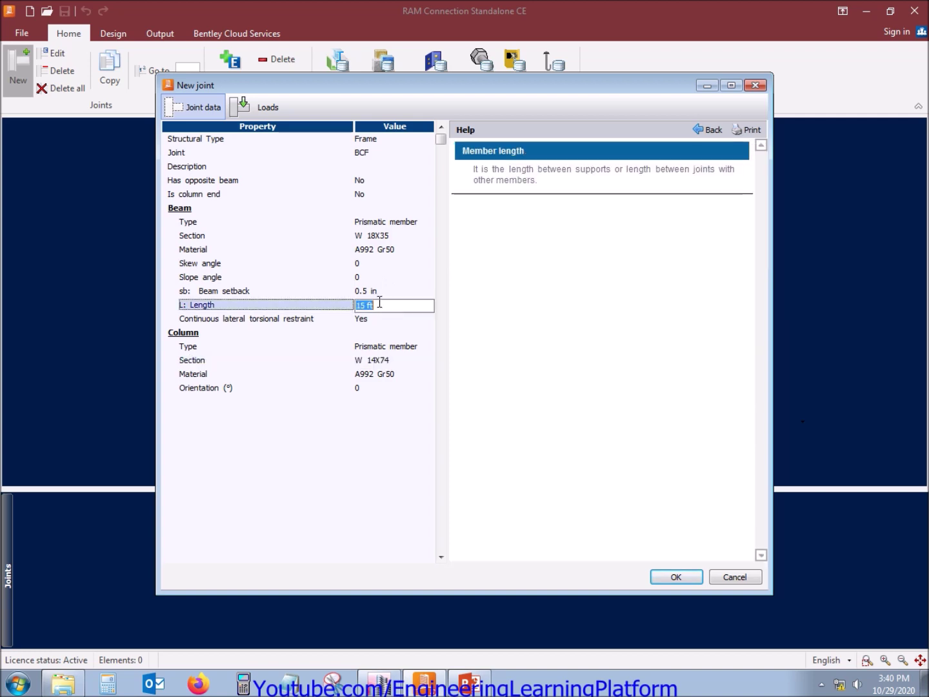
{"action": "left_click", "coordinate": [379, 682]}
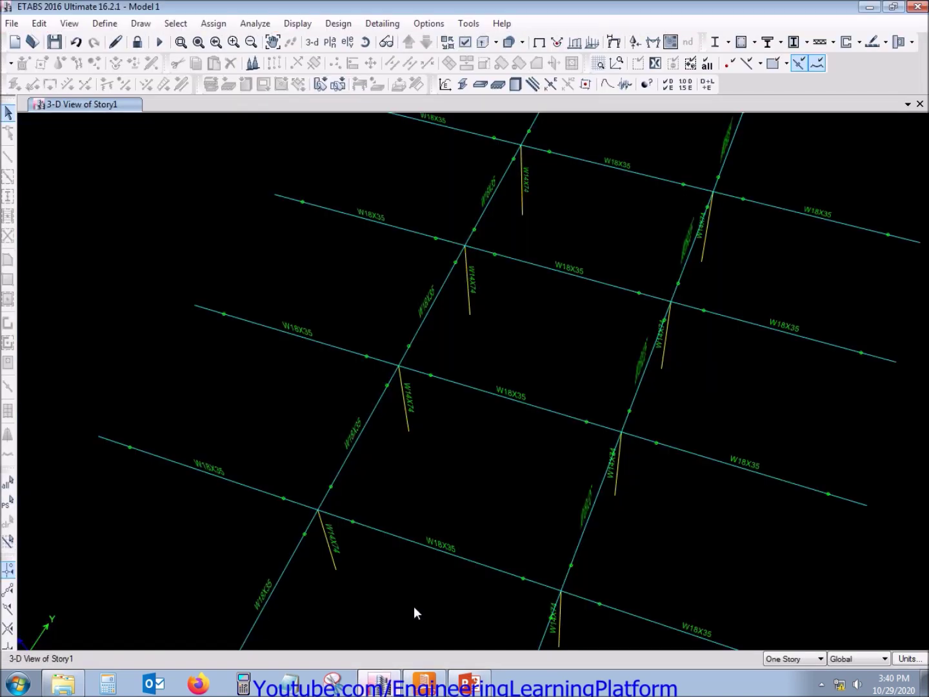
{"action": "left_click", "coordinate": [386, 42]}
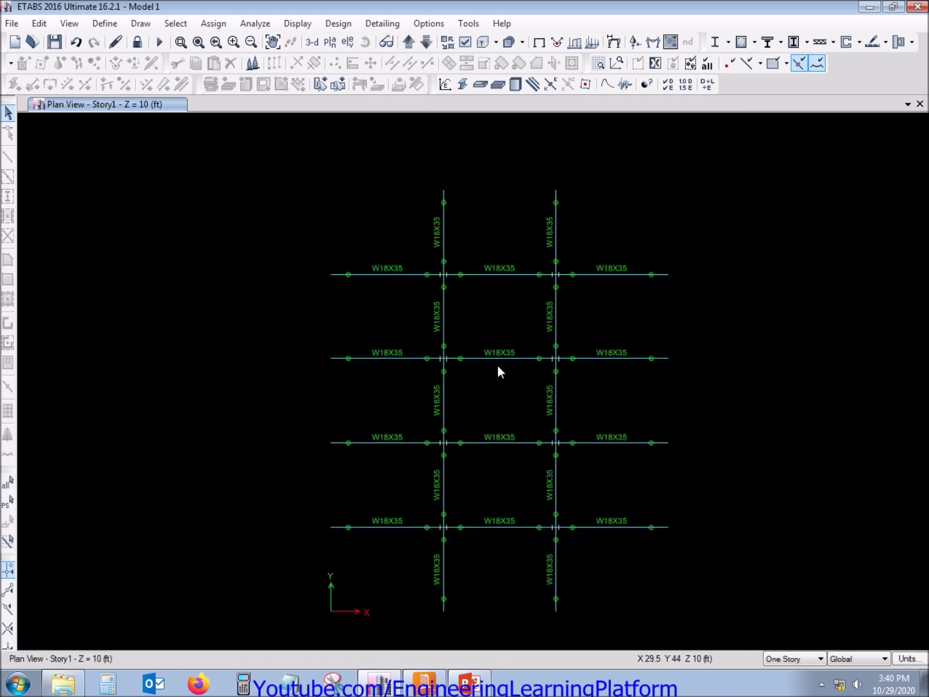
{"action": "left_click", "coordinate": [501, 358]}
{"action": "right_click", "coordinate": [500, 357]}
{"action": "key", "text": "Escape"}
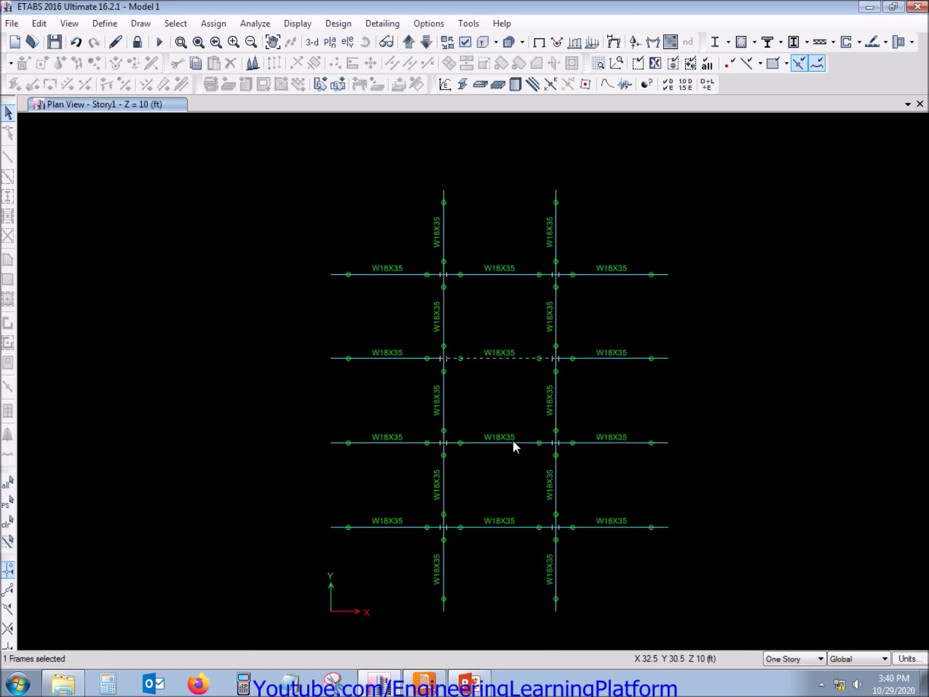
{"action": "left_click", "coordinate": [444, 686]}
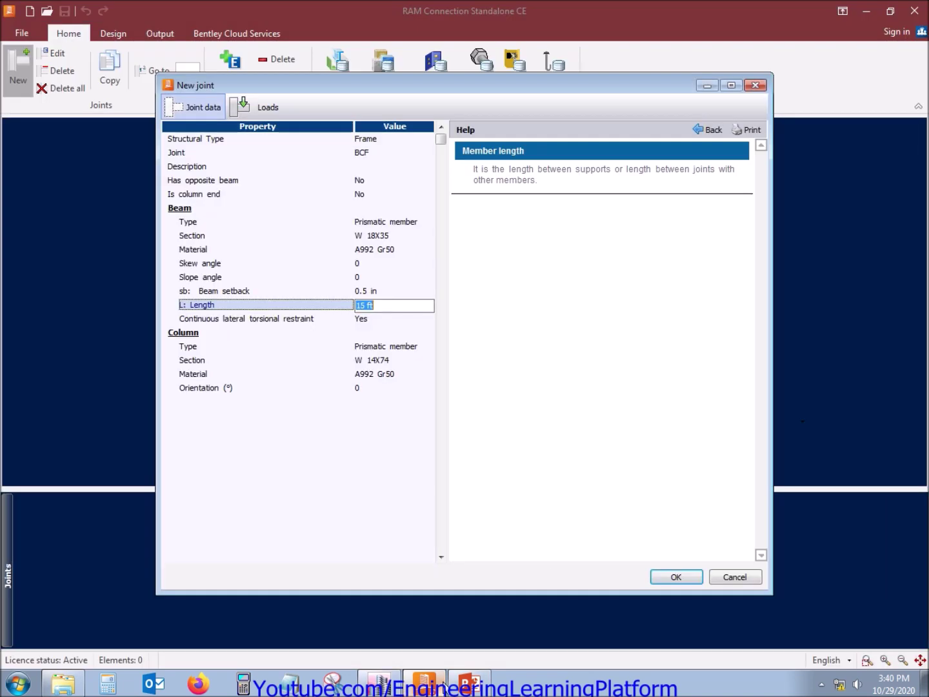
{"action": "left_click", "coordinate": [377, 154]}
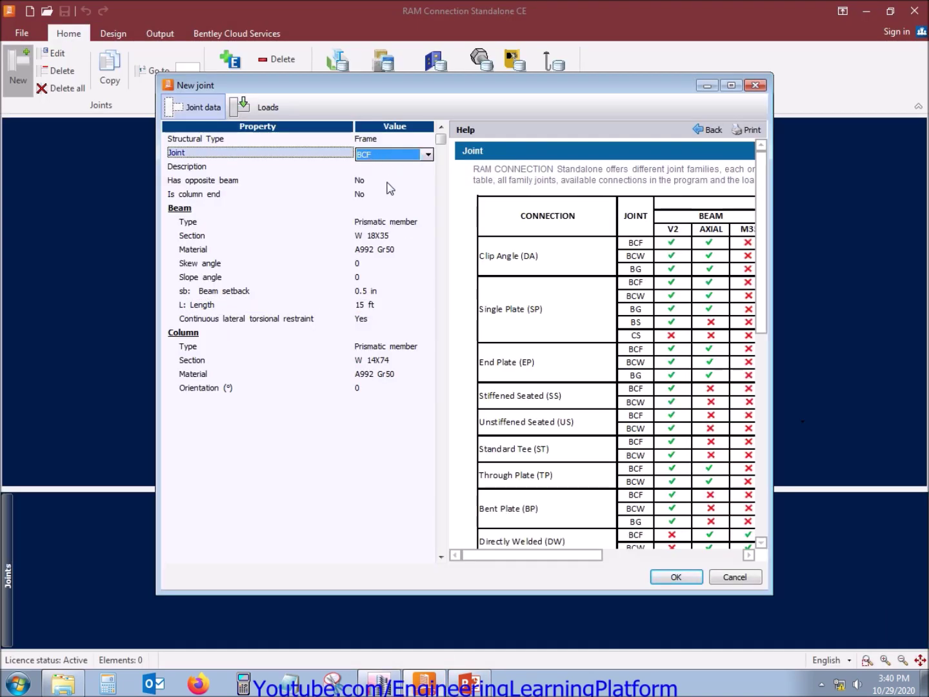
{"action": "key", "text": "alt+Tab"}
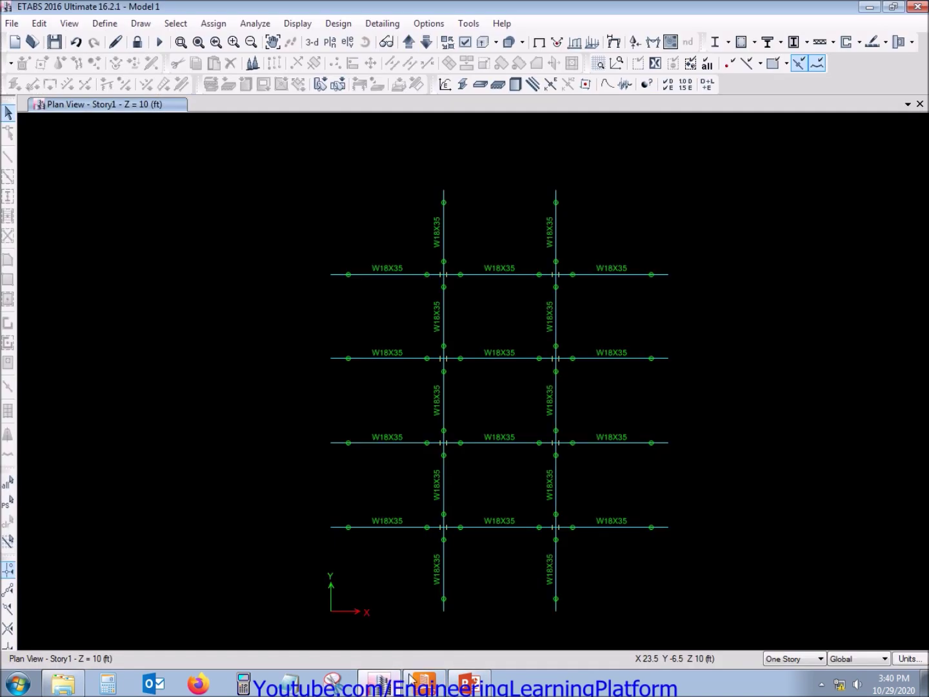
{"action": "right_click", "coordinate": [475, 275]}
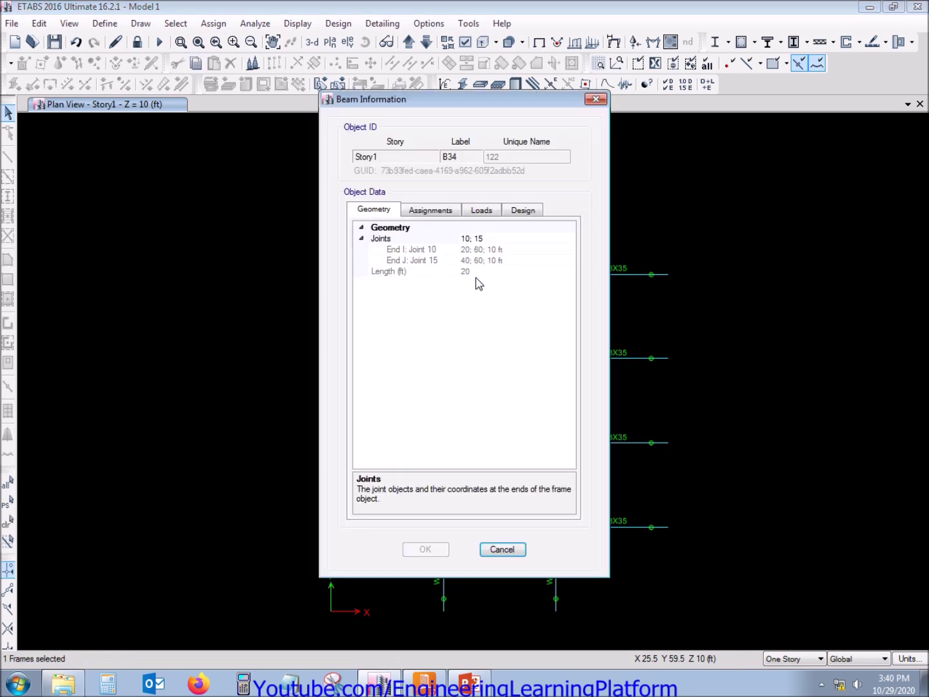
{"action": "key", "text": "Escape"}
Step: Switch back to RAM Connection, set the new joint's beam length to 20 ft and create the joint
{"action": "key", "text": "alt+Tab"}
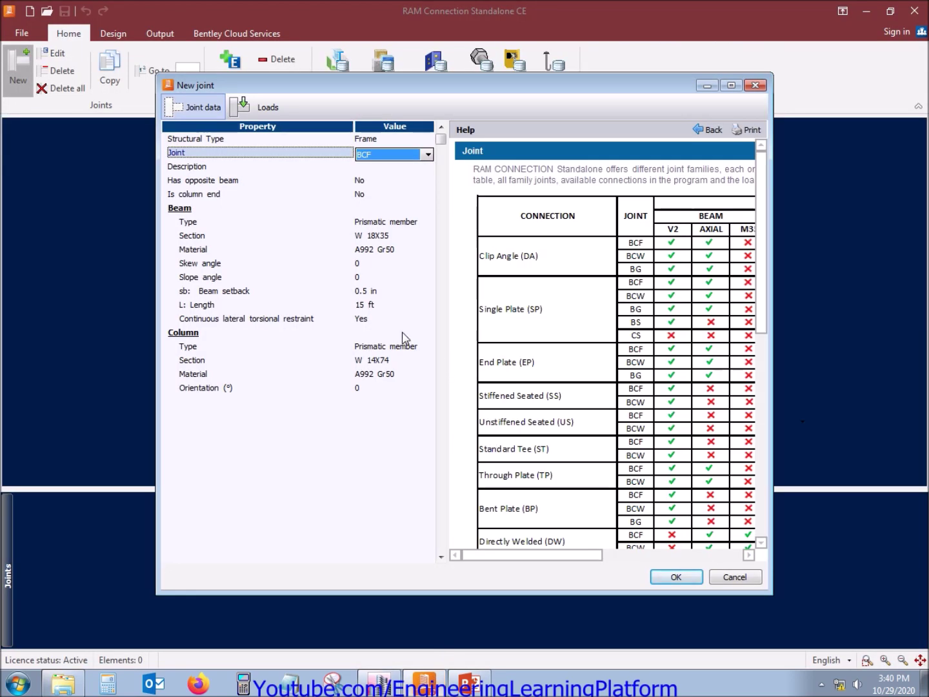
{"action": "left_click", "coordinate": [398, 305]}
{"action": "type", "text": "15"}
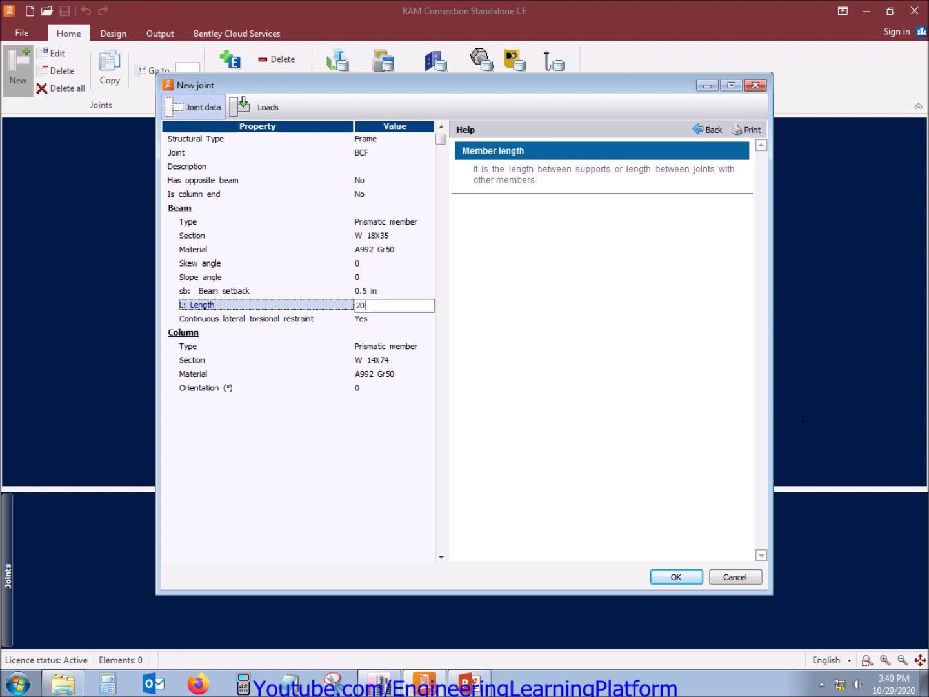
{"action": "key", "text": "Return"}
{"action": "left_click_drag", "start_coordinate": [468, 371], "coordinate": [451, 374]}
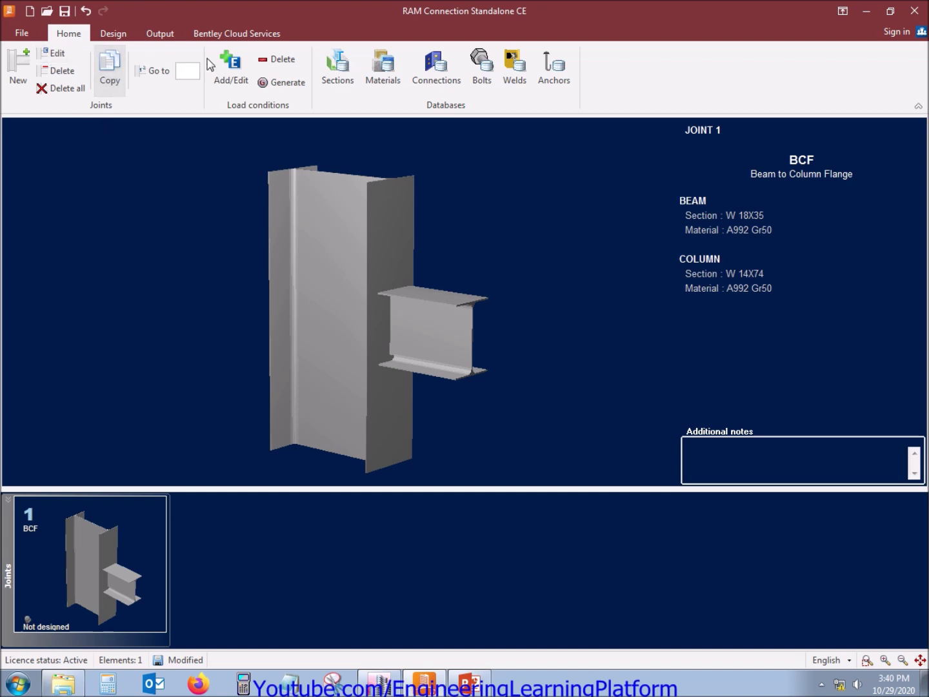
Step: Add the Live Load, Seismic in X and Seismic in Z cases to the load conditions
{"action": "left_click", "coordinate": [231, 65]}
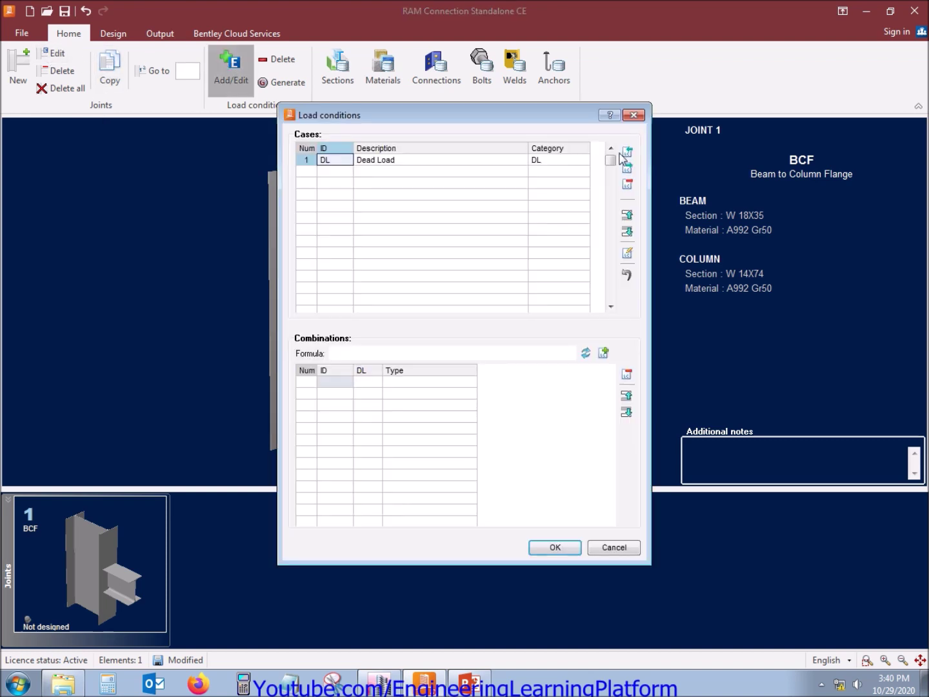
{"action": "left_click", "coordinate": [628, 152]}
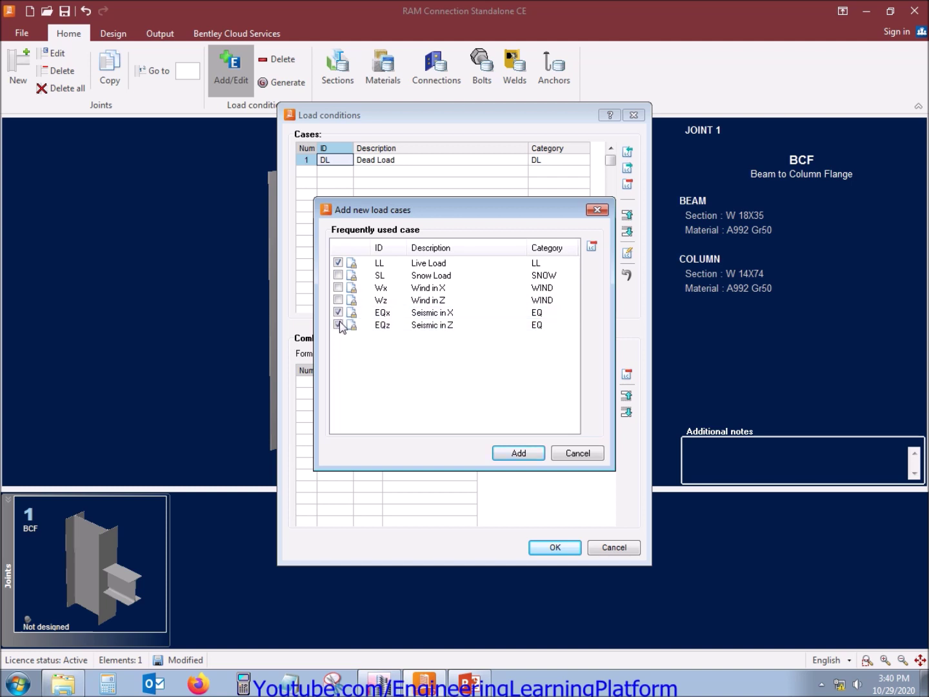
{"action": "left_click", "coordinate": [519, 453]}
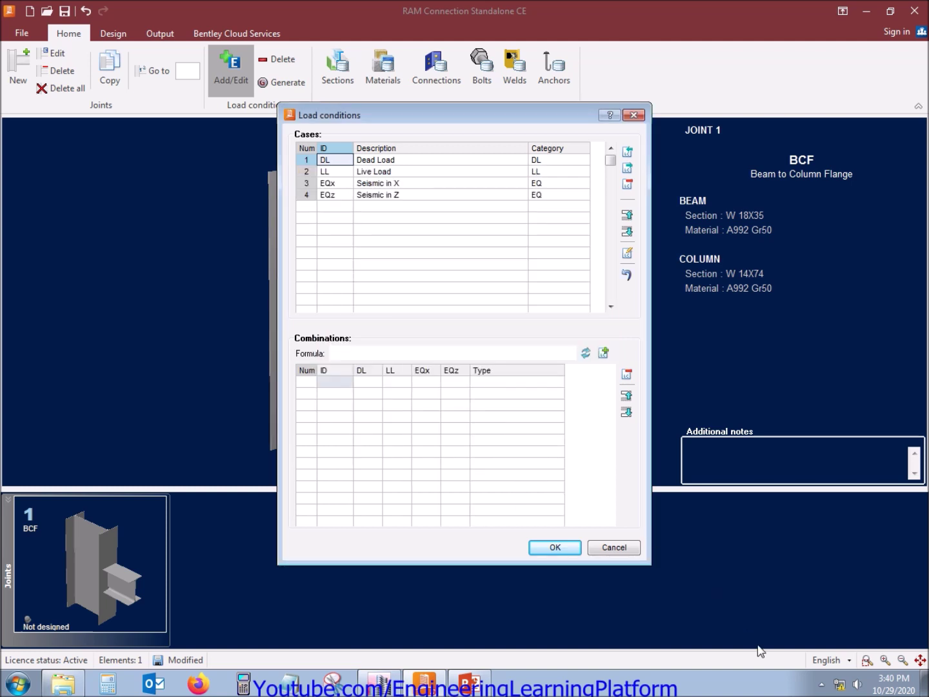
{"action": "left_click", "coordinate": [822, 684]}
{"action": "left_click", "coordinate": [462, 253]}
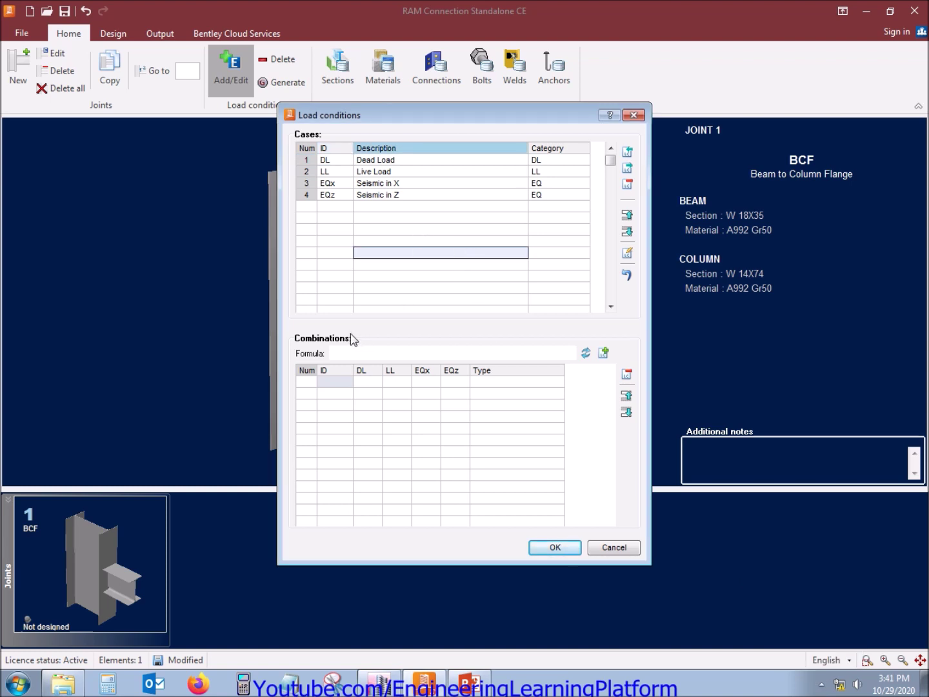
{"action": "left_click", "coordinate": [555, 548]}
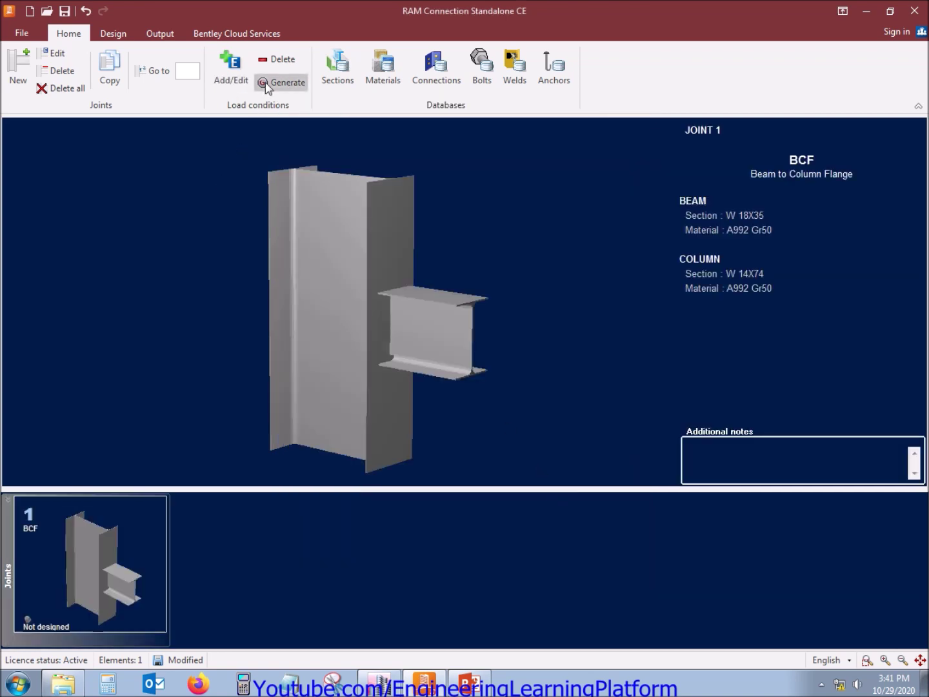
Step: Generate all load combinations offered by the ASCE 7-10 LRFD factored load combos file
{"action": "left_click", "coordinate": [265, 84]}
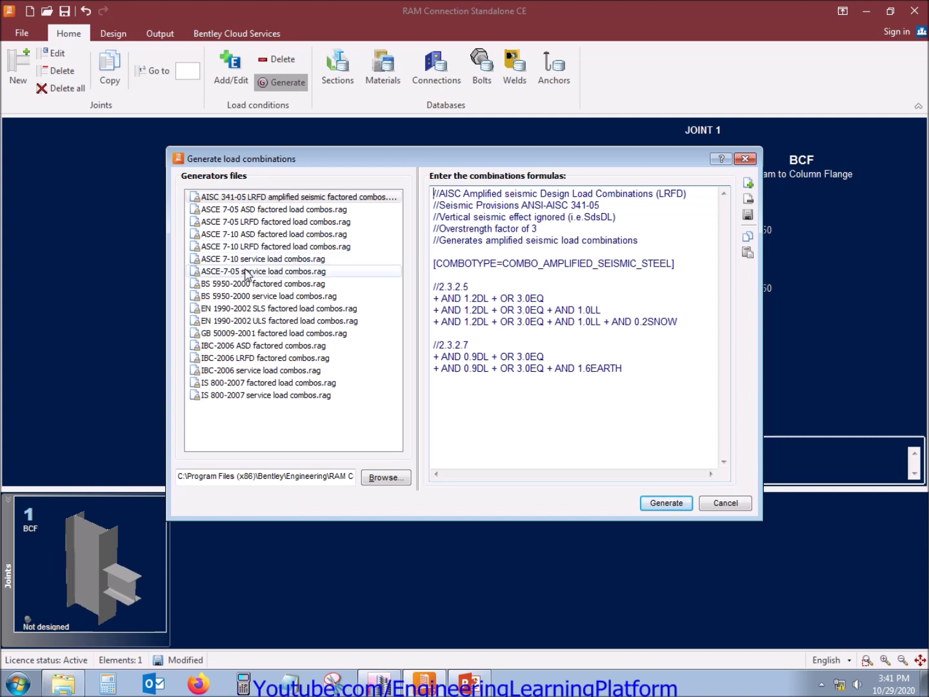
{"action": "left_click", "coordinate": [255, 246]}
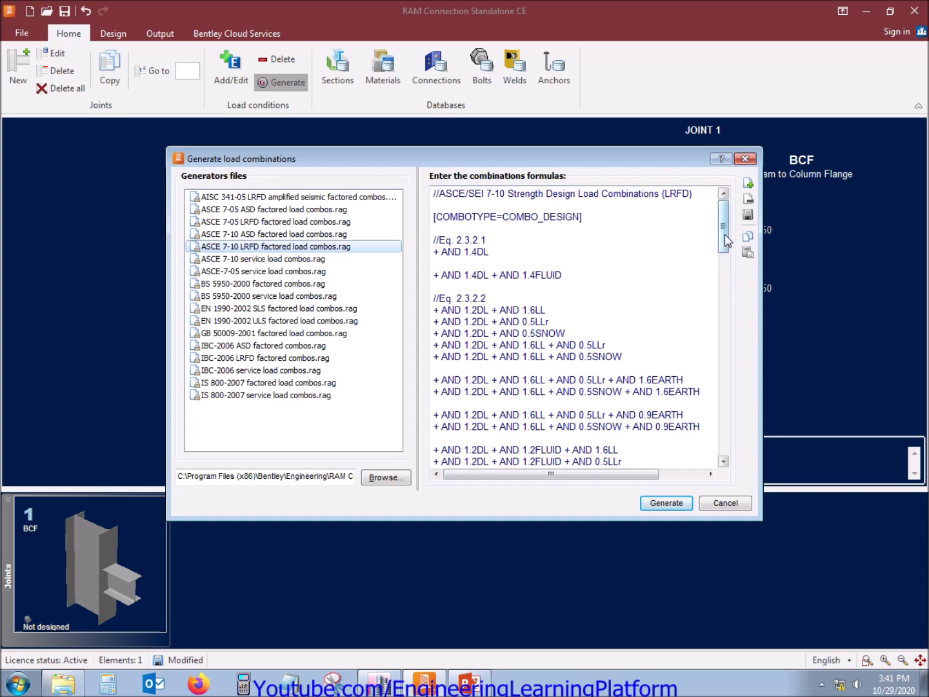
{"action": "scroll", "coordinate": [727, 242], "scroll_direction": "down", "scroll_amount": 1}
{"action": "left_click_drag", "start_coordinate": [727, 242], "coordinate": [725, 429]}
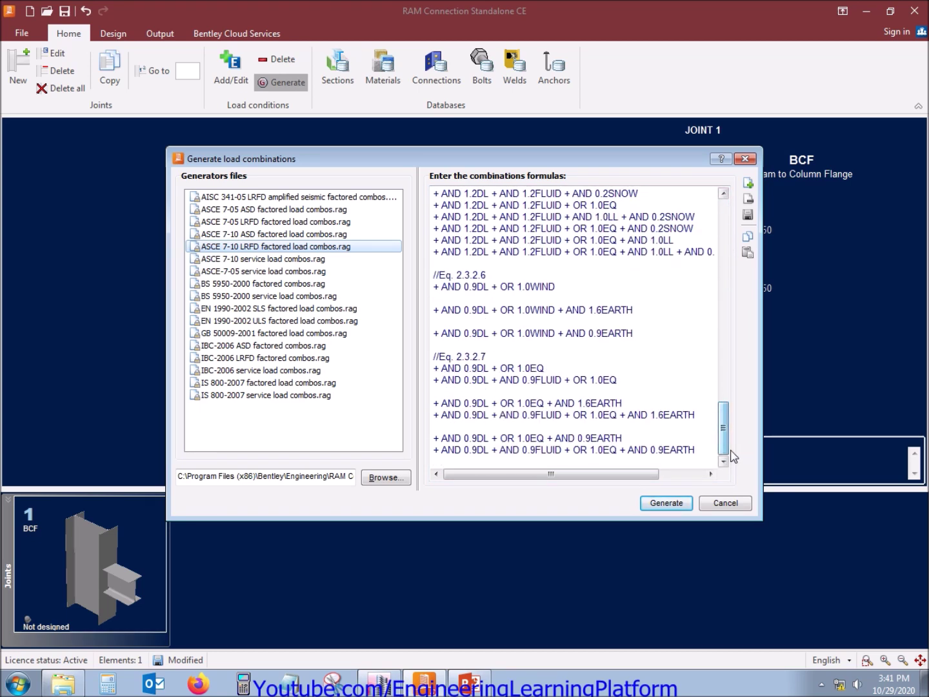
{"action": "left_click", "coordinate": [688, 504]}
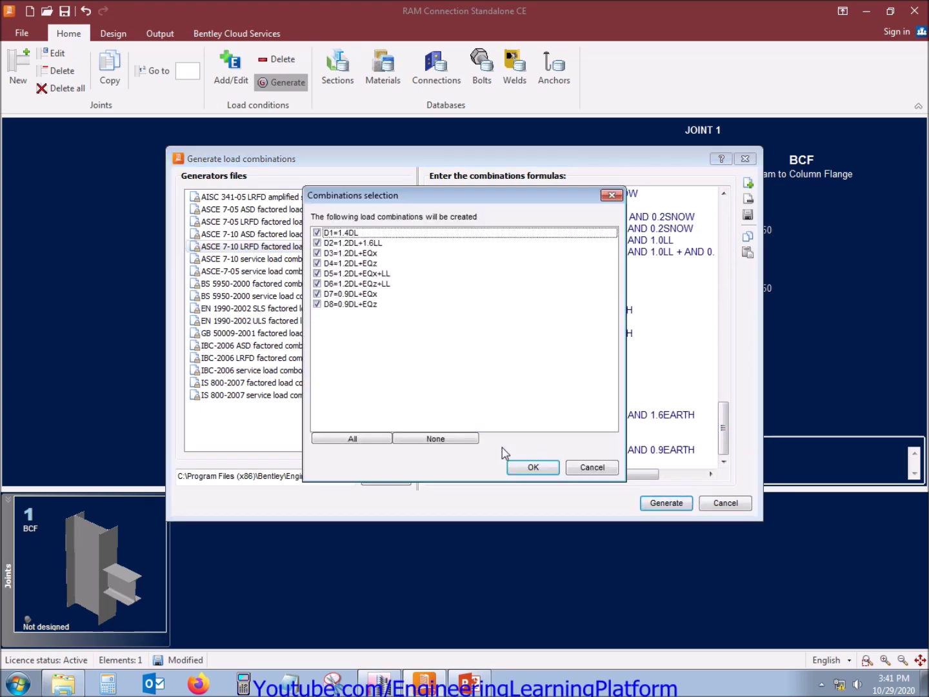
{"action": "left_click", "coordinate": [534, 467]}
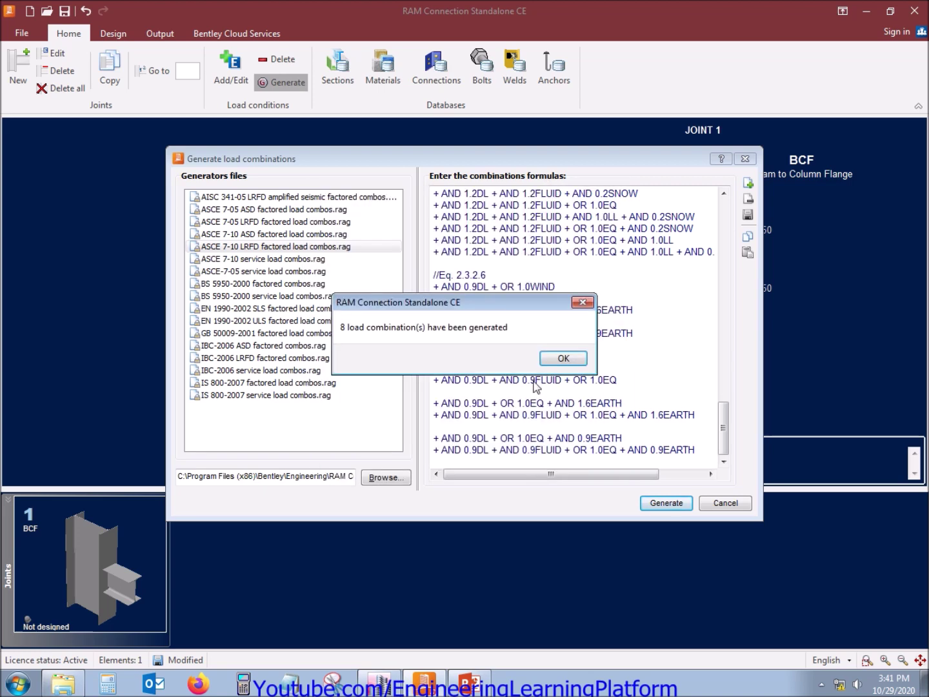
{"action": "left_click", "coordinate": [561, 359]}
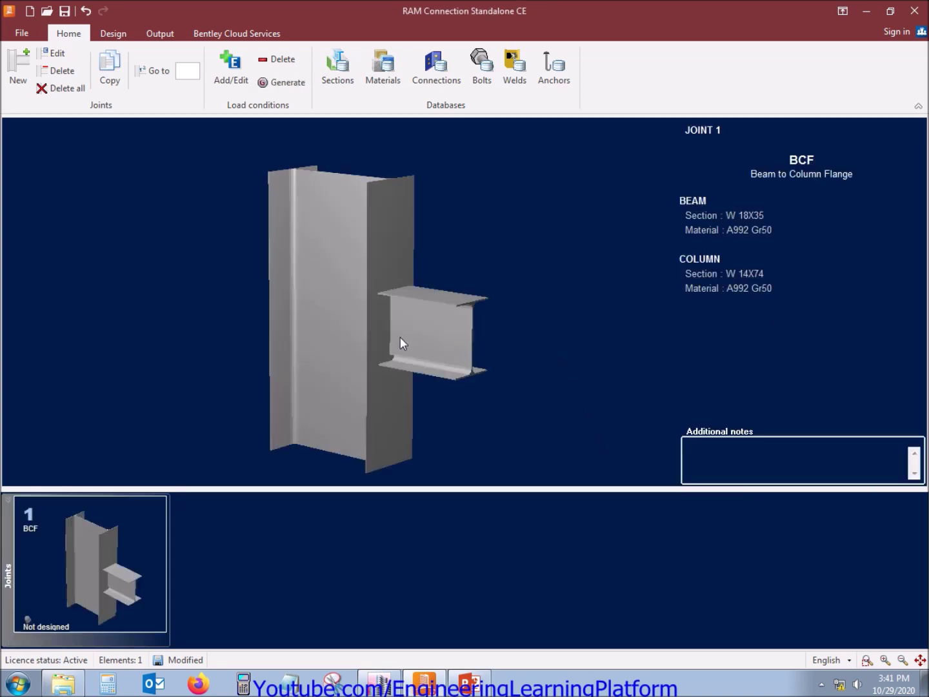
Step: Open the loads table of the BCF joint for editing and review its beam V2, Axial and M33 columns
{"action": "left_click", "coordinate": [56, 57]}
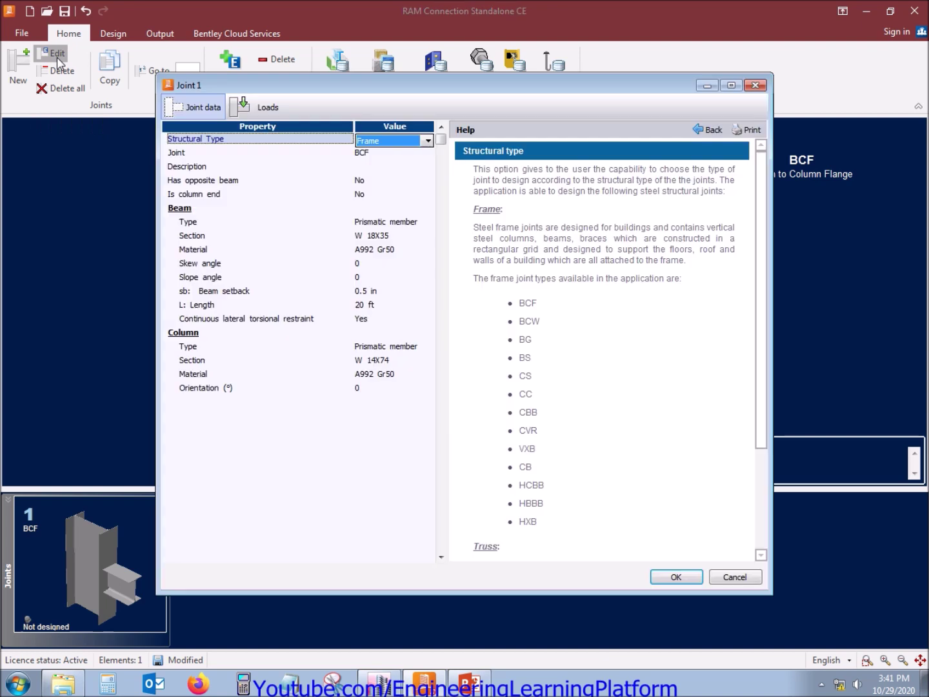
{"action": "left_click", "coordinate": [262, 107]}
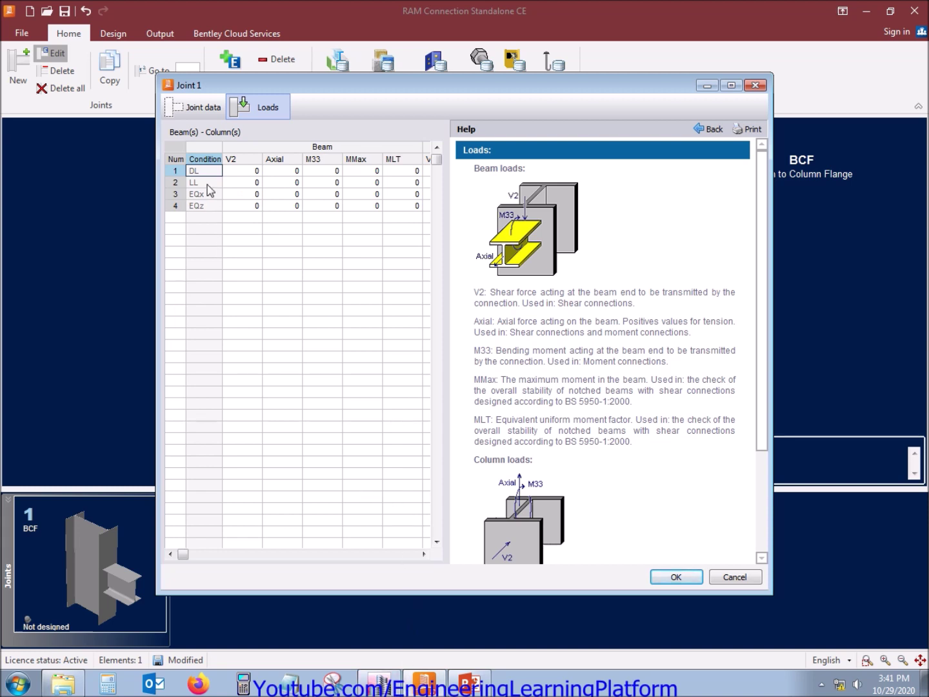
{"action": "left_click", "coordinate": [285, 161]}
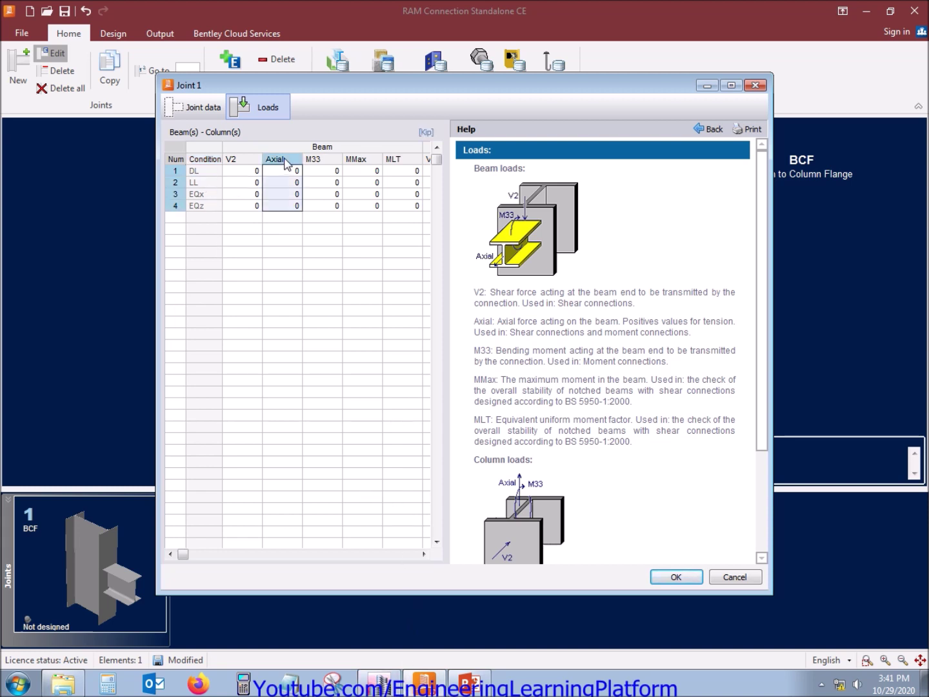
{"action": "left_click", "coordinate": [252, 160]}
{"action": "left_click", "coordinate": [335, 160]}
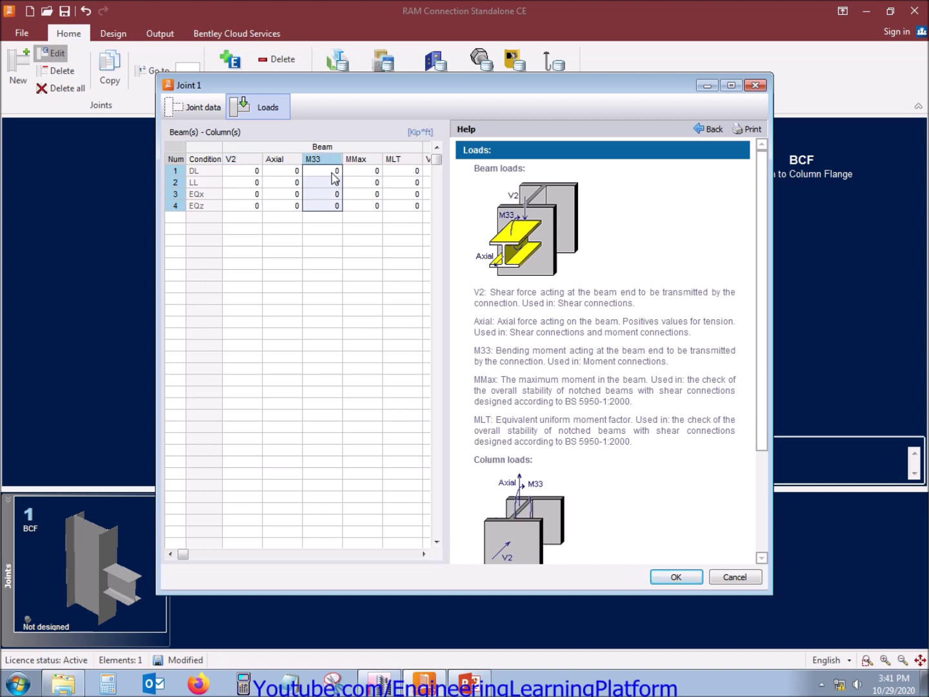
{"action": "left_click", "coordinate": [251, 162]}
{"action": "left_click", "coordinate": [271, 160]}
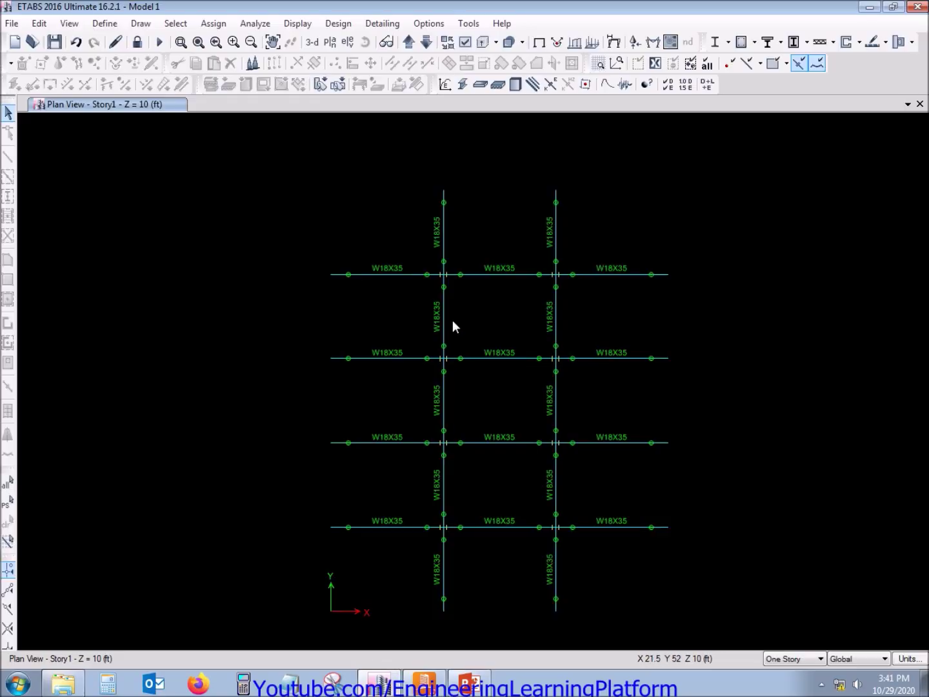
Step: Switch to ETABS and isolate all the X-direction beams in the Story1 plan view
{"action": "left_click", "coordinate": [501, 273]}
{"action": "left_click", "coordinate": [391, 274]}
{"action": "left_click", "coordinate": [616, 275]}
{"action": "left_click", "coordinate": [620, 357]}
{"action": "left_click_drag", "start_coordinate": [515, 377], "coordinate": [505, 340]}
{"action": "left_click", "coordinate": [409, 358]}
{"action": "left_click_drag", "start_coordinate": [409, 464], "coordinate": [397, 429]}
{"action": "left_click_drag", "start_coordinate": [500, 545], "coordinate": [500, 413]}
{"action": "left_click_drag", "start_coordinate": [639, 545], "coordinate": [622, 429]}
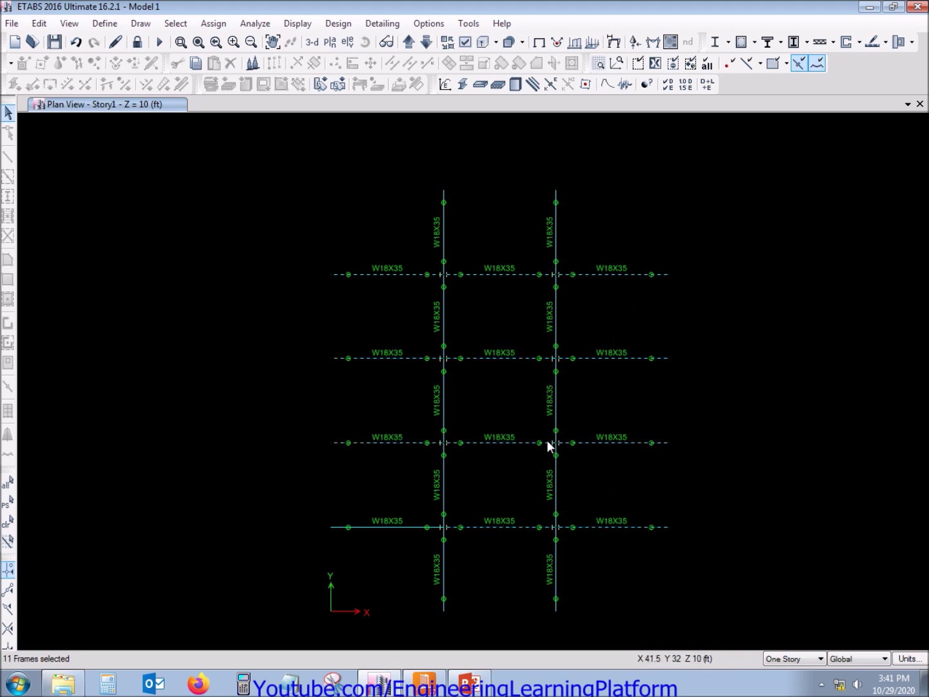
{"action": "right_click", "coordinate": [212, 408]}
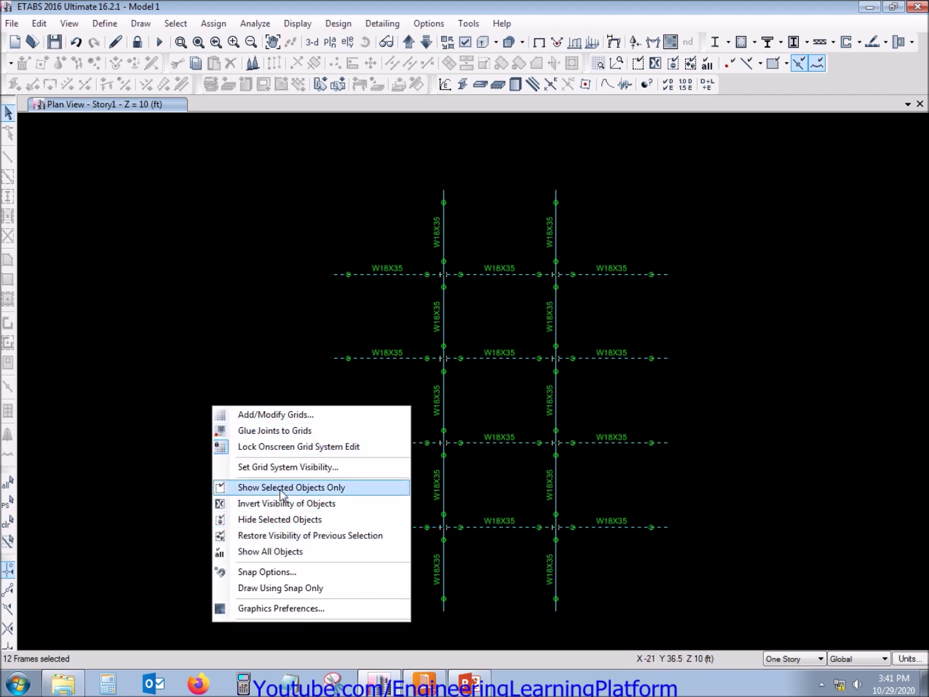
{"action": "left_click", "coordinate": [284, 488]}
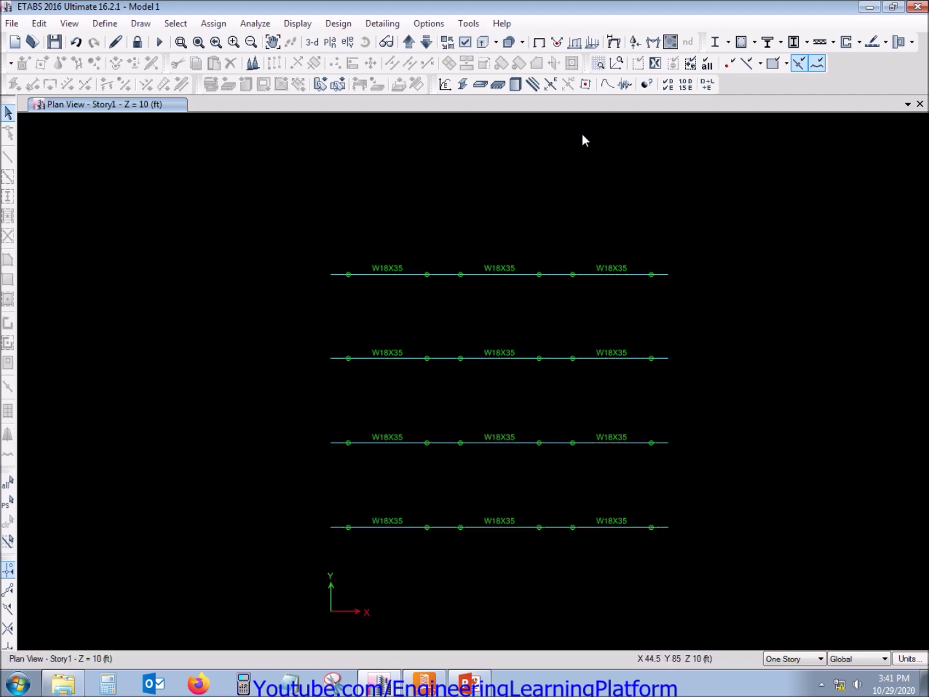
Step: Display the axial force diagram of the isolated beams for the Dead load case
{"action": "left_click", "coordinate": [652, 42]}
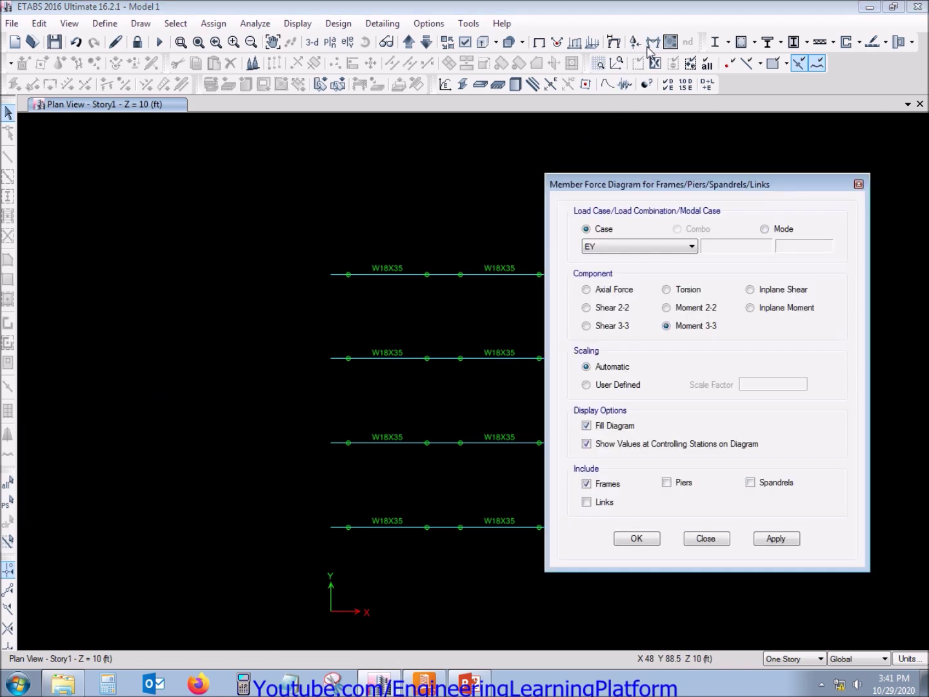
{"action": "left_click", "coordinate": [646, 248]}
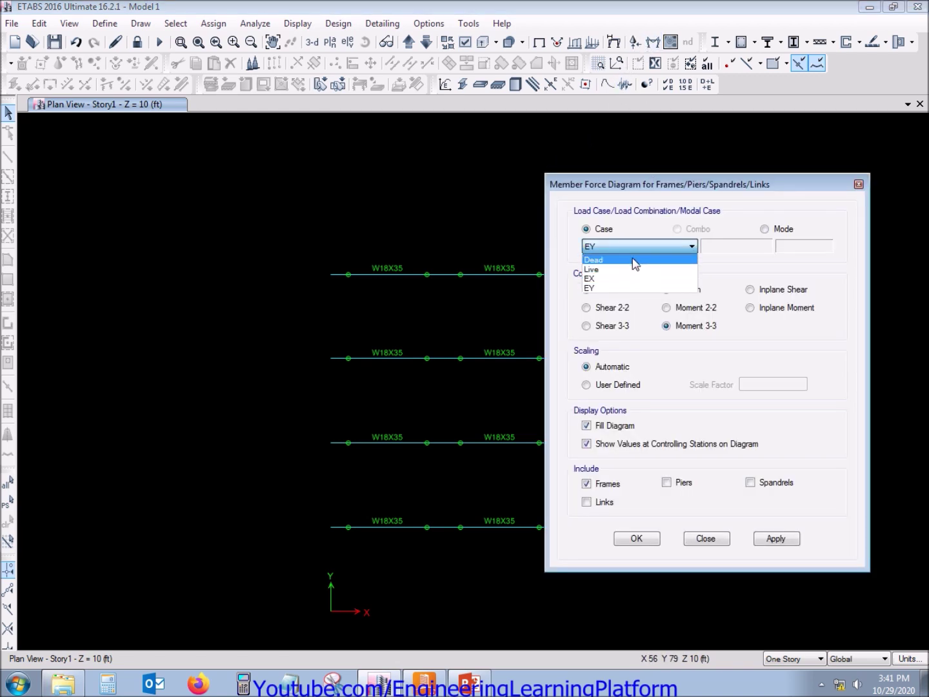
{"action": "left_click", "coordinate": [643, 259]}
{"action": "left_click_drag", "start_coordinate": [570, 187], "coordinate": [670, 189]}
{"action": "middle_click_drag", "start_coordinate": [422, 217], "coordinate": [307, 216]}
{"action": "left_click", "coordinate": [688, 292]}
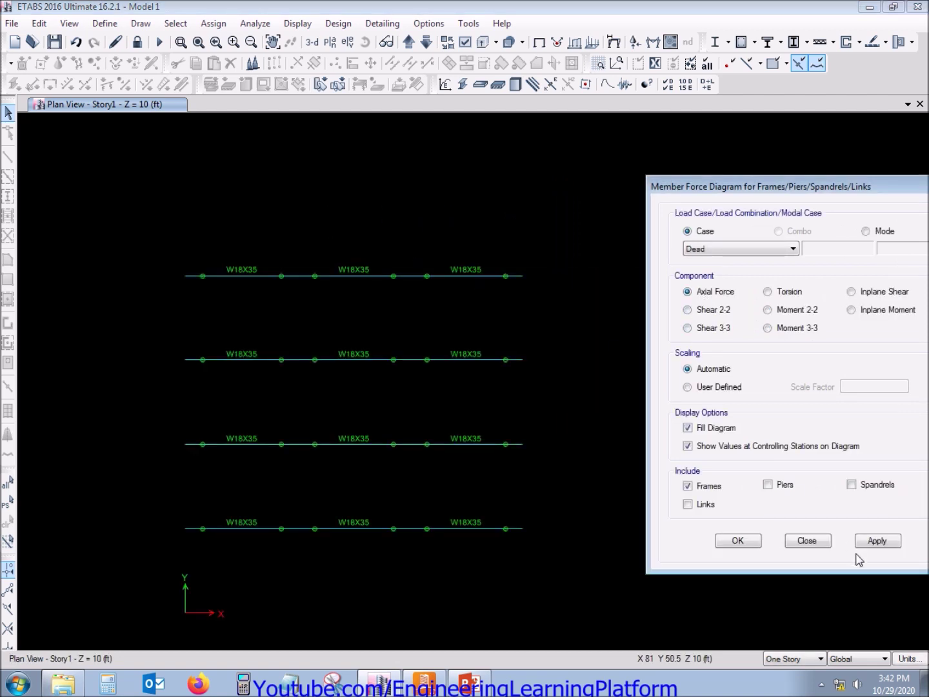
{"action": "left_click", "coordinate": [877, 541]}
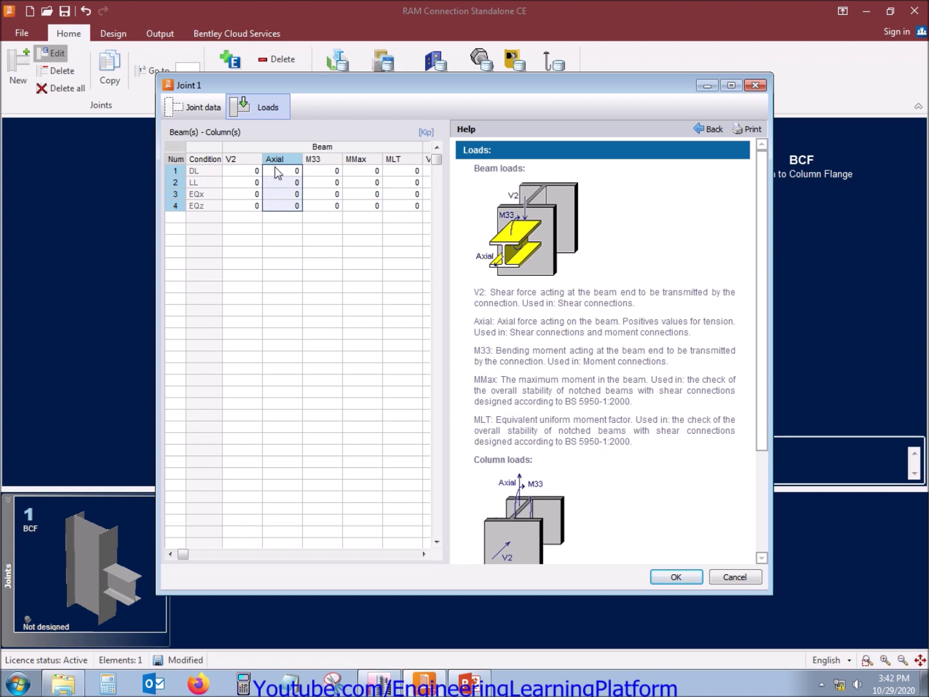
Step: Set the beam axial load of the DL condition to -0.093 kip in the joint loads table
{"action": "left_click", "coordinate": [278, 171]}
{"action": "type", "text": "-0.093"}
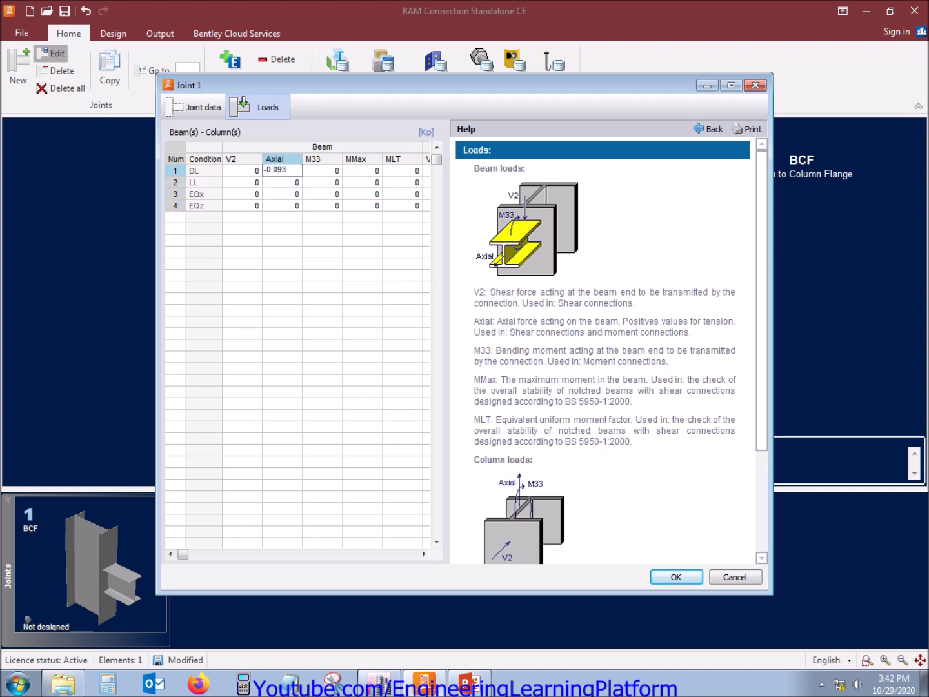
{"action": "key", "text": "Return"}
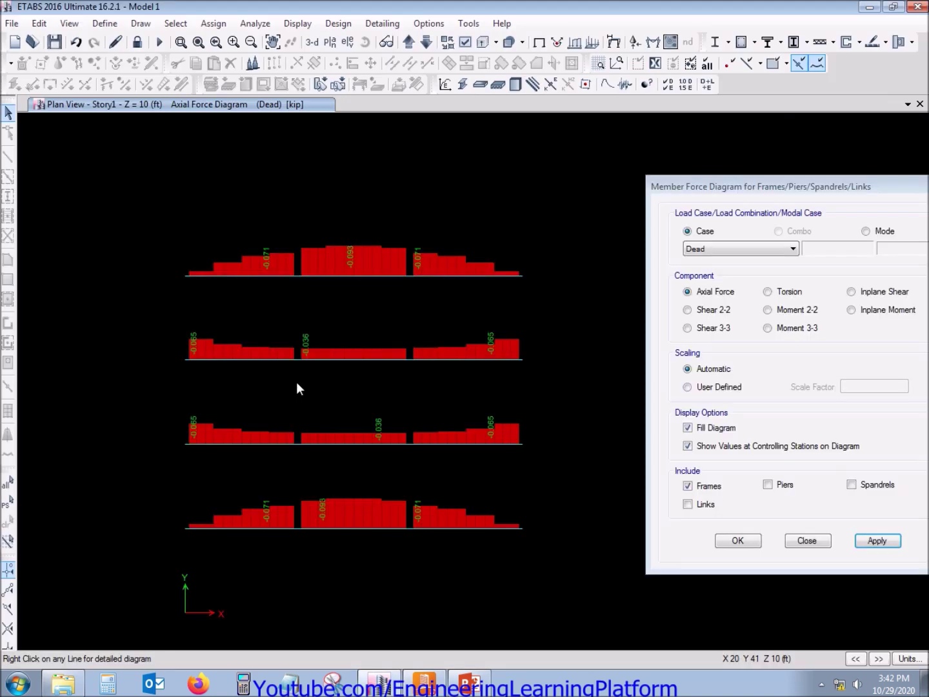
Step: Switch to ETABS and display the axial force diagram of the Story1 beams for the Live load case
{"action": "left_click", "coordinate": [731, 249]}
{"action": "left_click", "coordinate": [709, 272]}
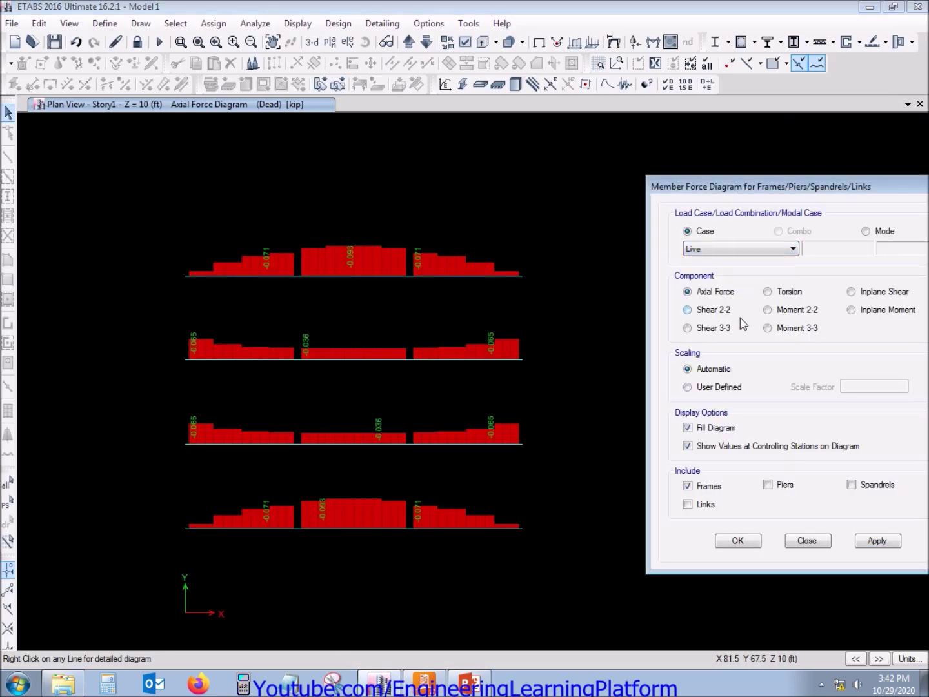
{"action": "left_click", "coordinate": [876, 543]}
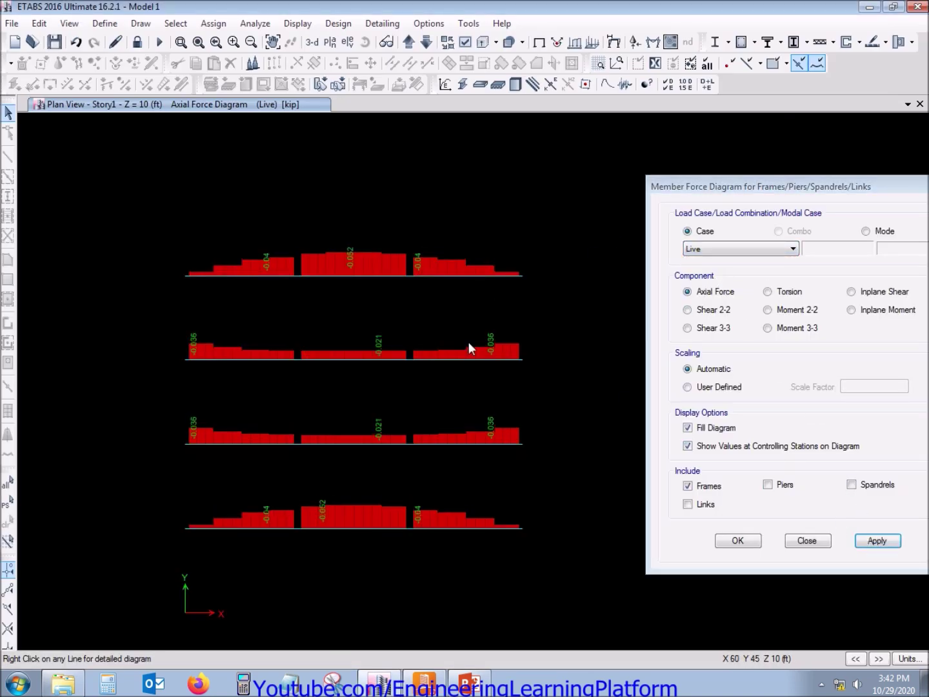
{"action": "mouse_move", "coordinate": [356, 282]}
Step: Switch to RAM Connection and set the beam axial load of the LL condition to -0.052 kip
{"action": "key", "text": "alt+Tab"}
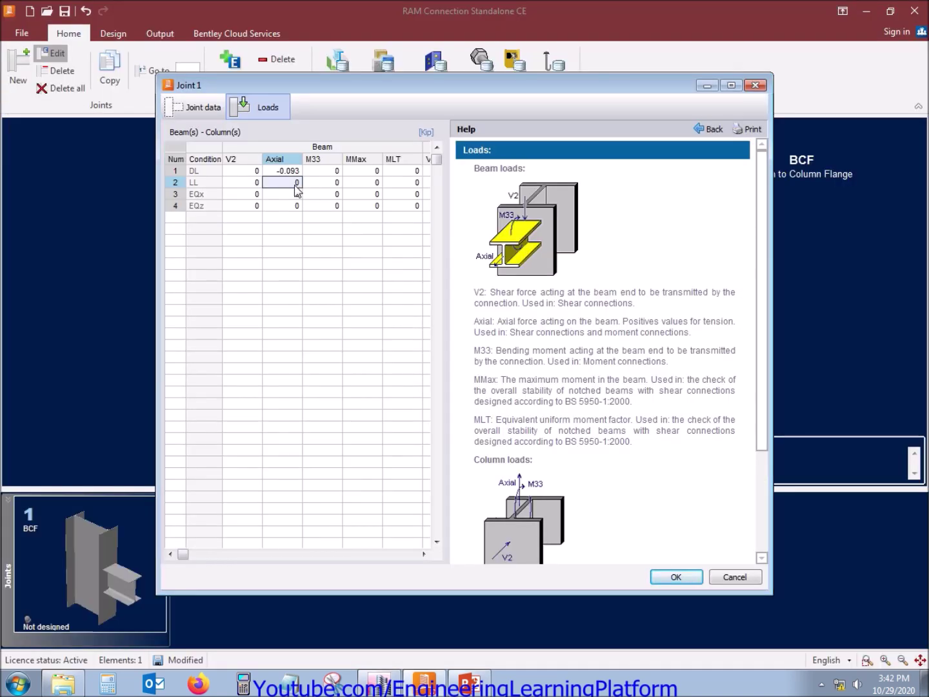
{"action": "double_click", "coordinate": [296, 184]}
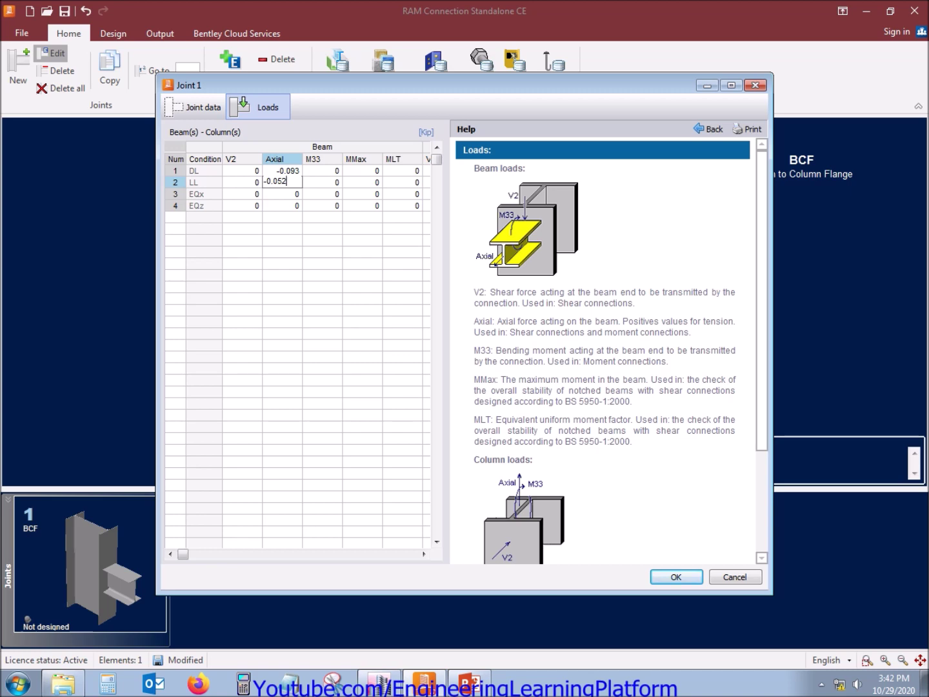
{"action": "key", "text": "Return"}
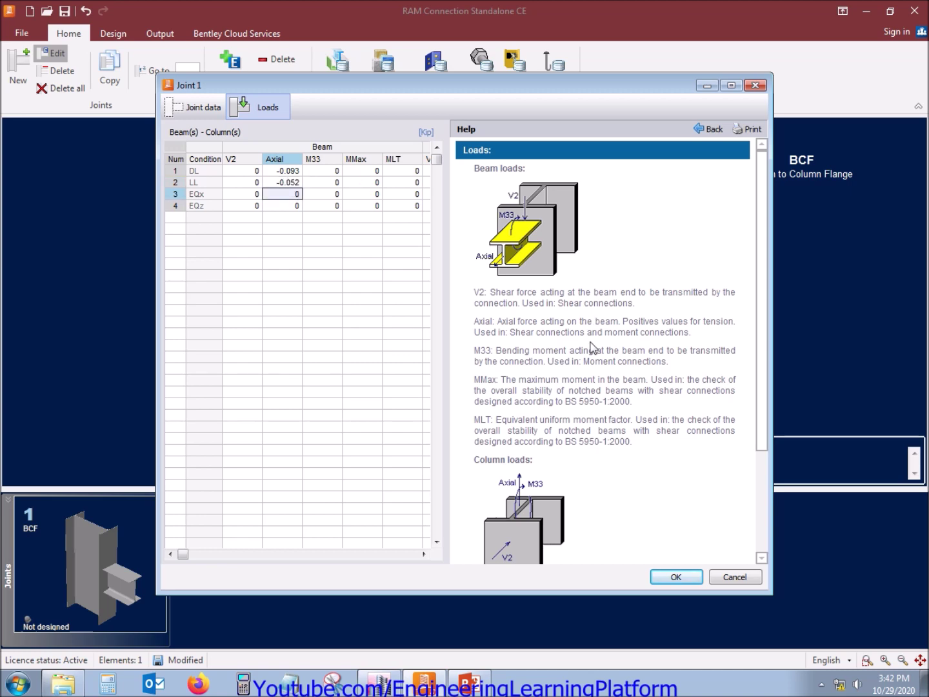
Step: Switch to ETABS, display the beams' axial force diagram for the EX load case and examine its controlling values
{"action": "key", "text": "alt+Tab"}
{"action": "left_click", "coordinate": [737, 248]}
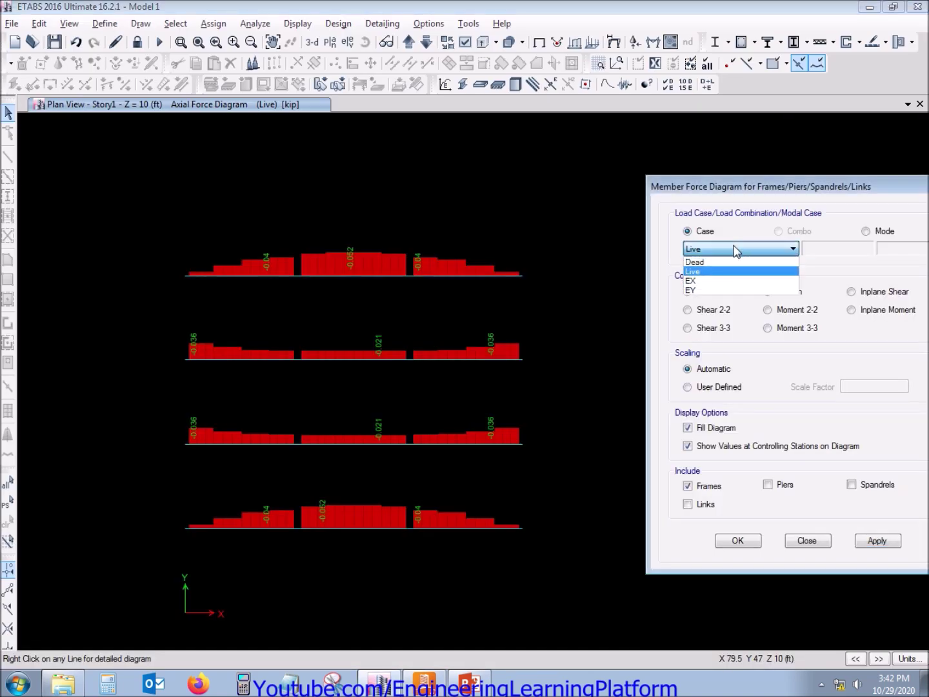
{"action": "left_click", "coordinate": [723, 281]}
{"action": "left_click", "coordinate": [864, 537]}
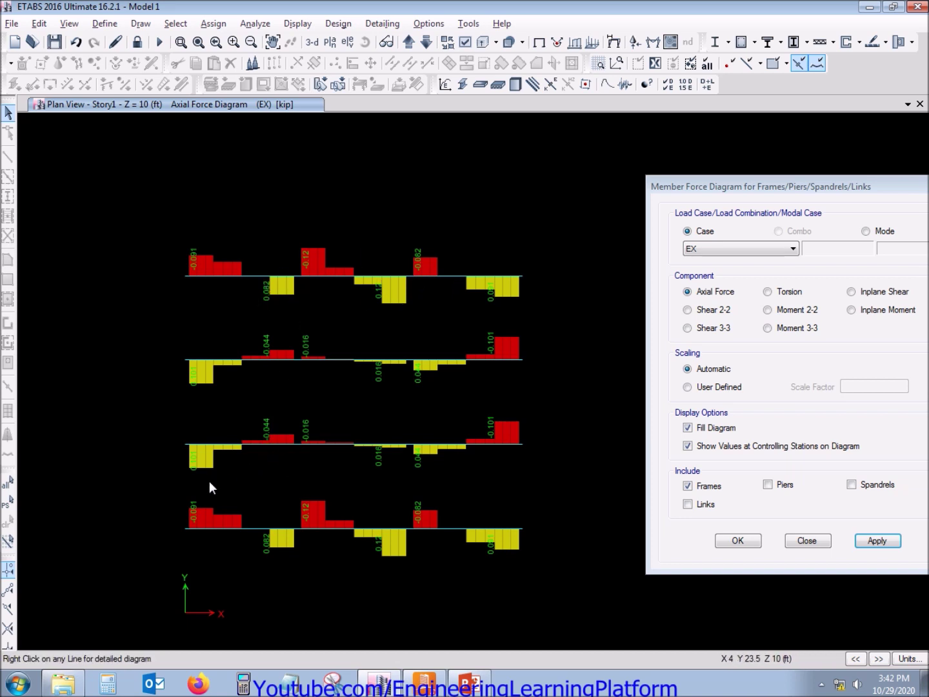
{"action": "scroll", "coordinate": [189, 466], "scroll_direction": "up", "scroll_amount": 2}
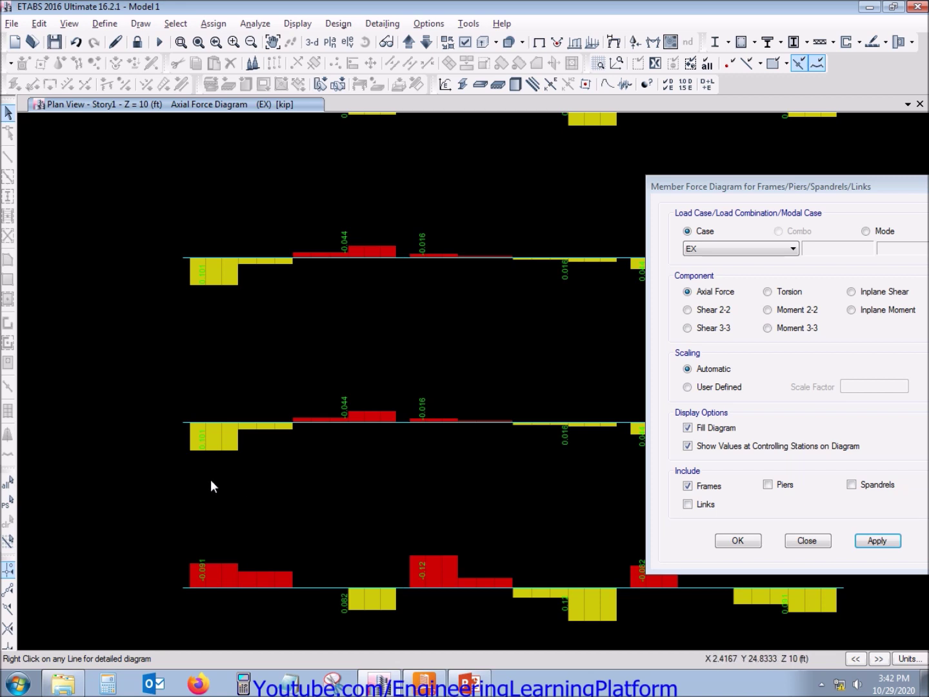
{"action": "scroll", "coordinate": [213, 480], "scroll_direction": "down", "scroll_amount": 2}
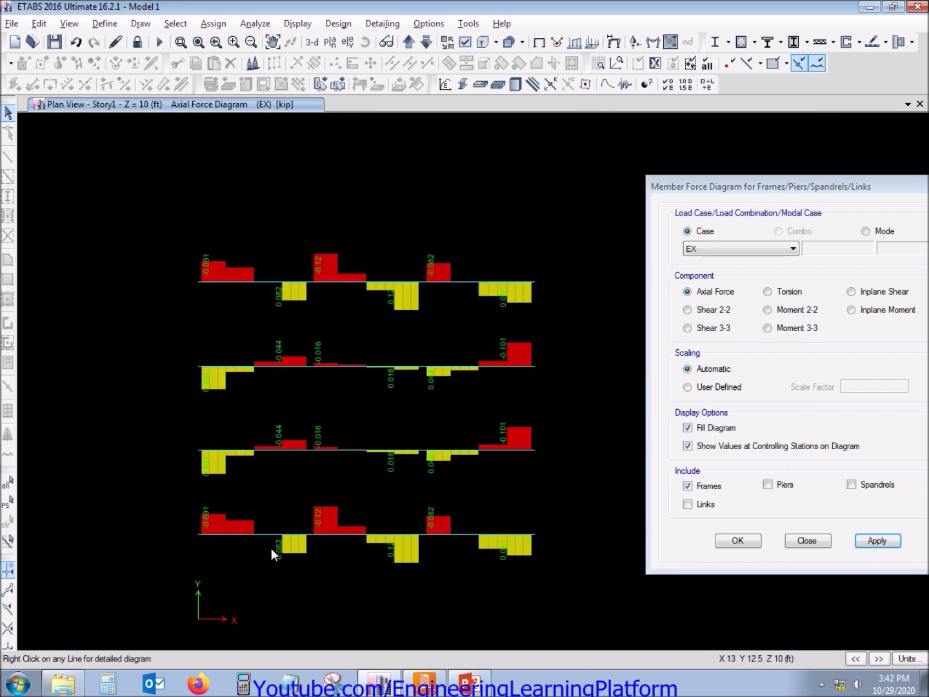
{"action": "mouse_move", "coordinate": [390, 535]}
{"action": "scroll", "coordinate": [432, 473], "scroll_direction": "up", "scroll_amount": 2}
{"action": "scroll", "coordinate": [450, 477], "scroll_direction": "down", "scroll_amount": 2}
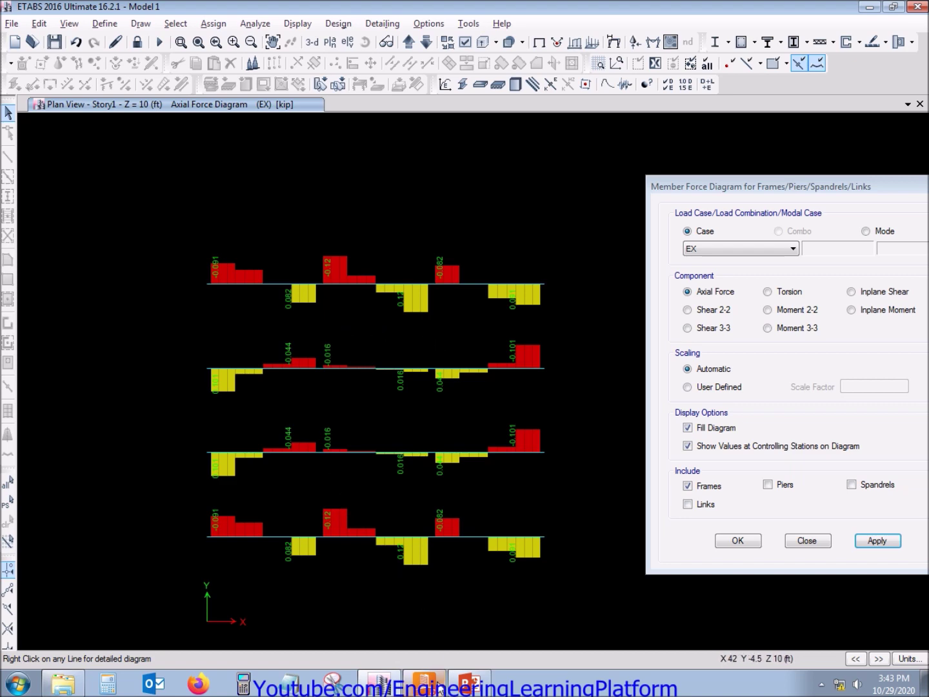
Step: Switch to RAM Connection and set the beam axial load of the EQx condition to -0.12 kip
{"action": "left_click", "coordinate": [425, 684]}
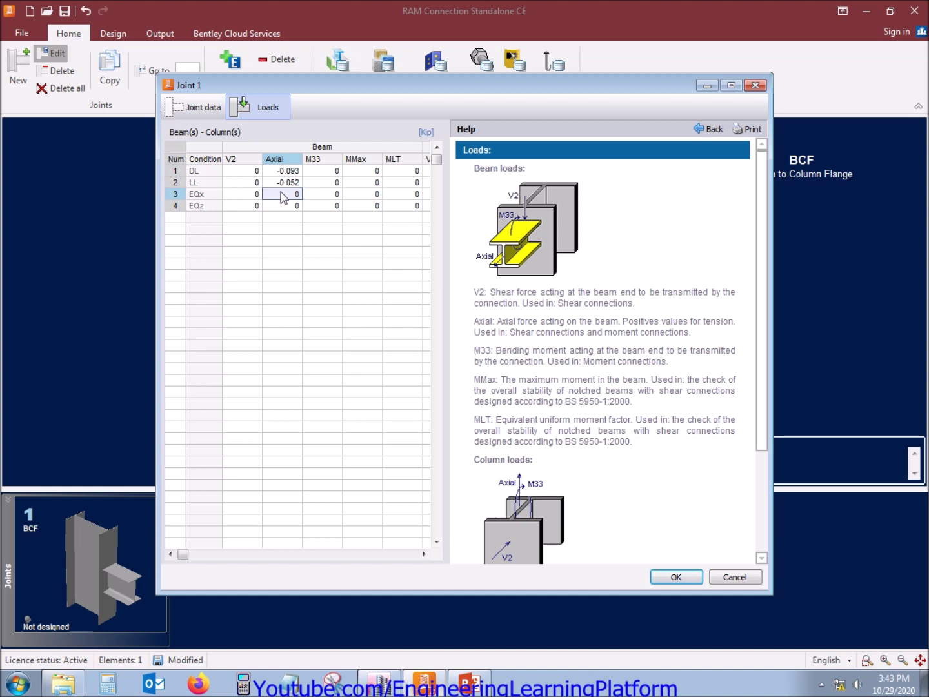
{"action": "type", "text": "-0.12"}
{"action": "key", "text": "Return"}
Step: Switch to ETABS and display the axial force diagram of the beams for the EY load case
{"action": "key", "text": "alt+Tab"}
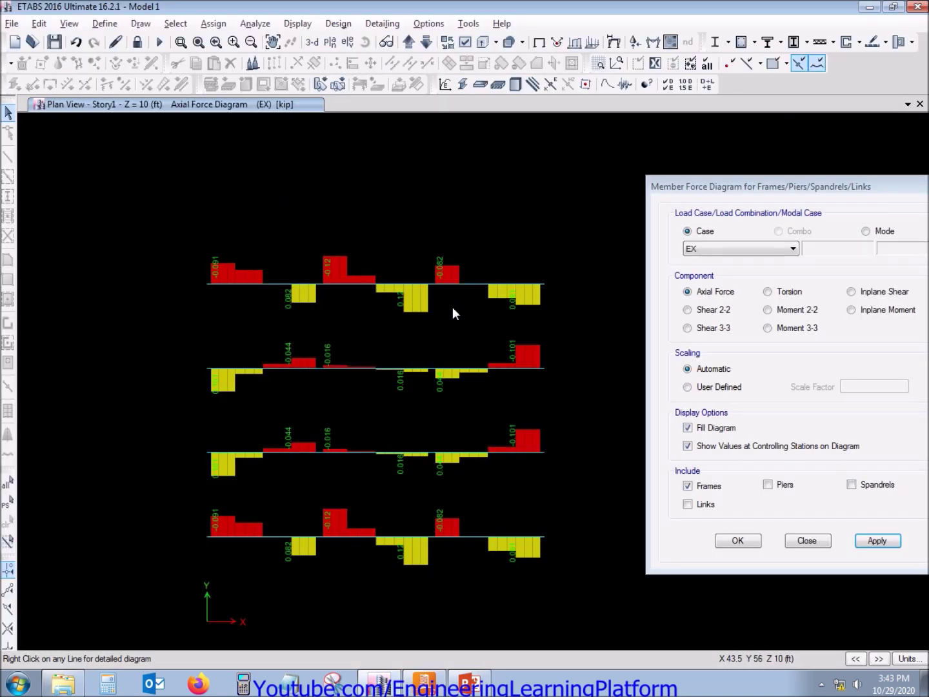
{"action": "left_click", "coordinate": [706, 255]}
{"action": "left_click", "coordinate": [706, 252]}
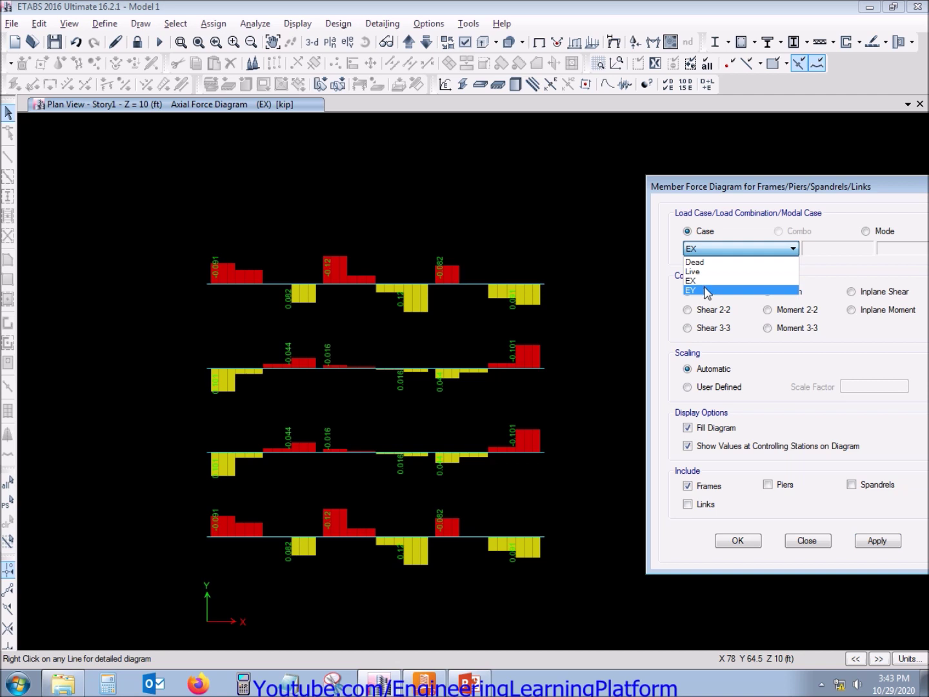
{"action": "left_click", "coordinate": [707, 291]}
{"action": "left_click", "coordinate": [877, 542]}
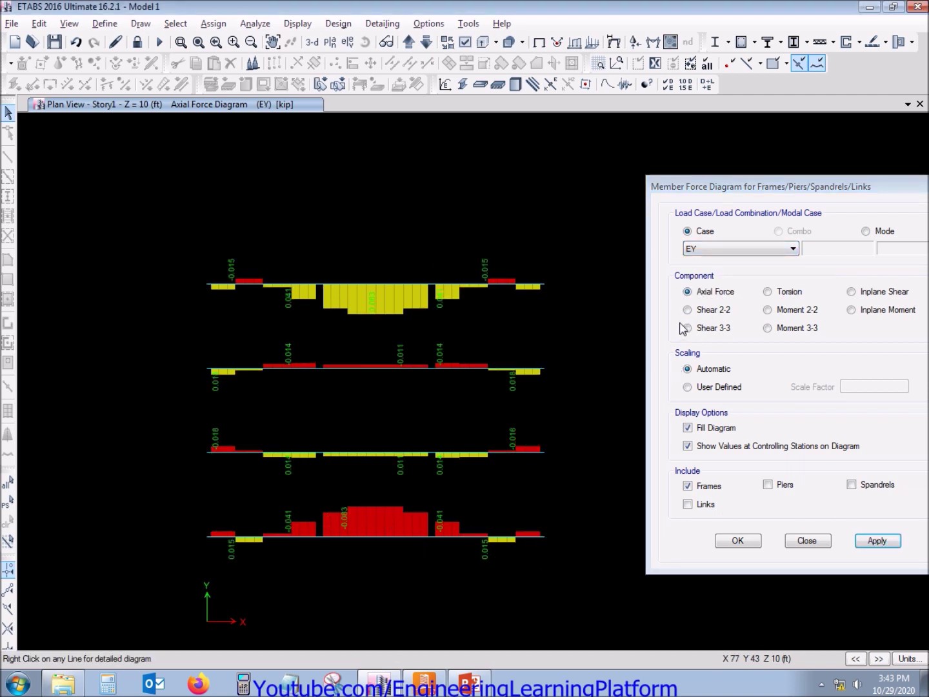
Step: Compare the EX axial force diagram with the EY one by redisplaying EX and returning to EY
{"action": "left_click", "coordinate": [712, 254]}
{"action": "left_click", "coordinate": [711, 282]}
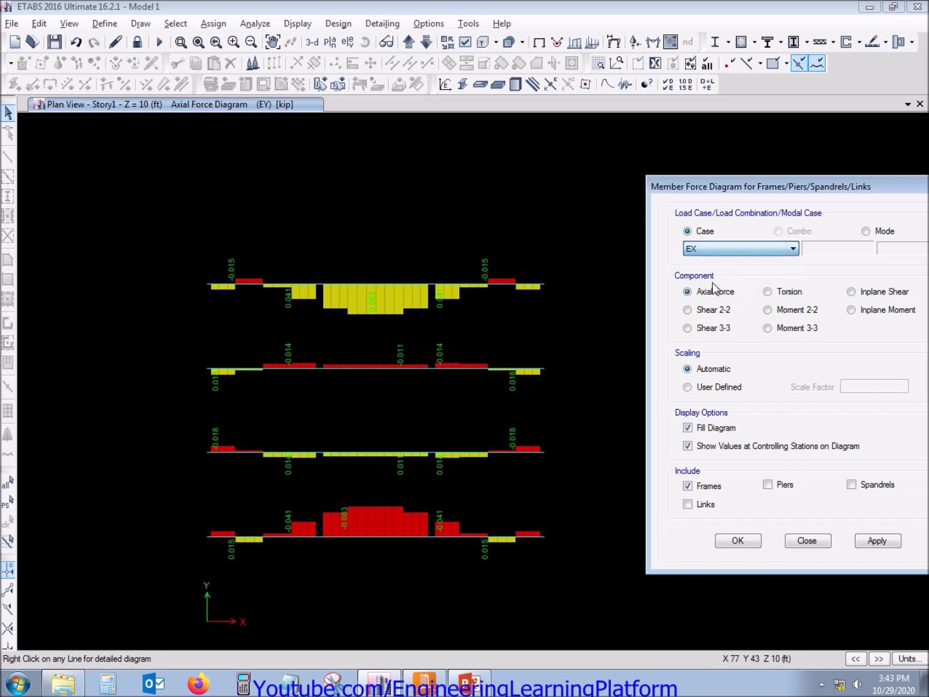
{"action": "left_click", "coordinate": [879, 542]}
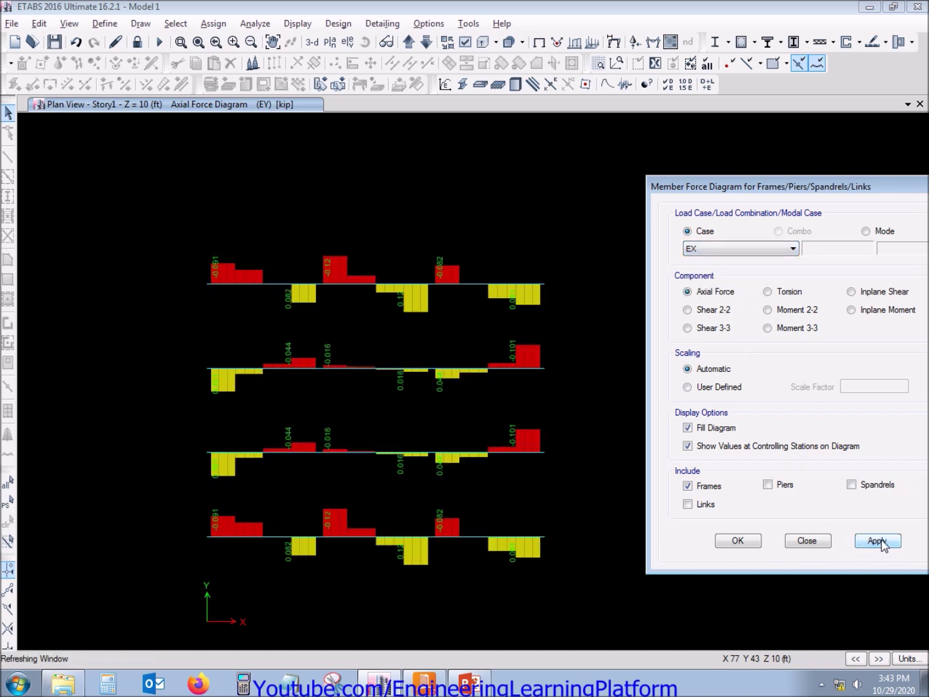
{"action": "left_click", "coordinate": [729, 249]}
{"action": "left_click", "coordinate": [728, 290]}
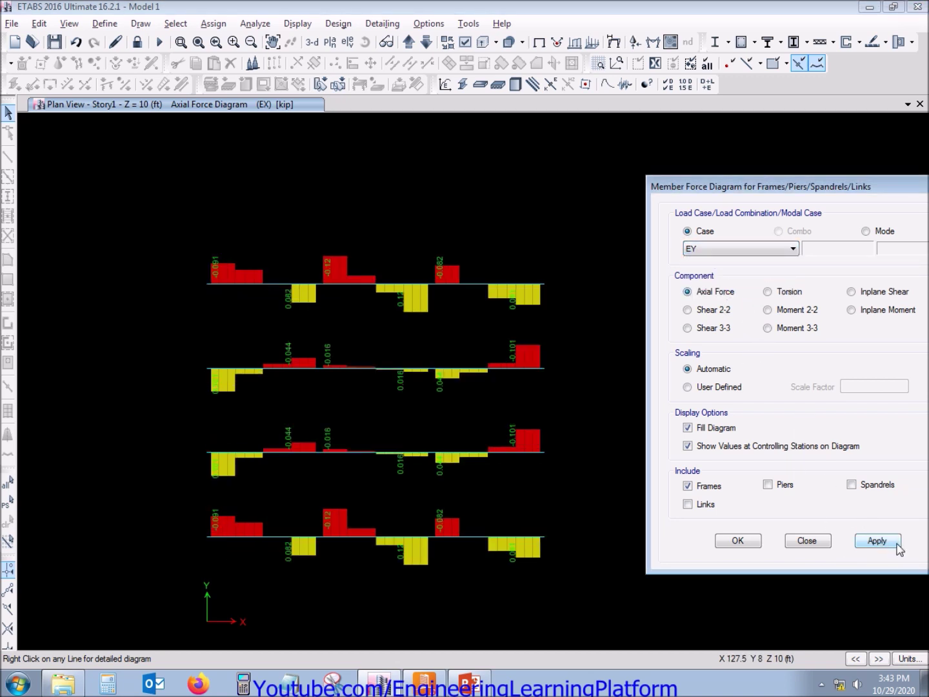
{"action": "left_click", "coordinate": [877, 540]}
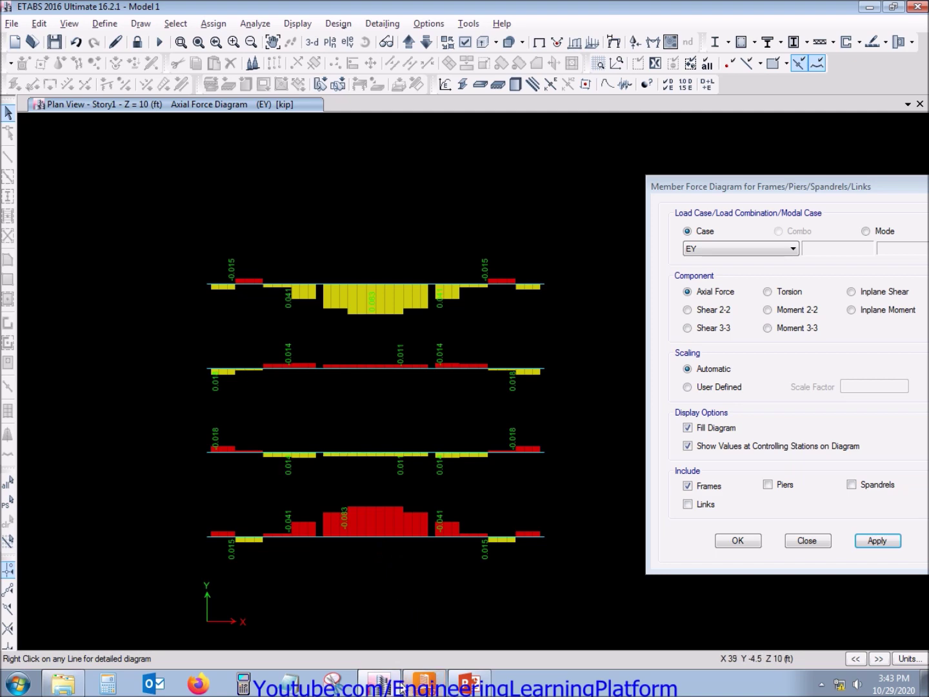
Step: Switch to RAM Connection, set the EQz beam axial load to -0.083 kip and select the DL condition's V2 cell
{"action": "left_click", "coordinate": [432, 685]}
{"action": "double_click", "coordinate": [278, 206]}
{"action": "left_click", "coordinate": [281, 212]}
{"action": "type", "text": "-0.08"}
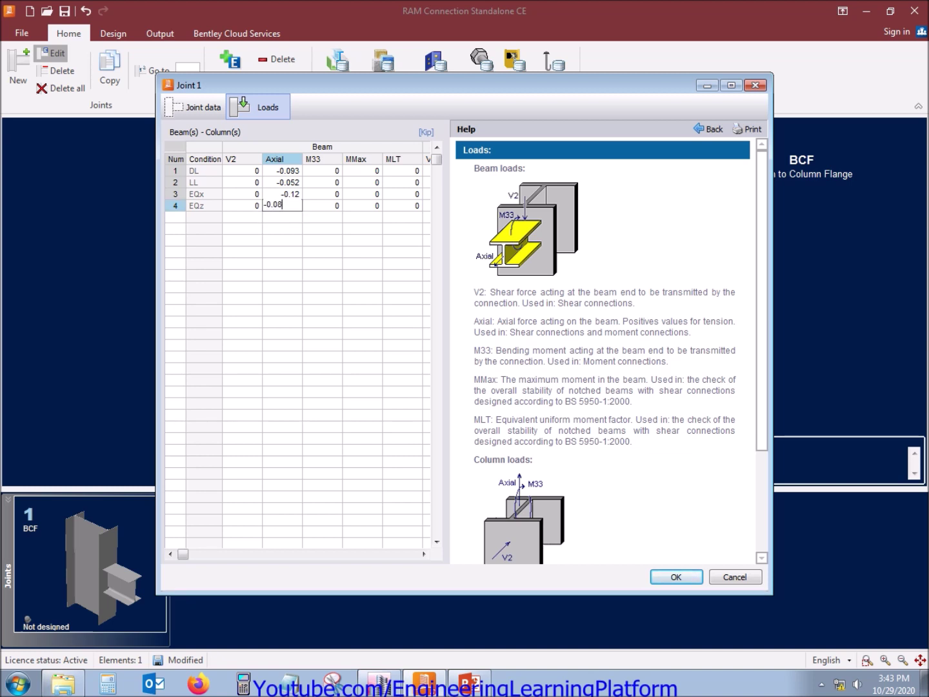
{"action": "type", "text": "3"}
{"action": "key", "text": "Up"}
{"action": "key", "text": "Left"}
{"action": "key", "text": "Up"}
{"action": "key", "text": "Up"}
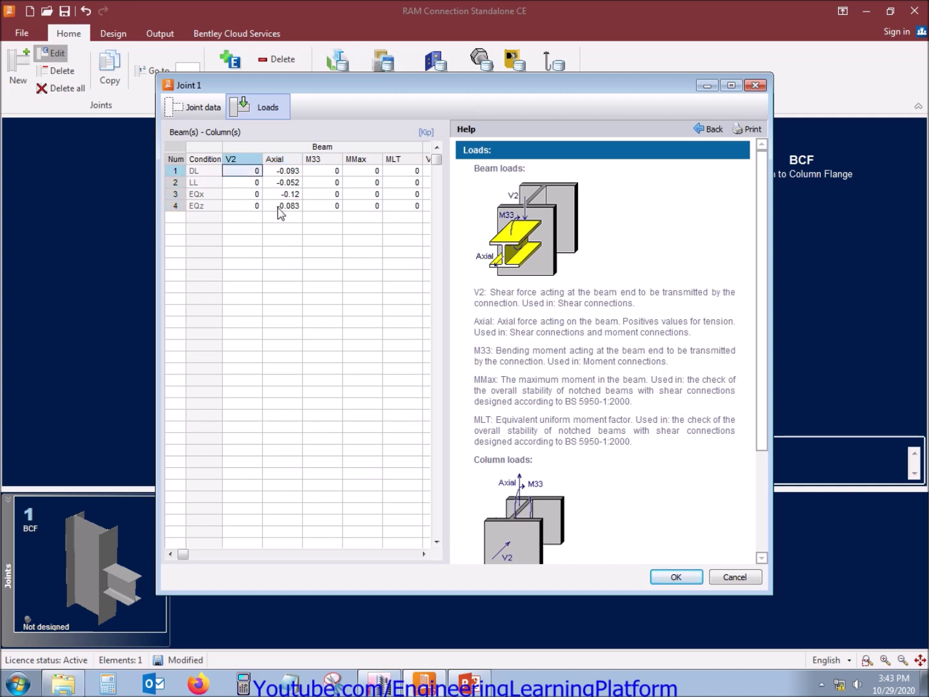
Step: Switch to ETABS, display the beams' Shear 2-2 diagram for the Dead load case and examine its end values
{"action": "key", "text": "alt+Tab"}
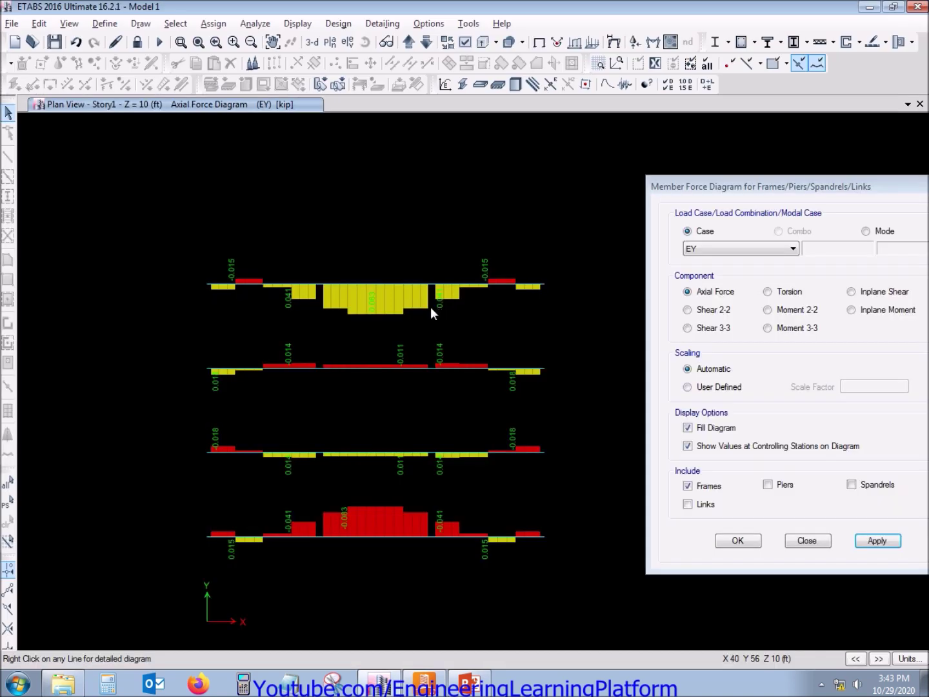
{"action": "left_click", "coordinate": [709, 311]}
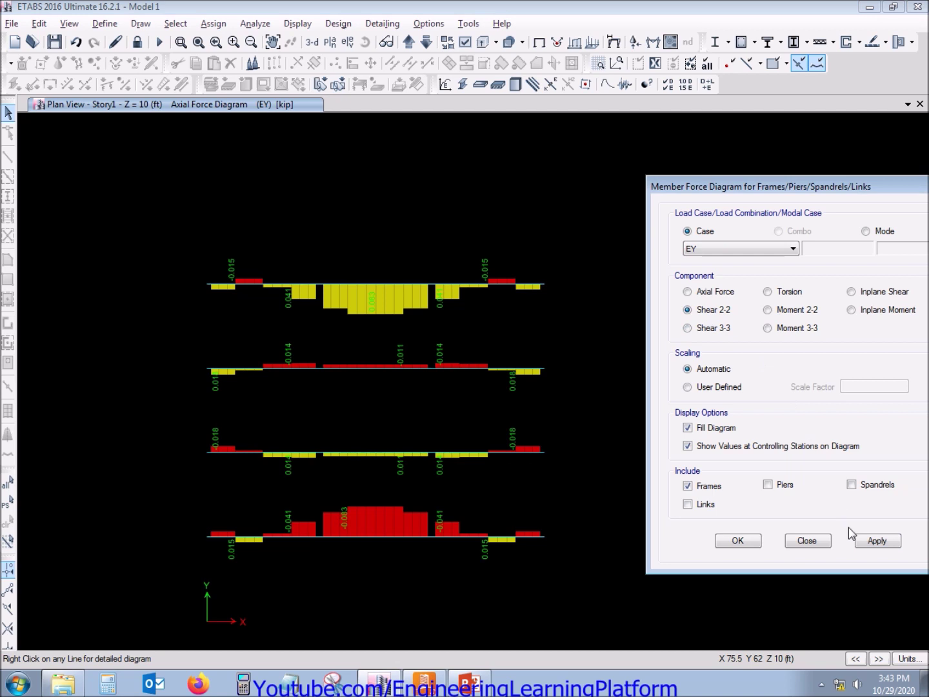
{"action": "left_click", "coordinate": [758, 251]}
{"action": "left_click", "coordinate": [739, 264]}
{"action": "left_click", "coordinate": [879, 540]}
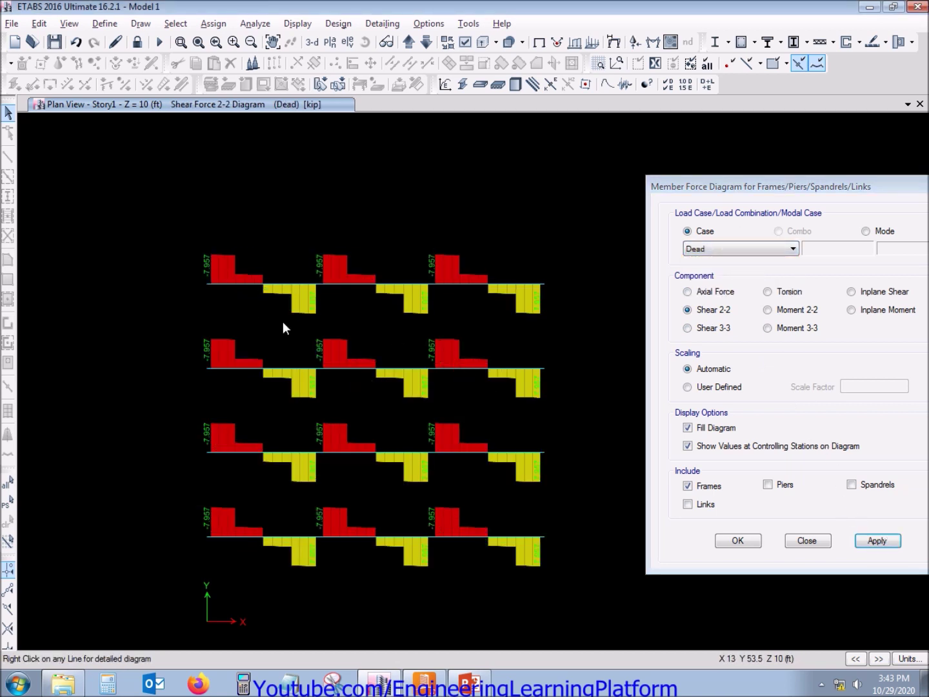
{"action": "scroll", "coordinate": [311, 305], "scroll_direction": "up", "scroll_amount": 2}
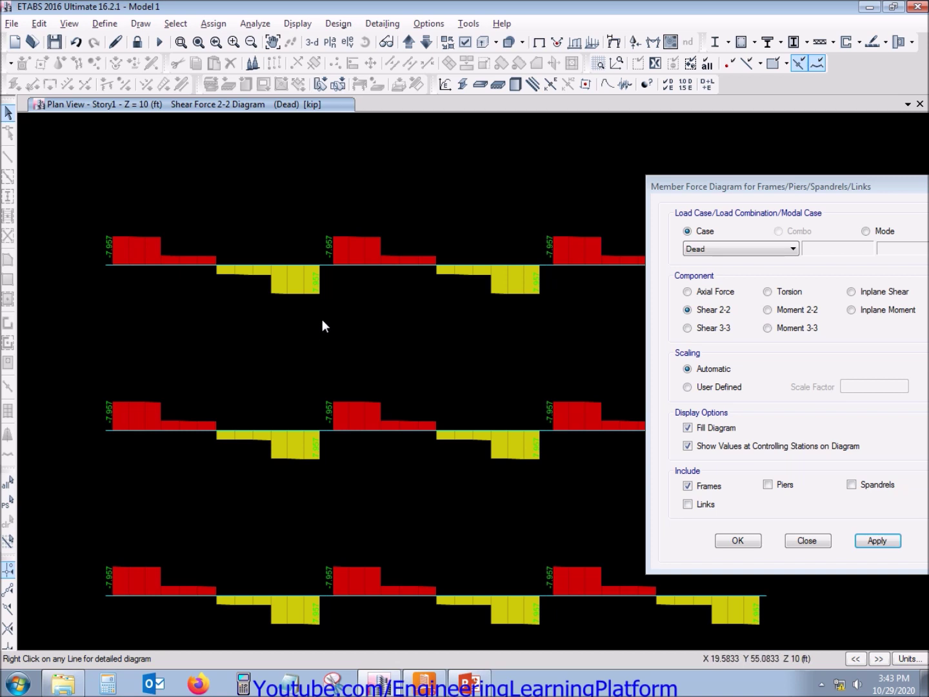
{"action": "scroll", "coordinate": [310, 332], "scroll_direction": "down", "scroll_amount": 3}
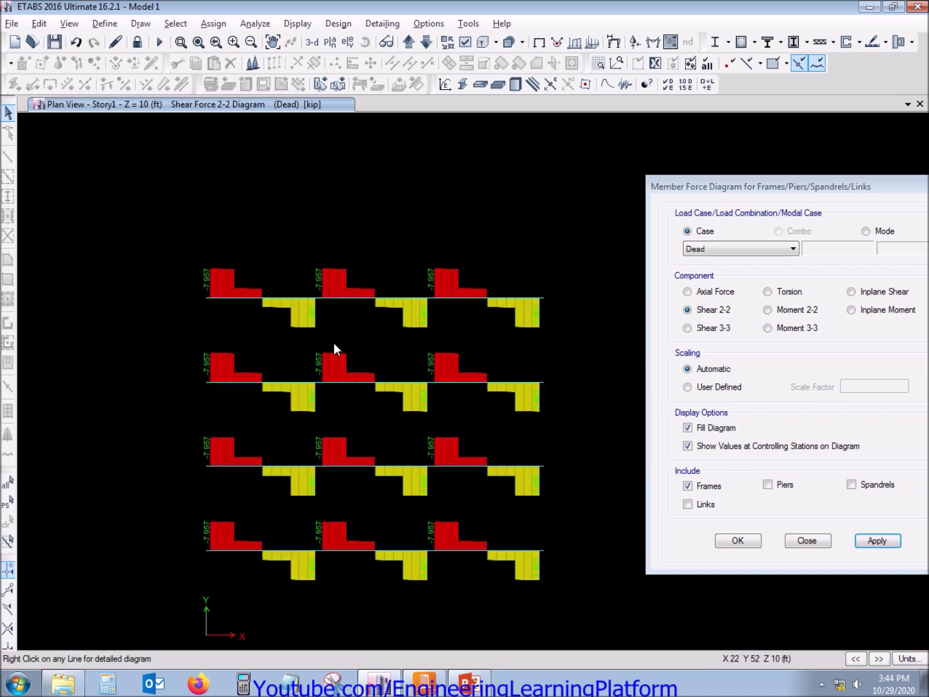
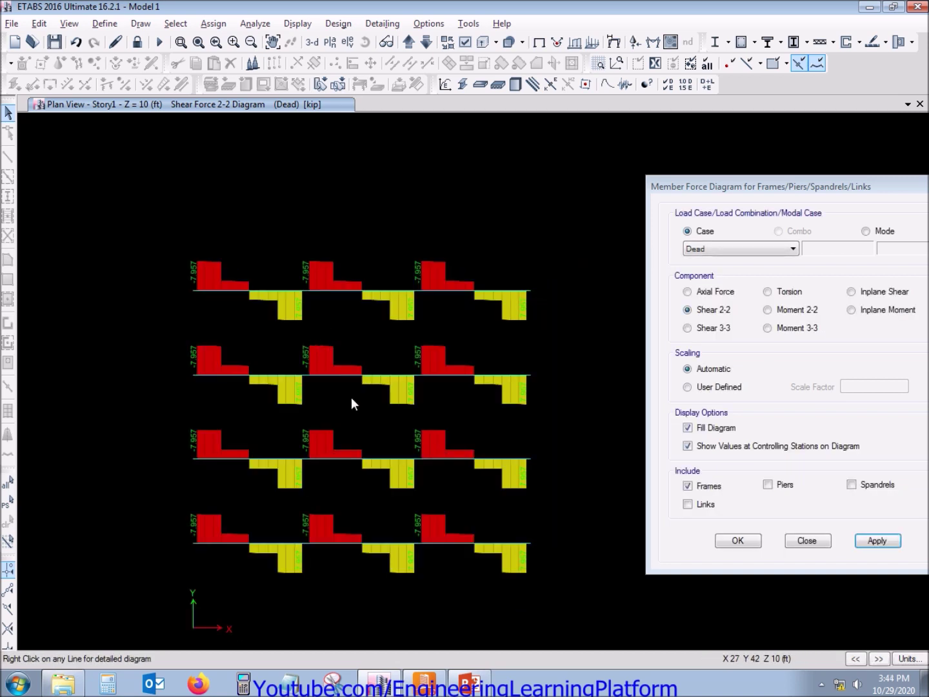
Step: Switch to RAM Connection and set the beam V2 shear of the DL condition to -7.957 kip
{"action": "left_click", "coordinate": [438, 689]}
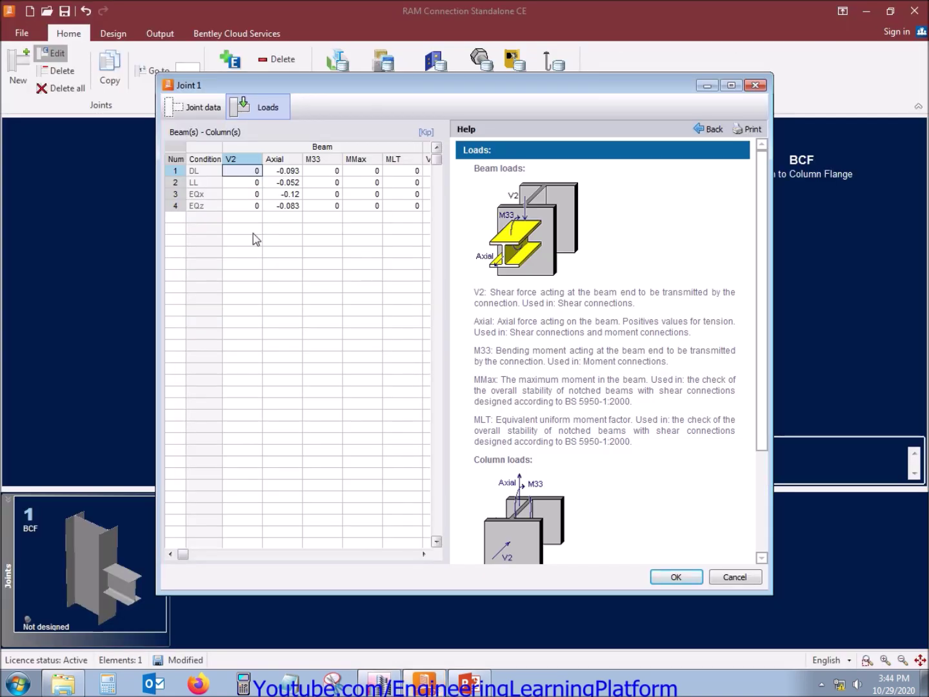
{"action": "left_click", "coordinate": [226, 171]}
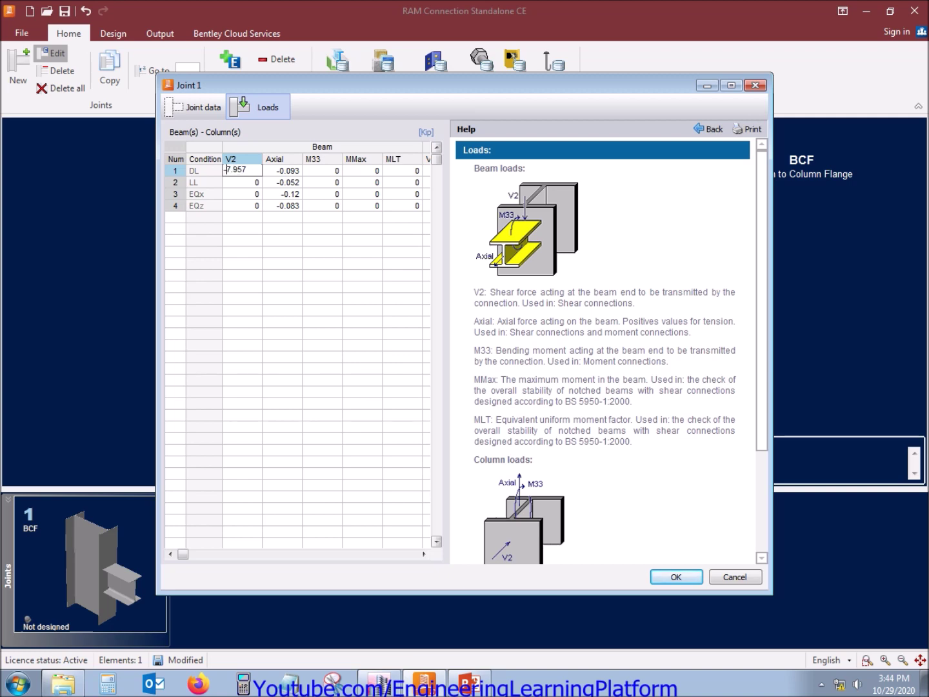
{"action": "key", "text": "Return"}
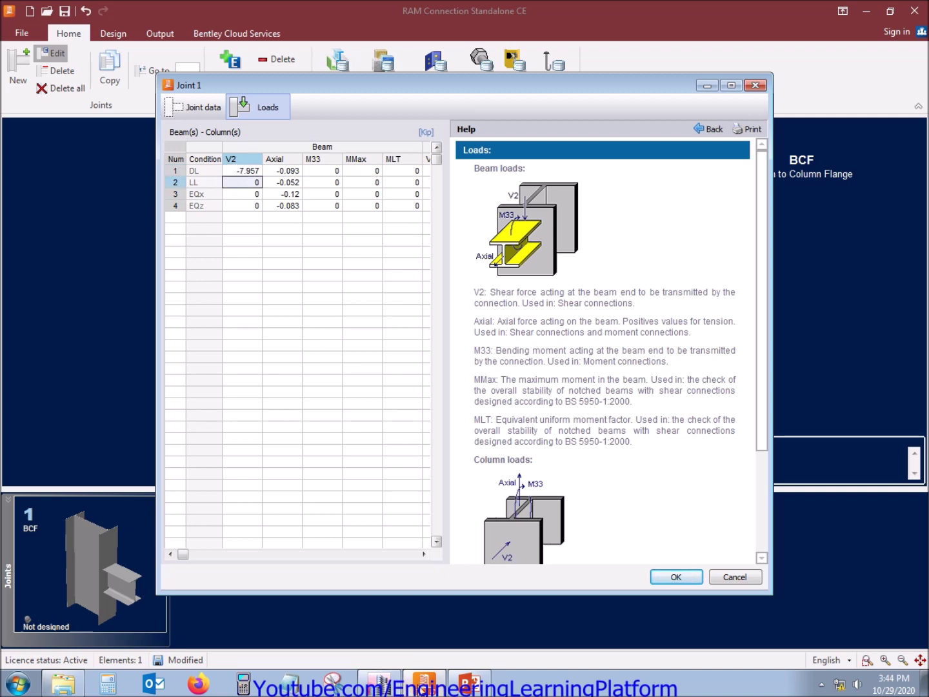
Step: Switch to ETABS and display the Shear 2-2 diagram of the beams for the Live load case
{"action": "left_click", "coordinate": [380, 684]}
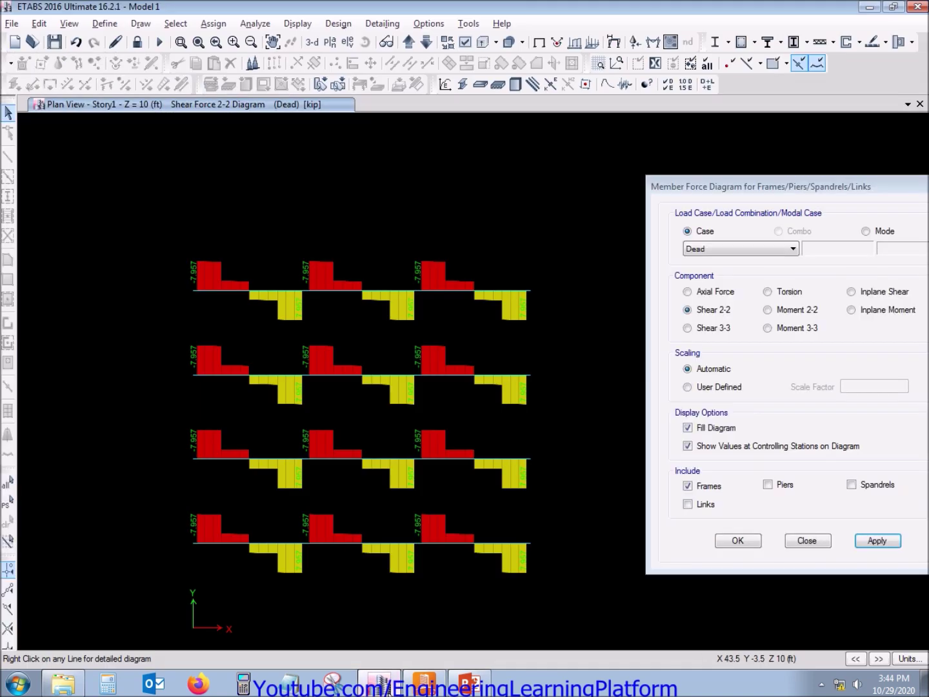
{"action": "left_click", "coordinate": [769, 249]}
{"action": "left_click", "coordinate": [753, 271]}
{"action": "left_click", "coordinate": [871, 541]}
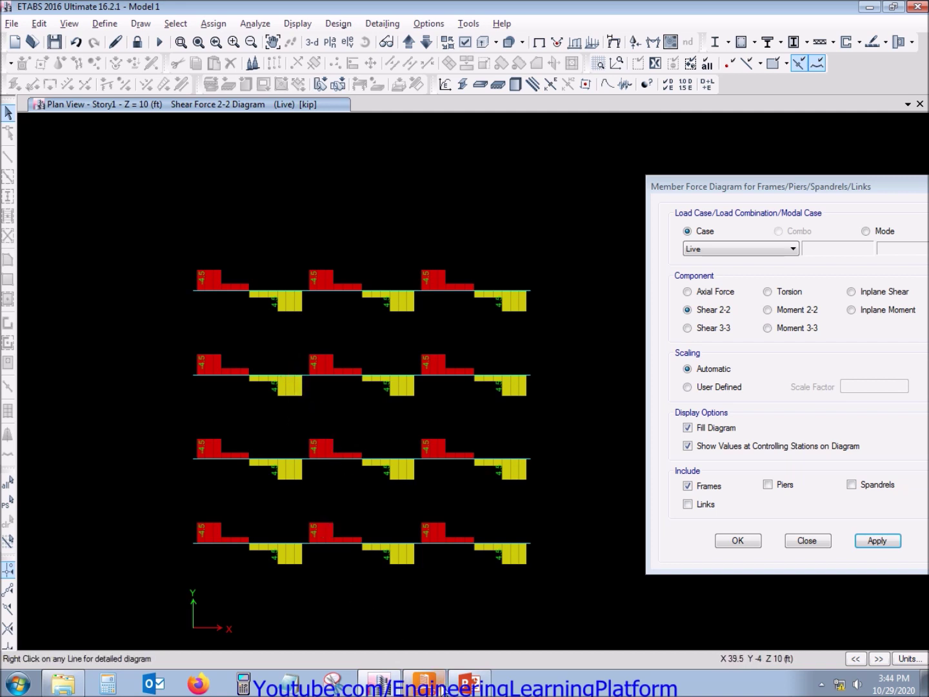
Step: Switch to RAM Connection and set the beam V2 shear of the LL condition to -4.5 kip
{"action": "left_click", "coordinate": [433, 685]}
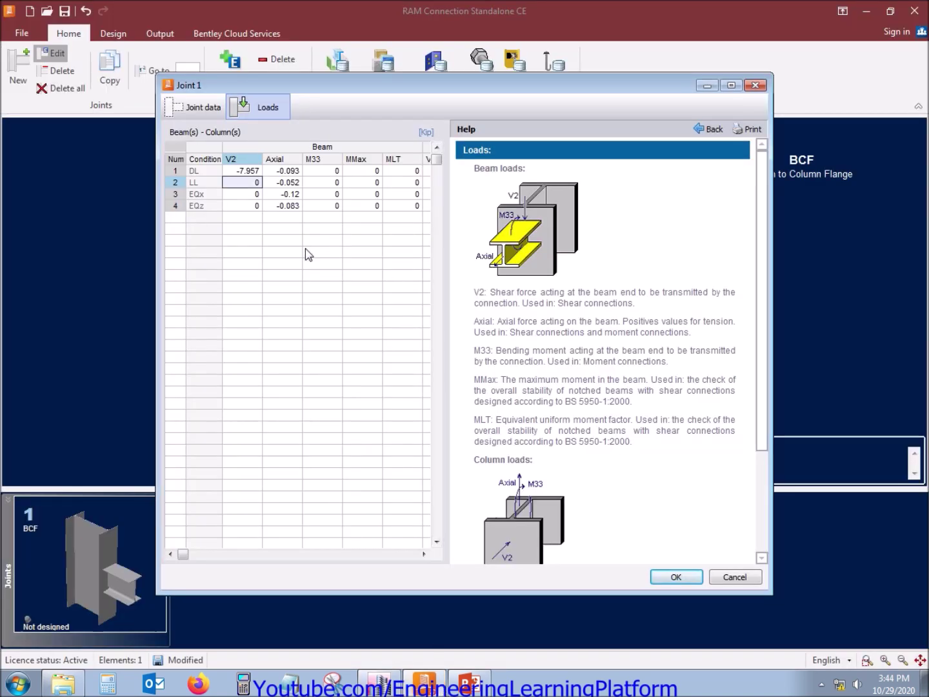
{"action": "type", "text": "-4.5"}
{"action": "key", "text": "Return"}
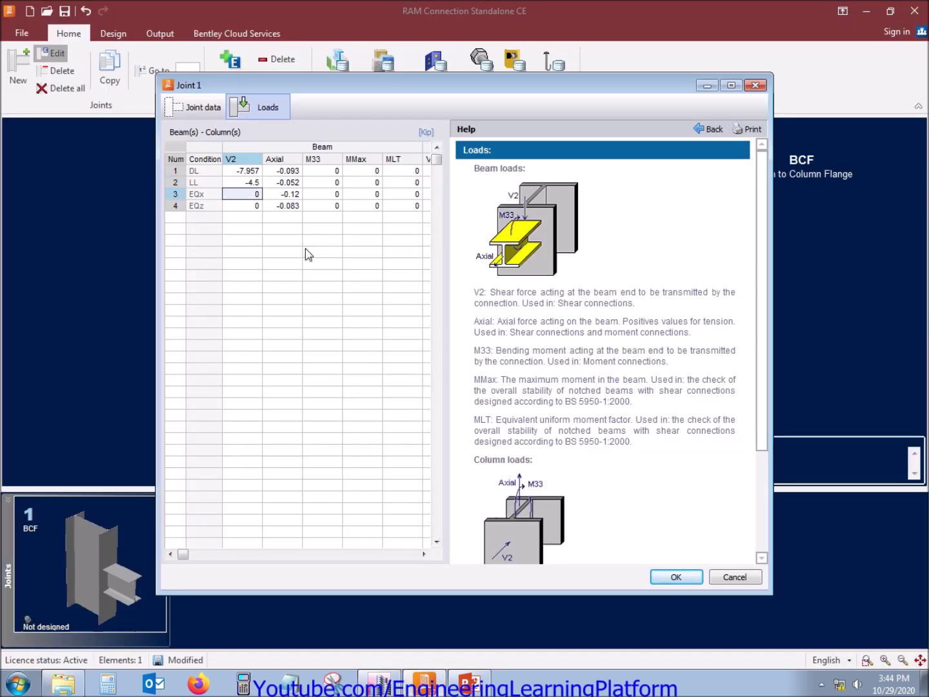
Step: Switch to ETABS and display the beams' Shear 2-2 diagrams for the EX and EY load cases
{"action": "key", "text": "alt+Tab"}
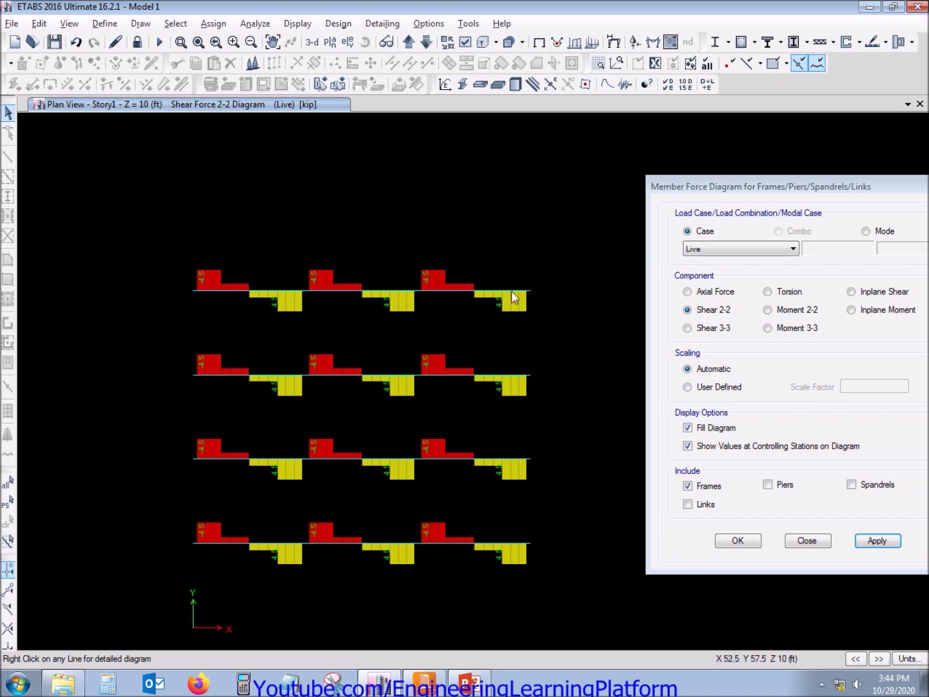
{"action": "left_click", "coordinate": [729, 249]}
{"action": "left_click", "coordinate": [711, 281]}
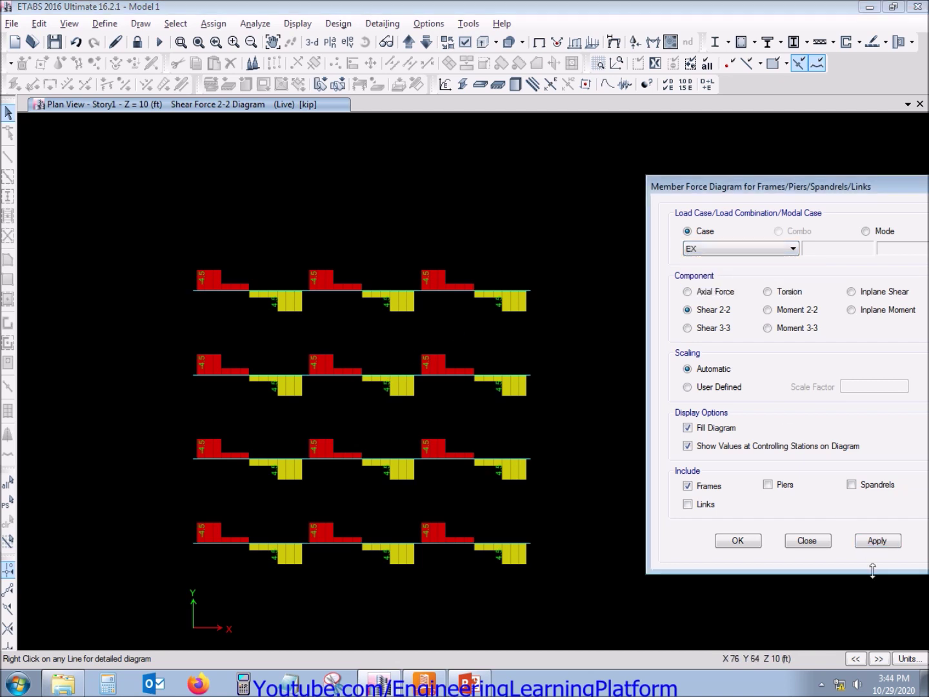
{"action": "left_click", "coordinate": [877, 541]}
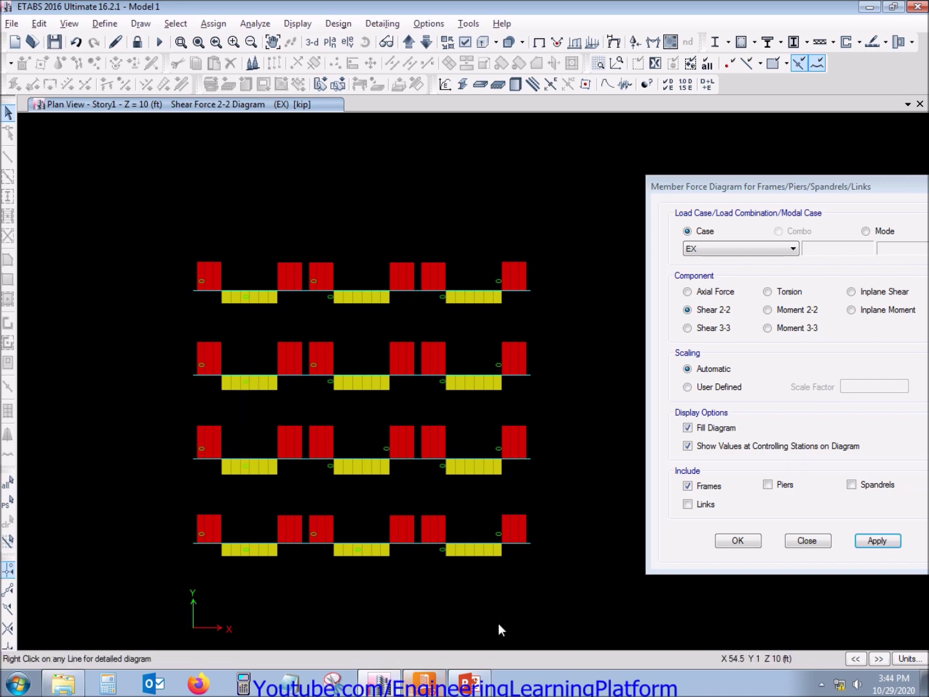
{"action": "left_click", "coordinate": [731, 250]}
{"action": "left_click", "coordinate": [698, 293]}
{"action": "left_click", "coordinate": [877, 542]}
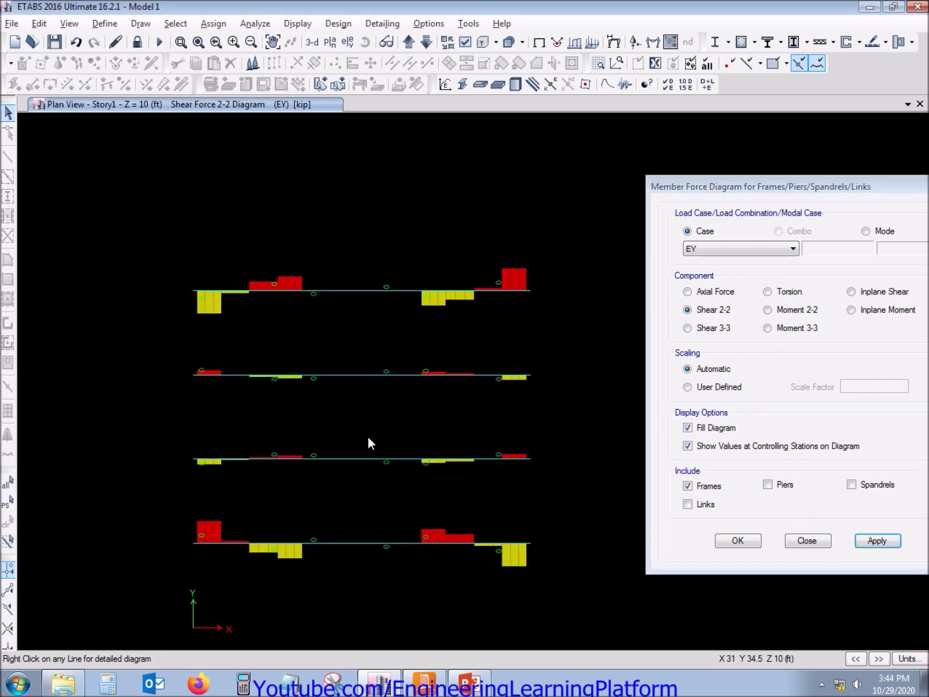
Step: Highlight the beam M33 loads in RAM Connection, and switch to ETABS to display the beams' Moment 3-3 diagrams for the Dead and Live cases
{"action": "left_click", "coordinate": [443, 684]}
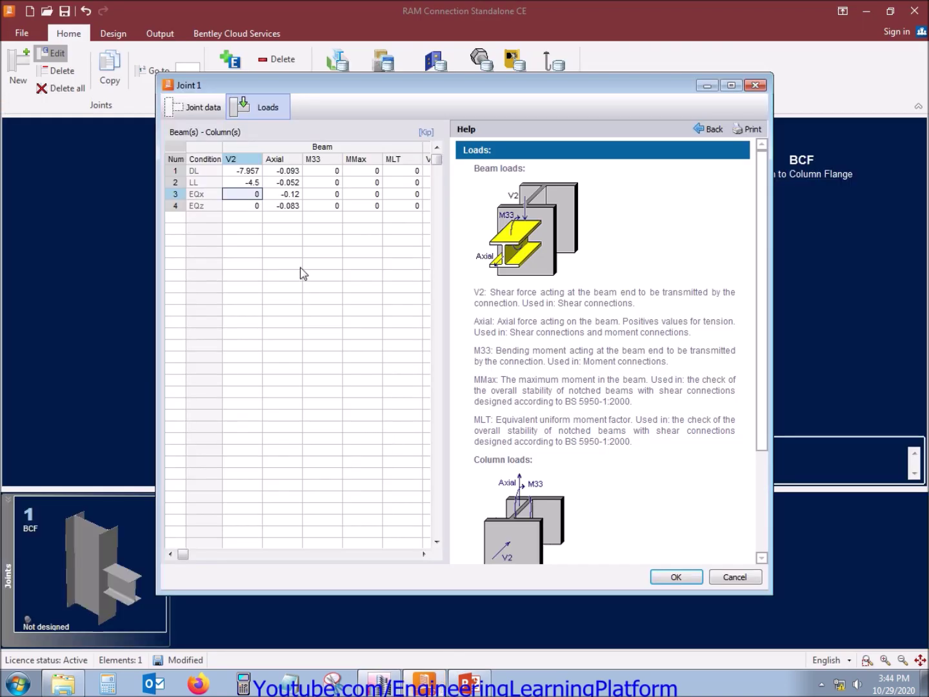
{"action": "left_click_drag", "start_coordinate": [331, 171], "coordinate": [336, 209]}
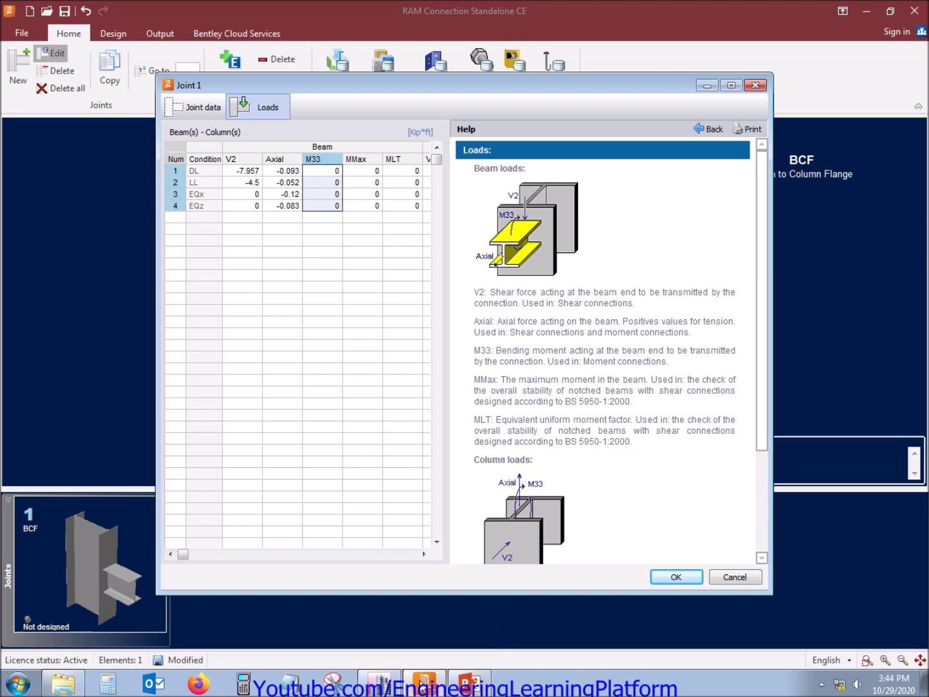
{"action": "key", "text": "alt+Tab"}
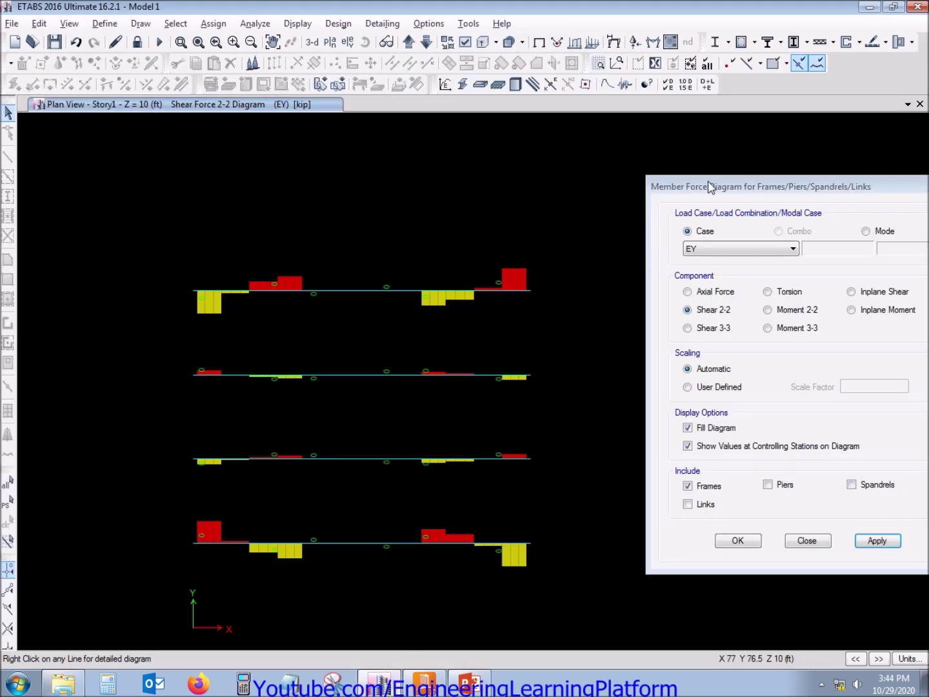
{"action": "left_click", "coordinate": [785, 329]}
{"action": "left_click", "coordinate": [877, 542]}
{"action": "left_click", "coordinate": [741, 248]}
{"action": "left_click", "coordinate": [729, 262]}
{"action": "left_click", "coordinate": [876, 541]}
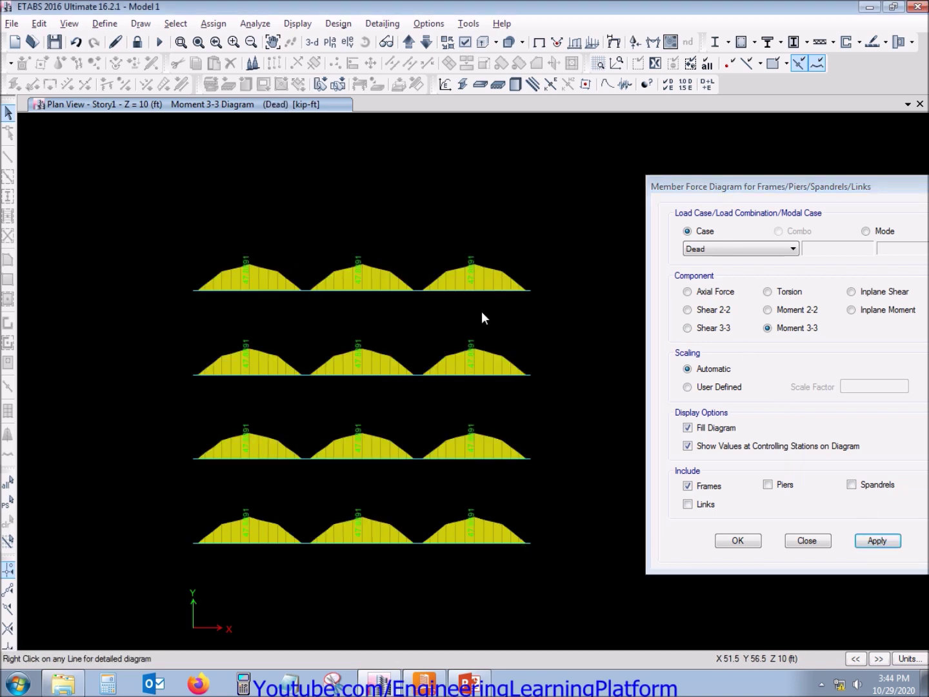
{"action": "left_click", "coordinate": [711, 249]}
{"action": "left_click", "coordinate": [723, 268]}
{"action": "left_click", "coordinate": [881, 547]}
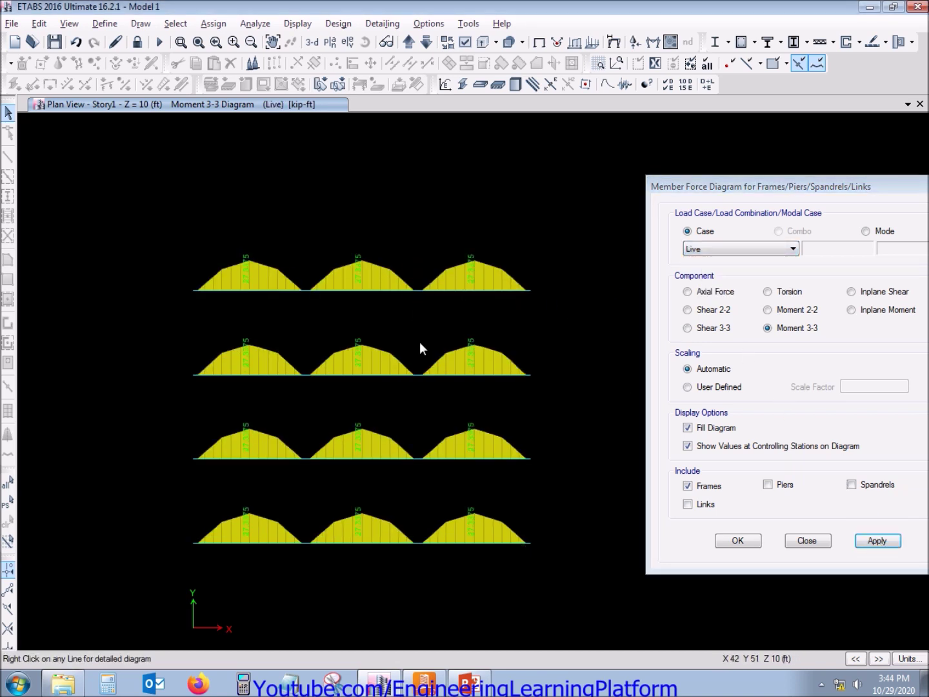
Step: Switch to RAM Connection, accept the loads of Joint 1 and start a new frame joint of type BCW
{"action": "key", "text": "alt+Tab"}
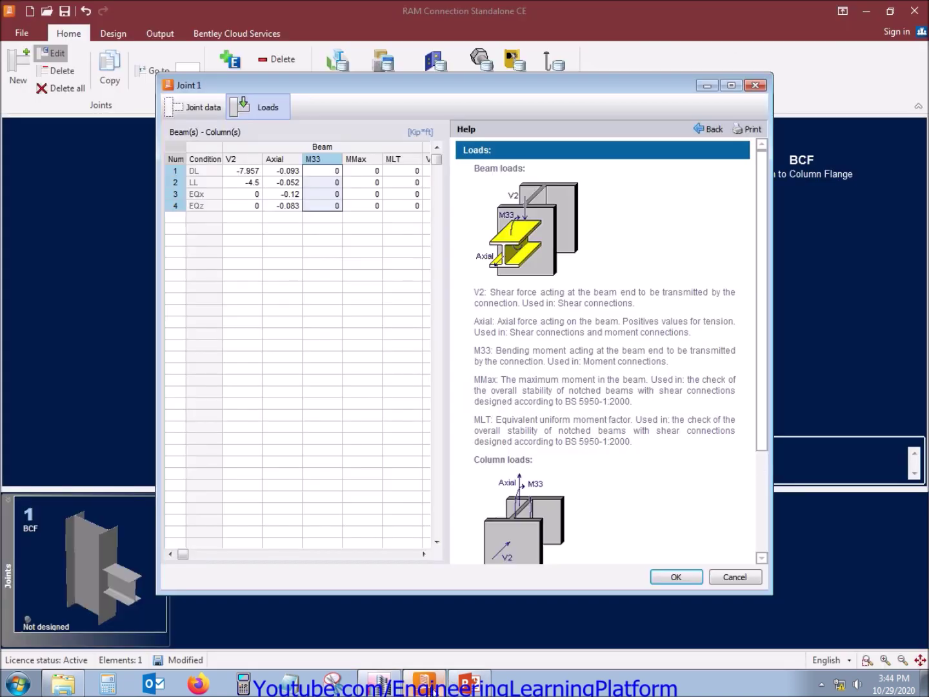
{"action": "left_click", "coordinate": [679, 579]}
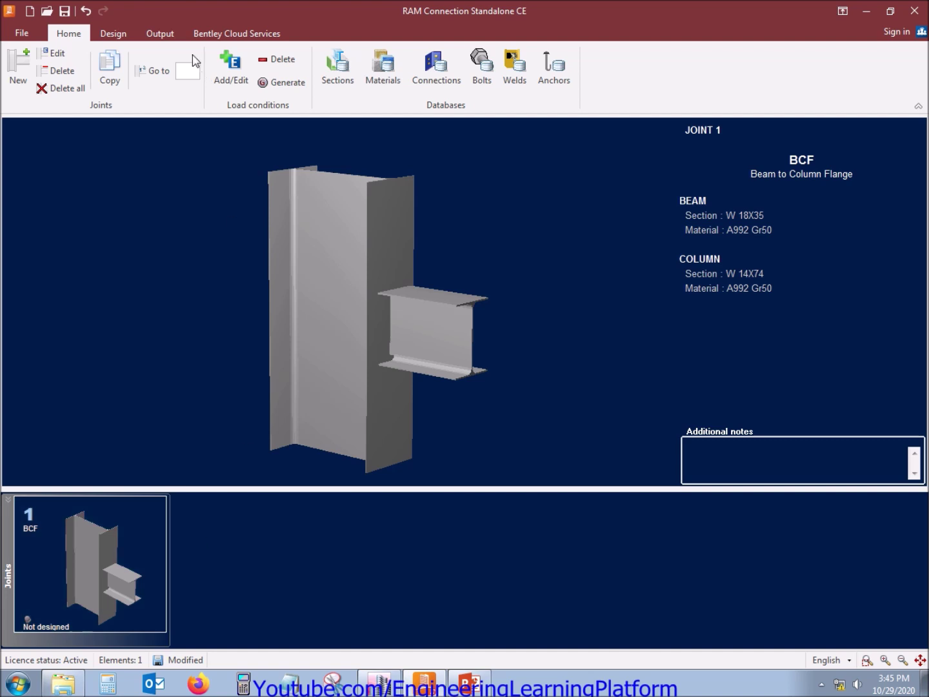
{"action": "left_click", "coordinate": [19, 69]}
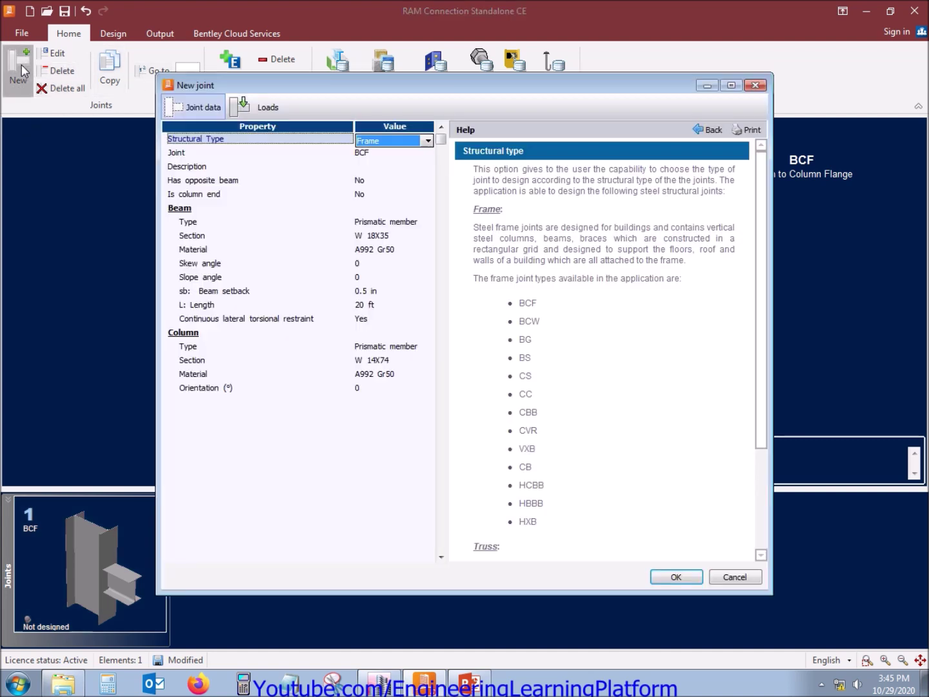
{"action": "left_click", "coordinate": [417, 153]}
{"action": "left_click", "coordinate": [427, 154]}
{"action": "left_click", "coordinate": [379, 178]}
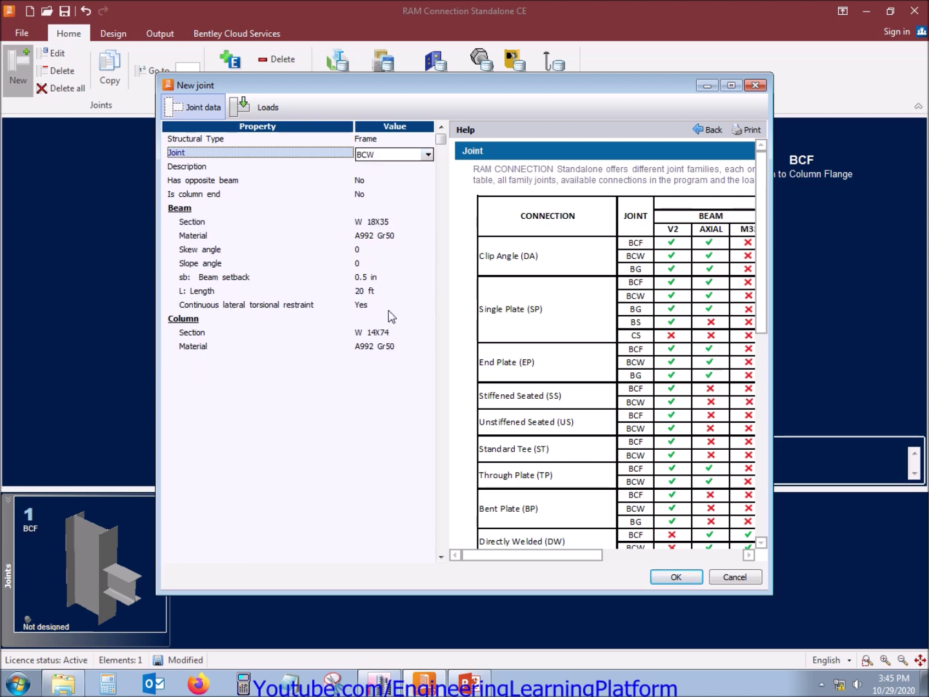
{"action": "left_click", "coordinate": [383, 294]}
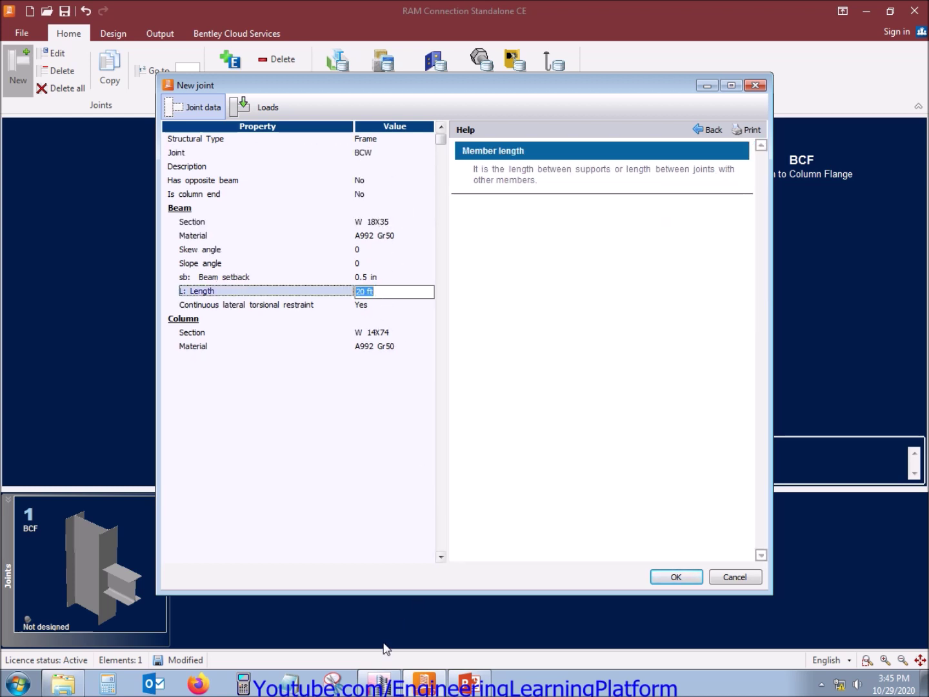
Step: Switch to ETABS, close the member force settings, and show all objects of the Story1 plan in the undeformed shape
{"action": "left_click", "coordinate": [367, 685]}
{"action": "left_click", "coordinate": [820, 540]}
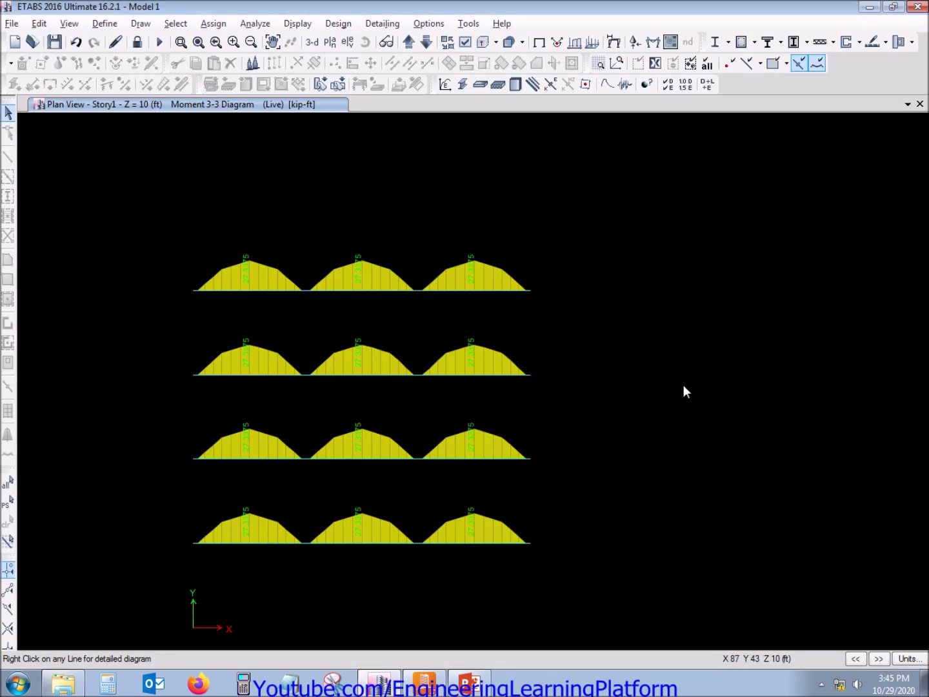
{"action": "right_click", "coordinate": [685, 389]}
{"action": "left_click", "coordinate": [750, 484]}
{"action": "mouse_move", "coordinate": [510, 390]}
{"action": "middle_click_drag", "start_coordinate": [511, 390], "coordinate": [639, 354]}
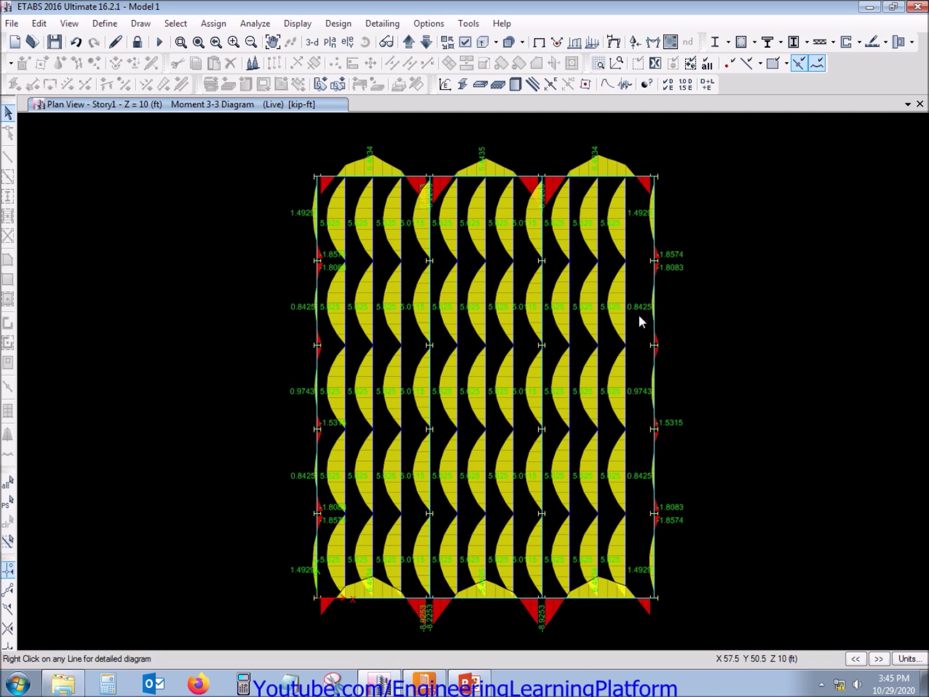
{"action": "left_click", "coordinate": [508, 42]}
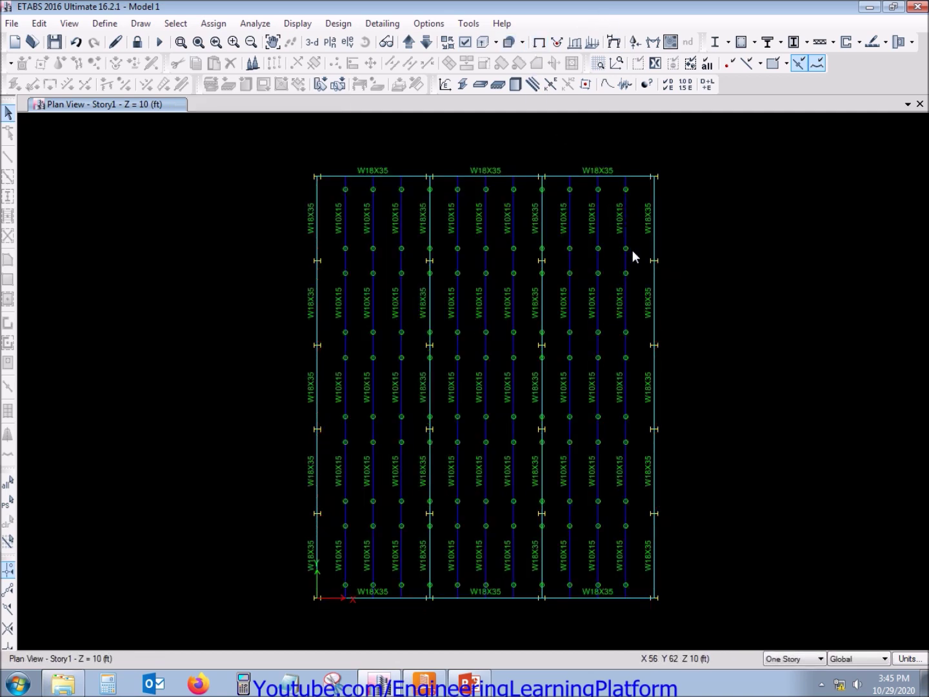
Step: Select the W10X12 and W10X15 frames by section property and hide them from the plan view
{"action": "left_click", "coordinate": [184, 24]}
{"action": "mouse_move", "coordinate": [199, 40]}
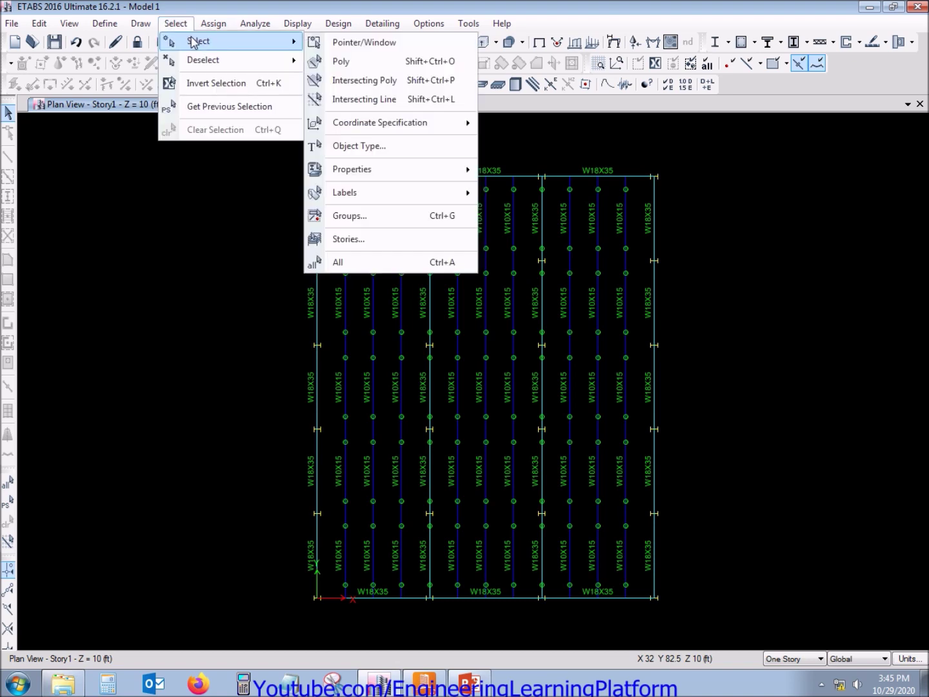
{"action": "mouse_move", "coordinate": [460, 174]}
{"action": "left_click", "coordinate": [535, 193]}
{"action": "type", "text": "w10"}
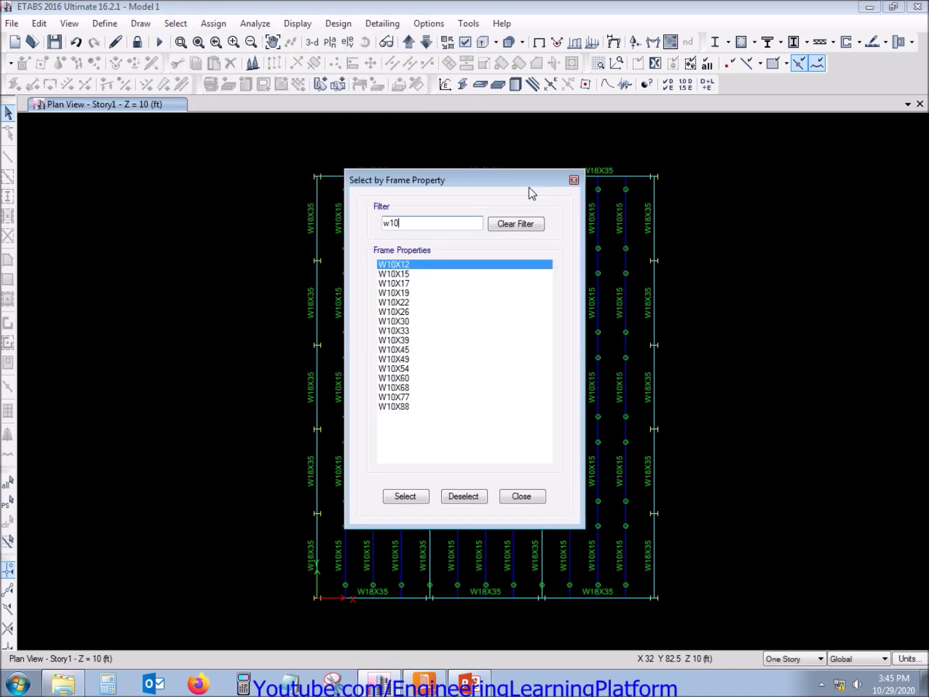
{"action": "left_click", "coordinate": [454, 273], "text": "ctrl"}
{"action": "left_click", "coordinate": [405, 496]}
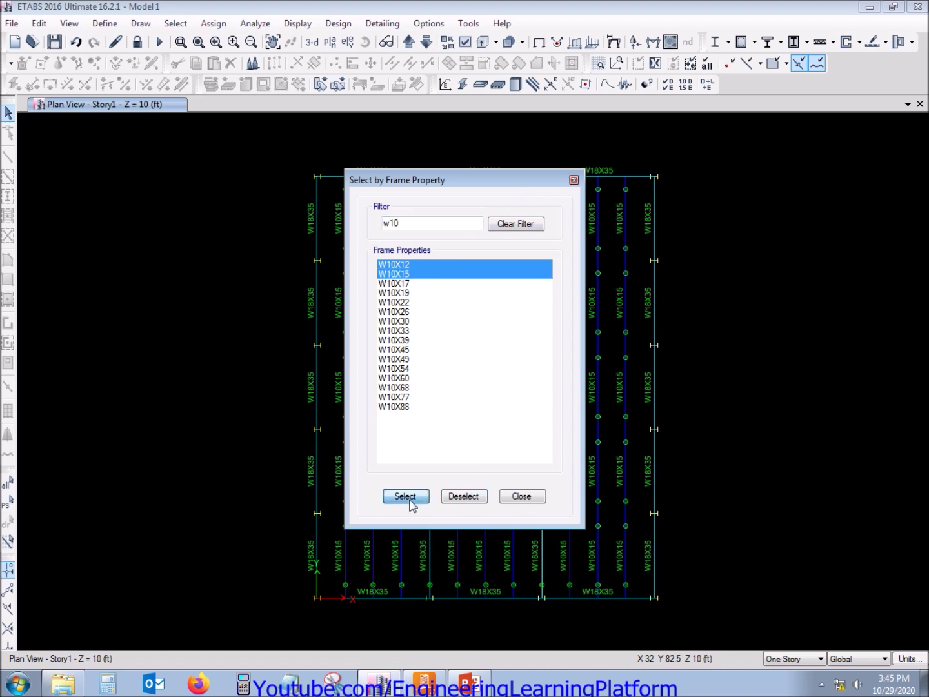
{"action": "right_click", "coordinate": [761, 361]}
{"action": "left_click", "coordinate": [800, 474]}
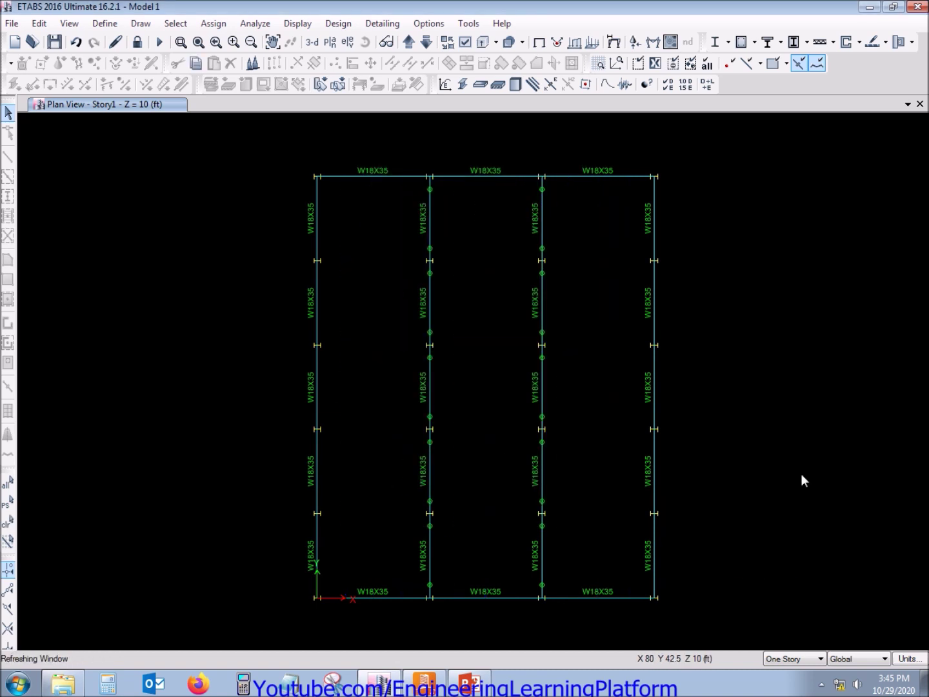
Step: Select the perimeter W18X35 beams on all four sides of the plan and hide them from the view
{"action": "left_click_drag", "start_coordinate": [268, 141], "coordinate": [687, 194]}
{"action": "left_click_drag", "start_coordinate": [622, 149], "coordinate": [722, 617]}
{"action": "left_click_drag", "start_coordinate": [281, 581], "coordinate": [684, 618]}
{"action": "left_click_drag", "start_coordinate": [269, 149], "coordinate": [357, 628]}
{"action": "right_click", "coordinate": [137, 395]}
{"action": "left_click", "coordinate": [229, 513]}
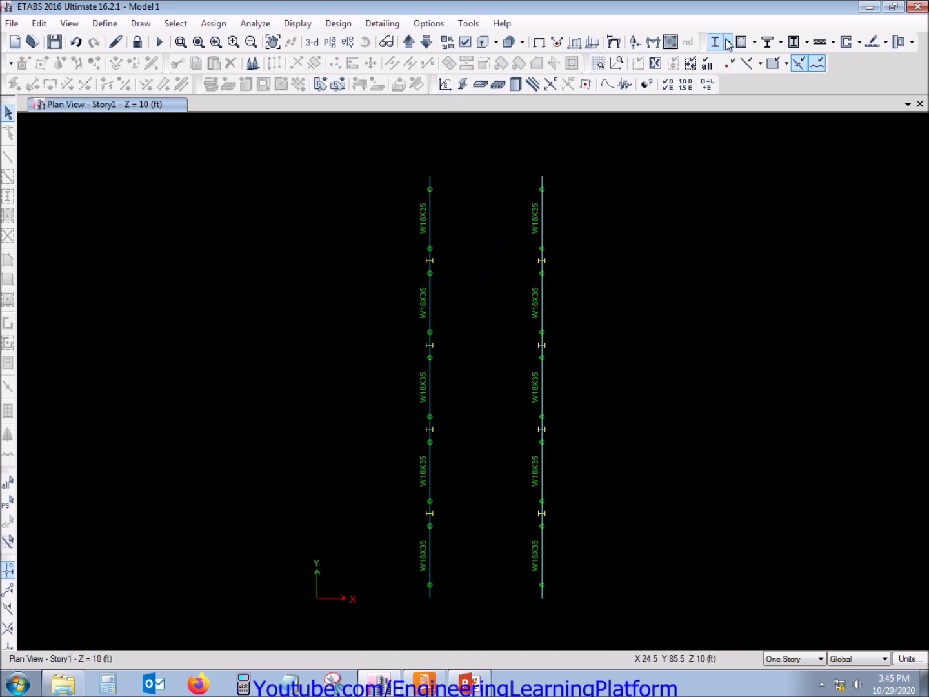
Step: Display the Moment 3-3 diagram of the two interior beam lines for the Dead load case
{"action": "left_click", "coordinate": [668, 46]}
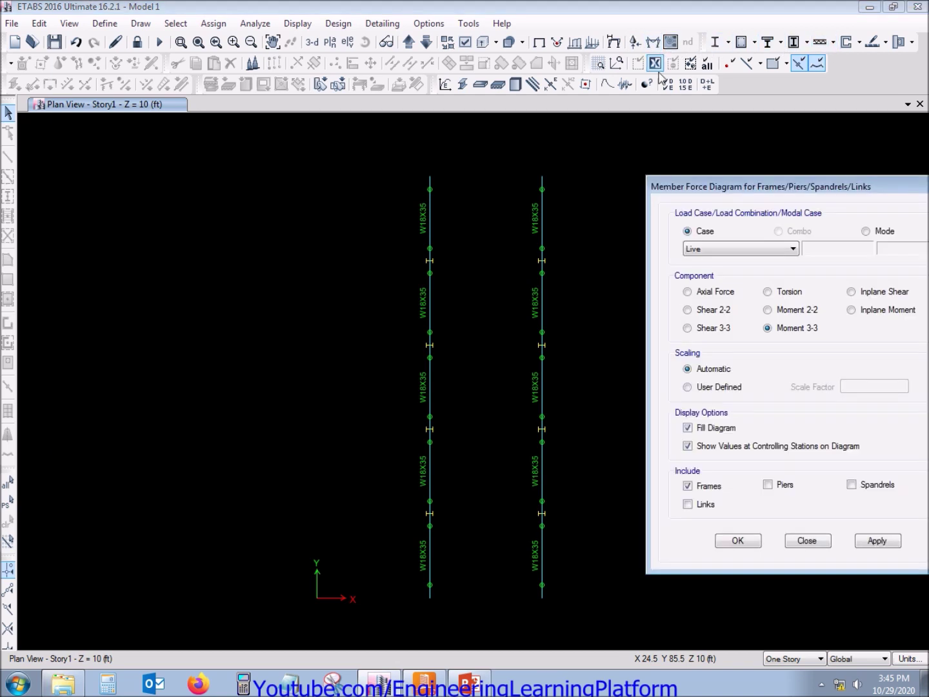
{"action": "left_click", "coordinate": [710, 250]}
{"action": "left_click", "coordinate": [713, 261]}
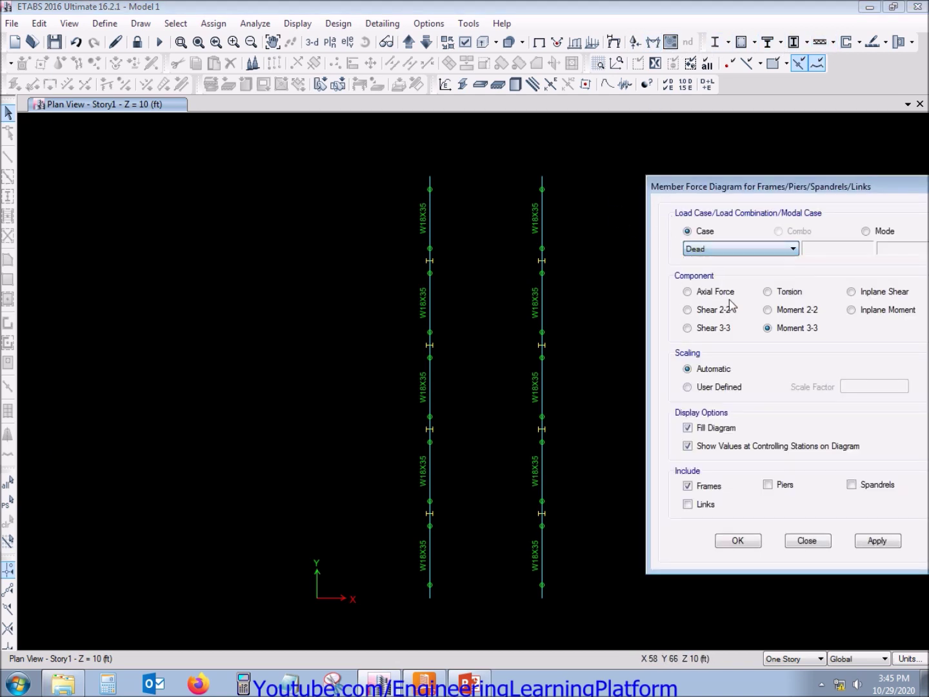
{"action": "left_click", "coordinate": [874, 541]}
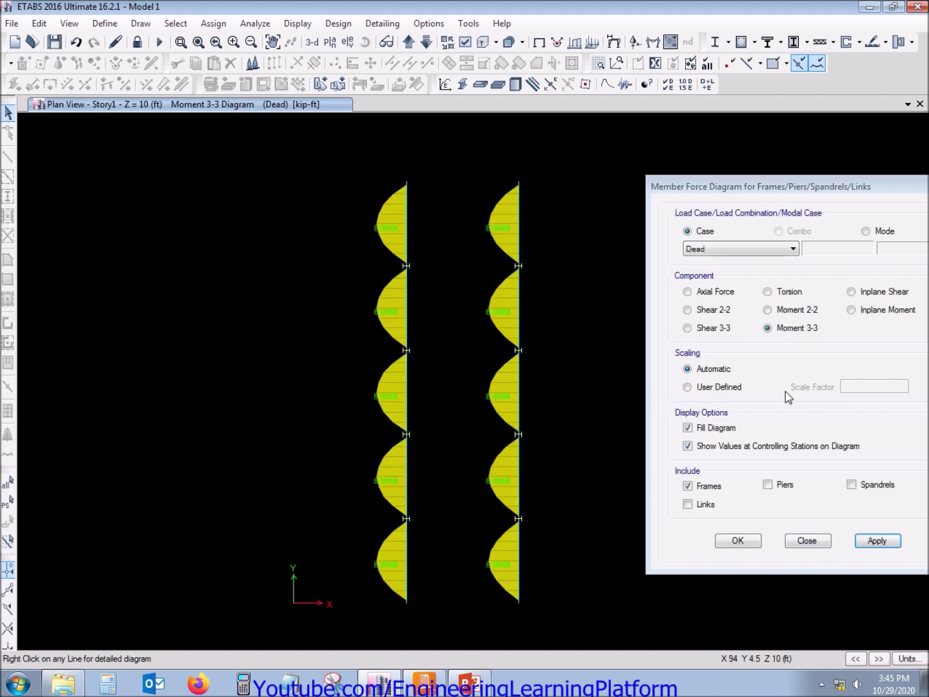
Step: Look up an interior W18X35 beam's length in ETABS, set the new BCW joint's beam length to 15 ft in RAM Connection and accept the joint
{"action": "left_click", "coordinate": [539, 42]}
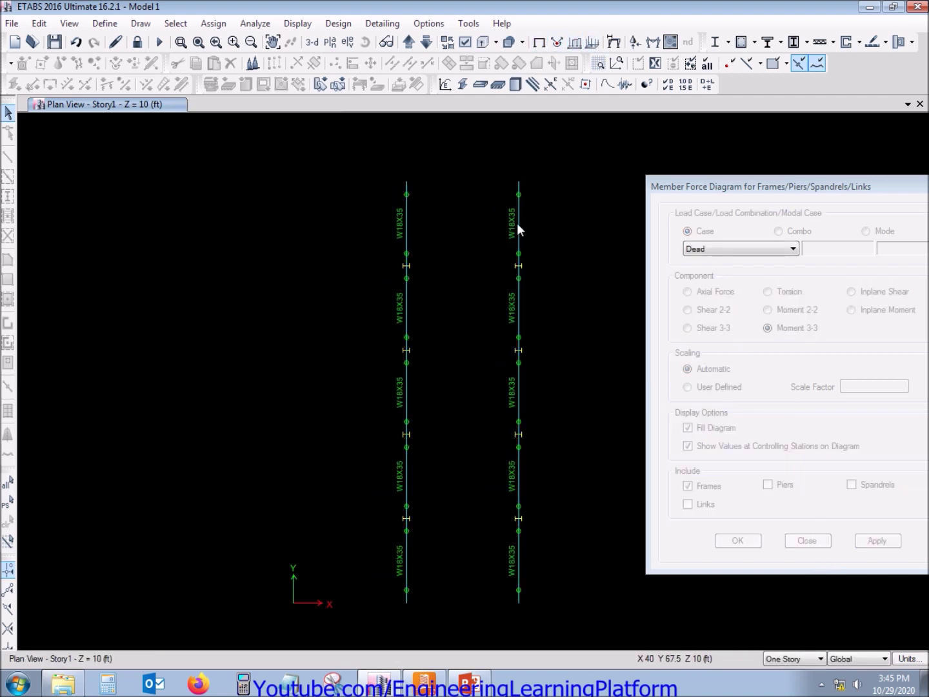
{"action": "right_click", "coordinate": [517, 223]}
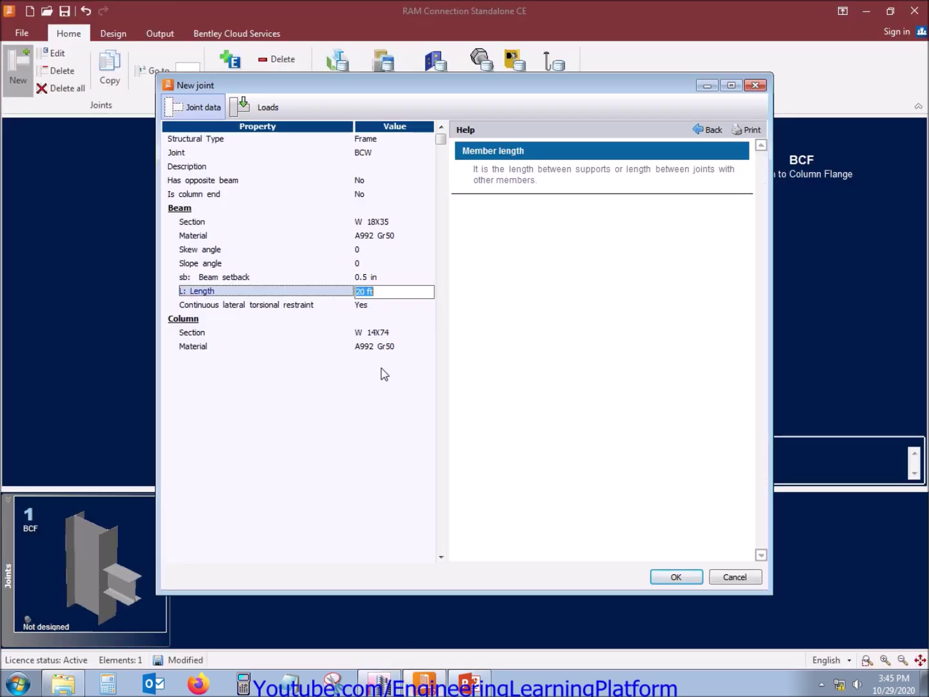
{"action": "type", "text": "15"}
{"action": "left_click", "coordinate": [397, 333]}
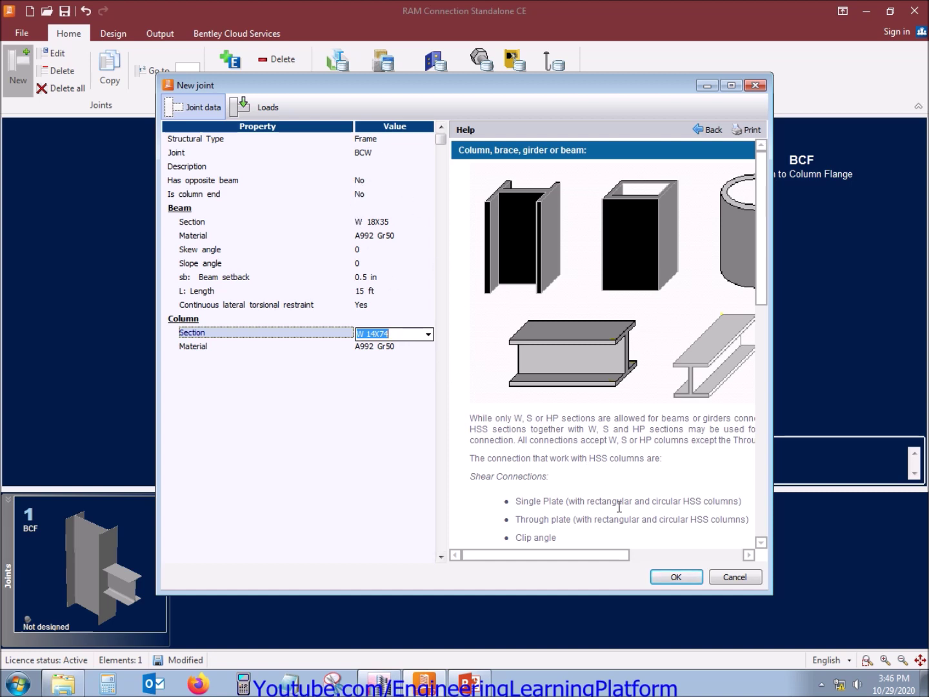
{"action": "left_click", "coordinate": [678, 578]}
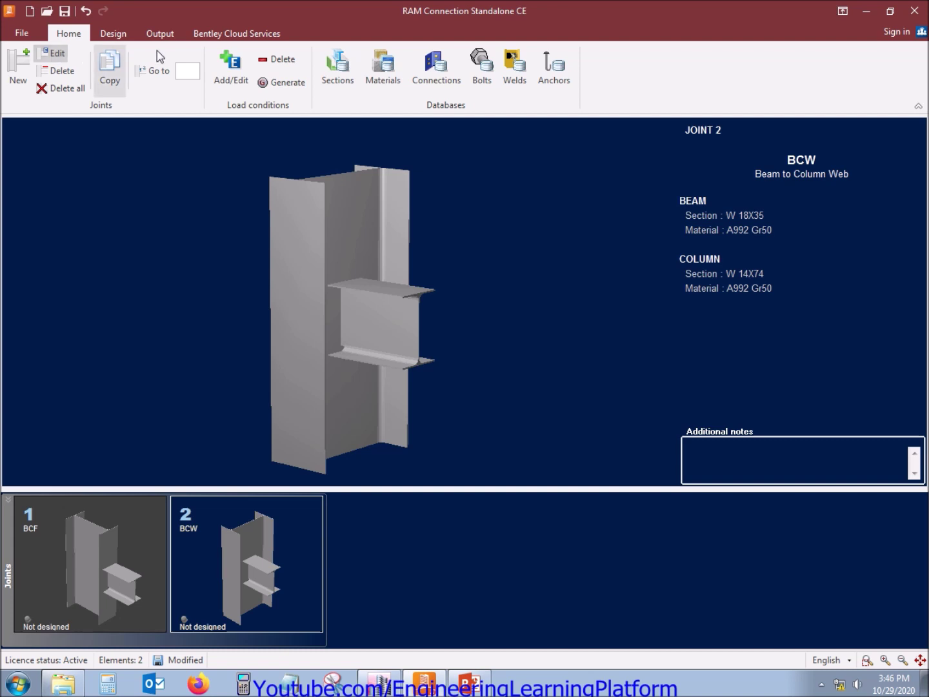
Step: Review the defined load cases and design combinations and close the list without changes
{"action": "left_click", "coordinate": [231, 64]}
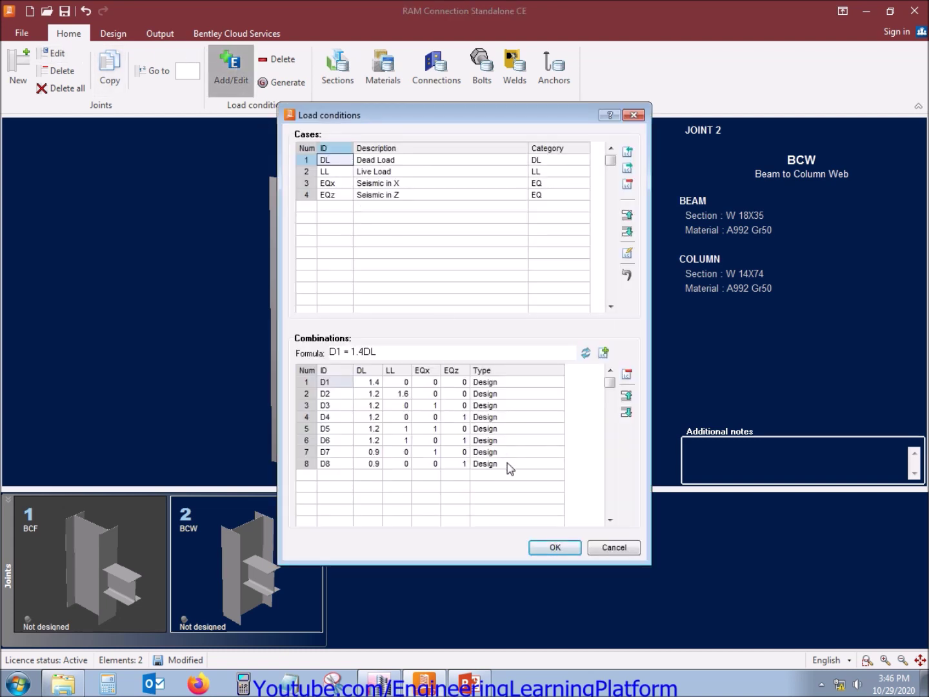
{"action": "left_click", "coordinate": [566, 551]}
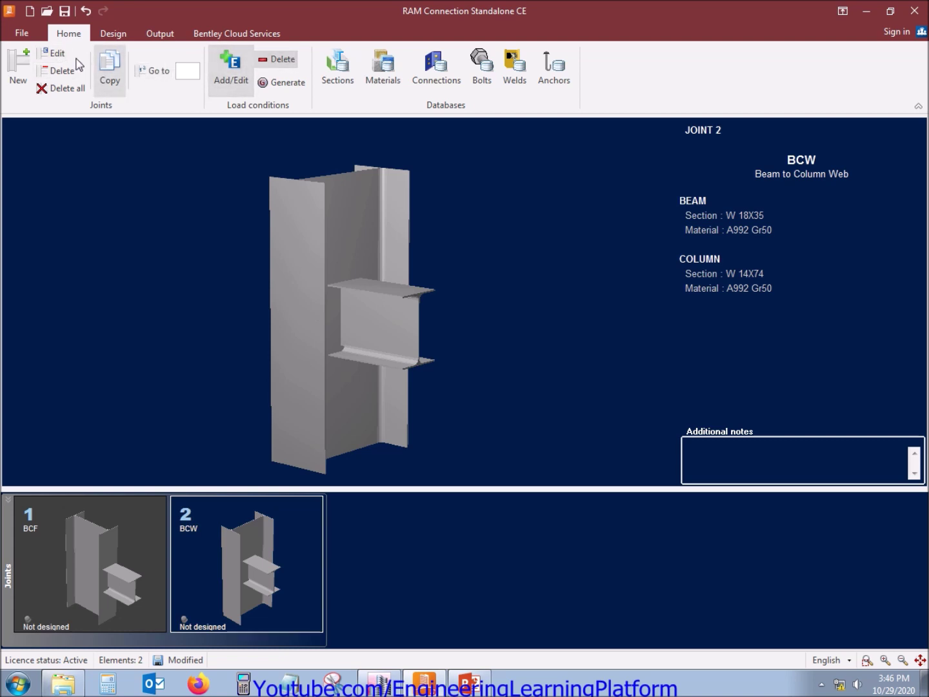
Step: Open the load table of Joint 2 for editing at the beam Axial value of the DL condition
{"action": "left_click", "coordinate": [51, 55]}
{"action": "left_click", "coordinate": [271, 106]}
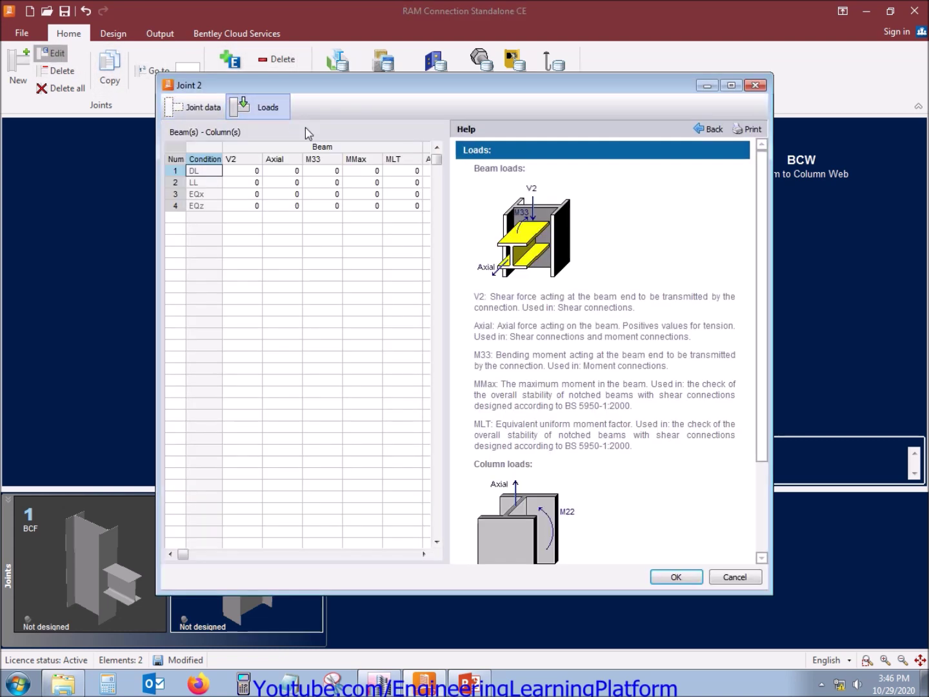
{"action": "left_click", "coordinate": [288, 175]}
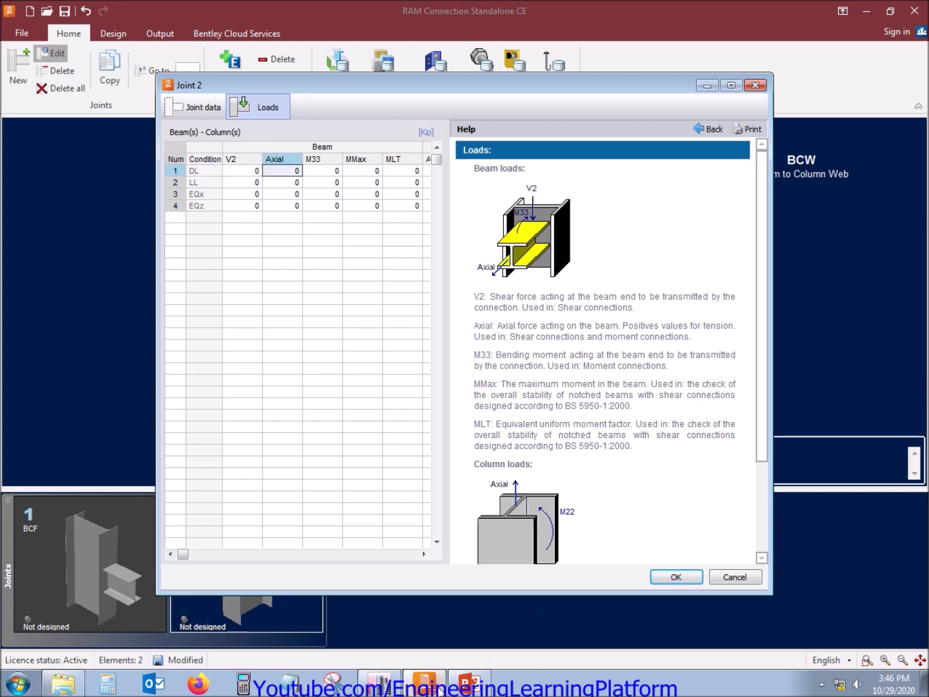
Step: Display the Dead case Axial Force diagram in ETABS and enter -0.017 kip as Joint 2's DL beam Axial load in RAM Connection
{"action": "left_click", "coordinate": [386, 685]}
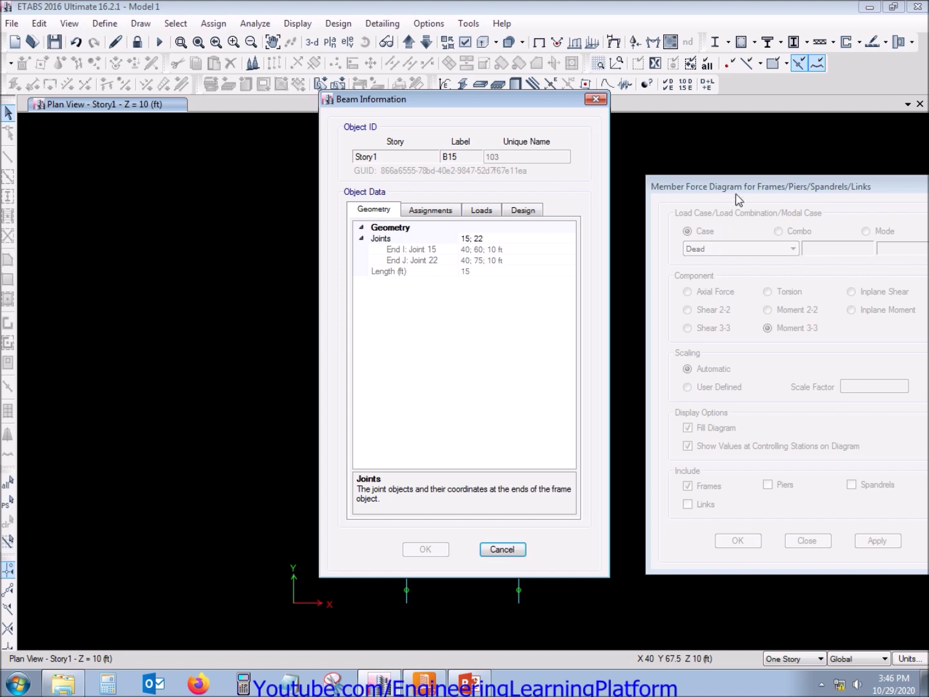
{"action": "left_click", "coordinate": [520, 548]}
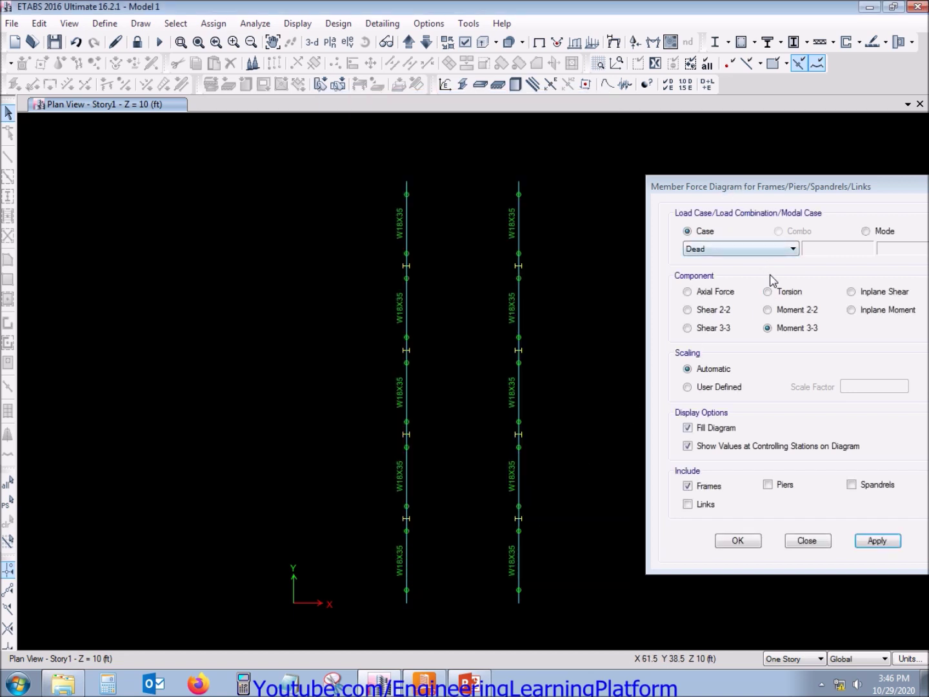
{"action": "left_click", "coordinate": [722, 289]}
{"action": "left_click", "coordinate": [885, 546]}
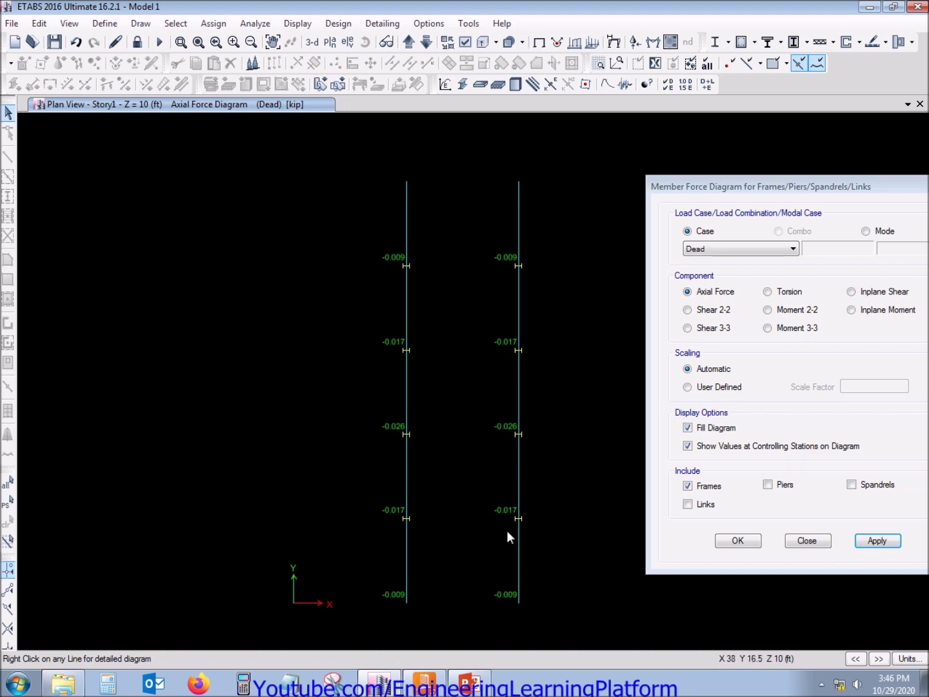
{"action": "left_click", "coordinate": [424, 682]}
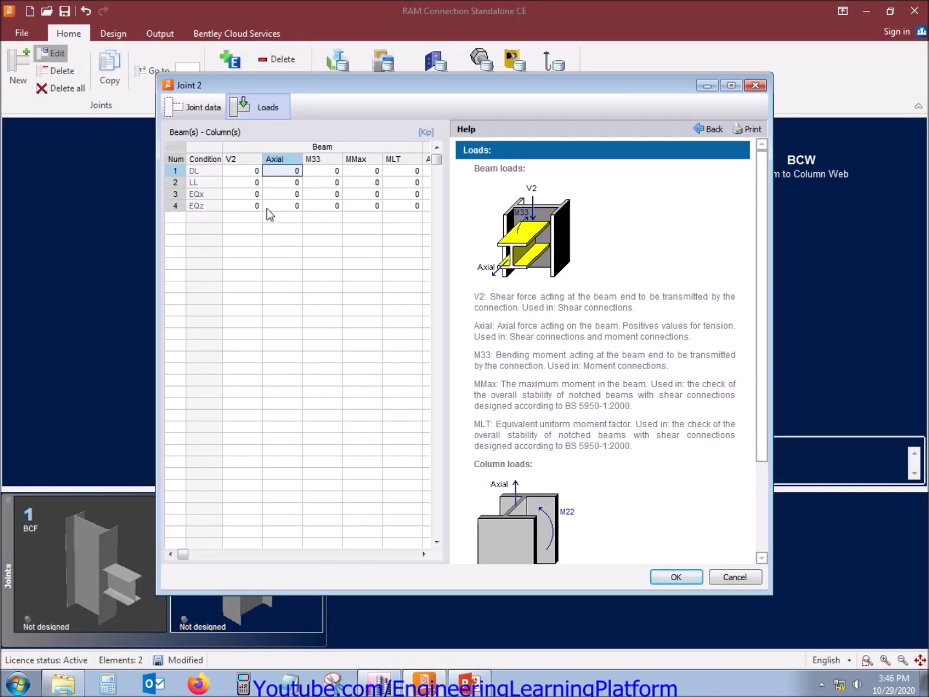
{"action": "type", "text": "-0.017"}
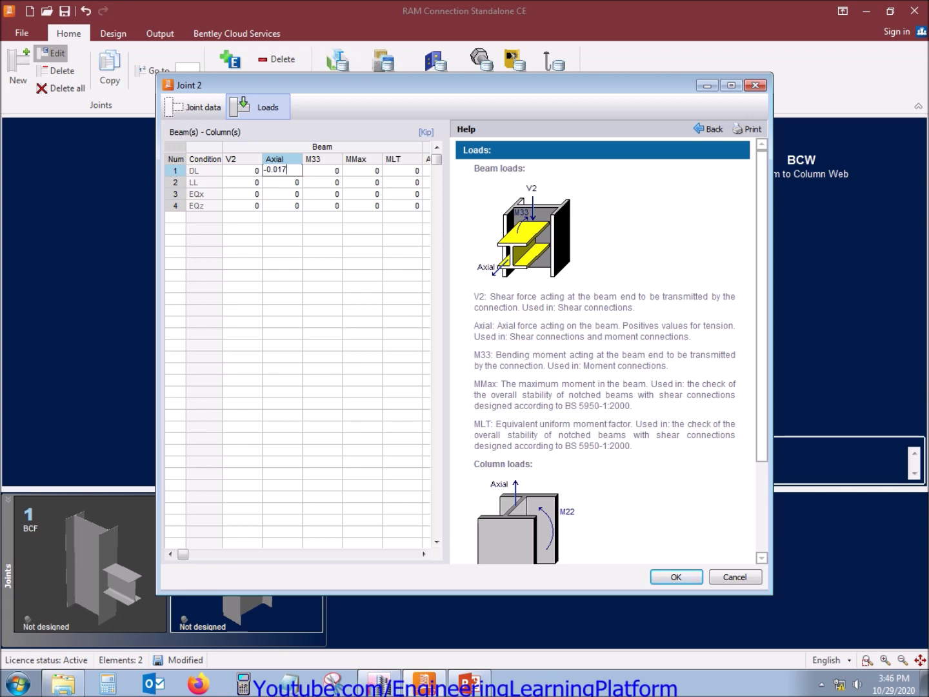
{"action": "left_click", "coordinate": [271, 180]}
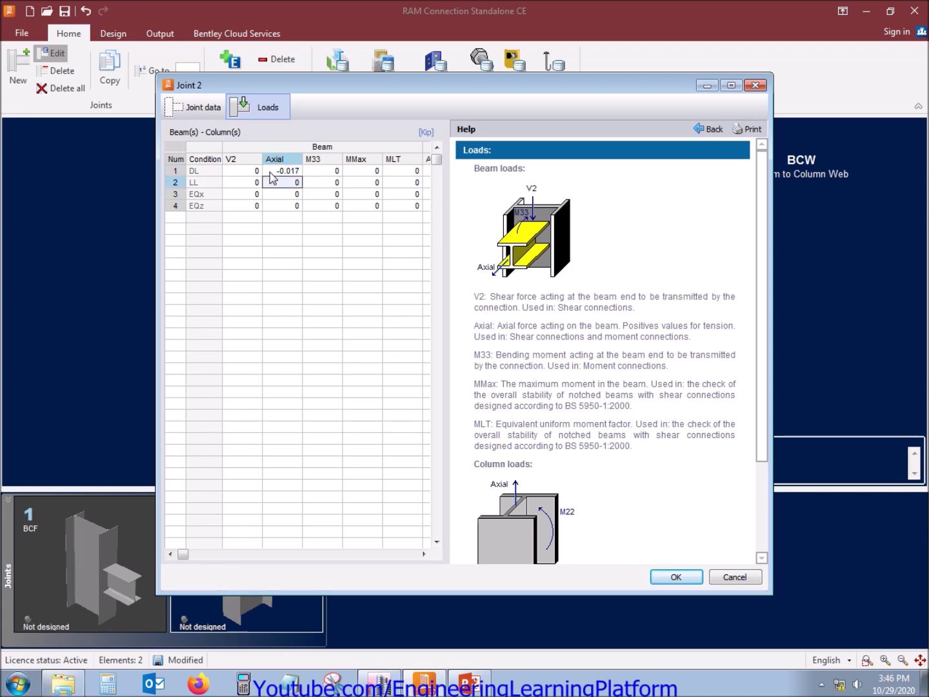
Step: Display the Live case Axial Force diagram in ETABS and enter -0.009 kip as Joint 2's LL beam Axial load in RAM Connection
{"action": "key", "text": "alt+Tab"}
{"action": "left_click", "coordinate": [702, 252]}
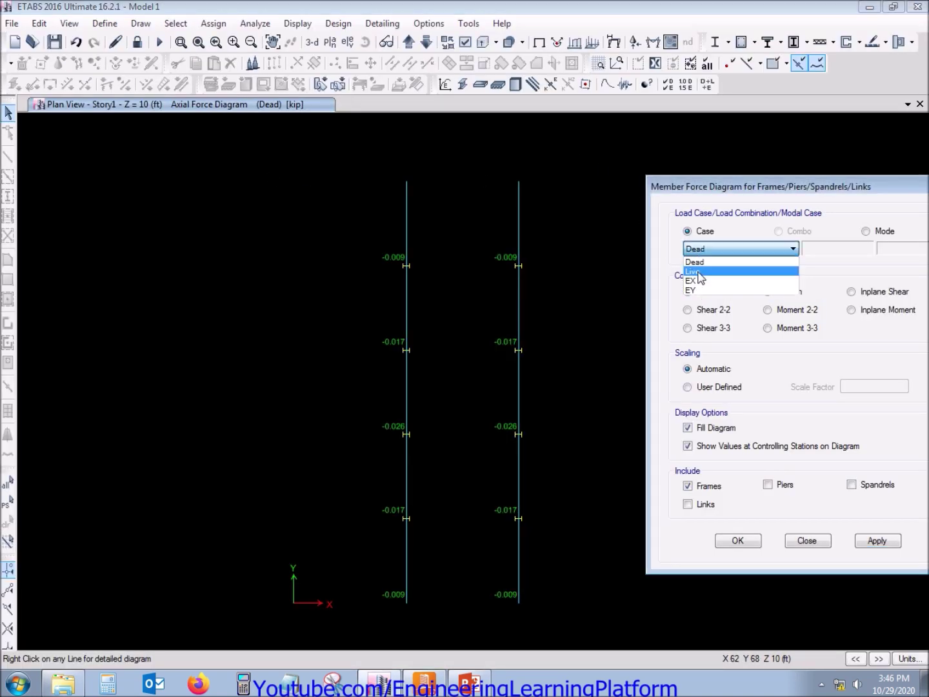
{"action": "left_click", "coordinate": [701, 271]}
{"action": "left_click", "coordinate": [885, 539]}
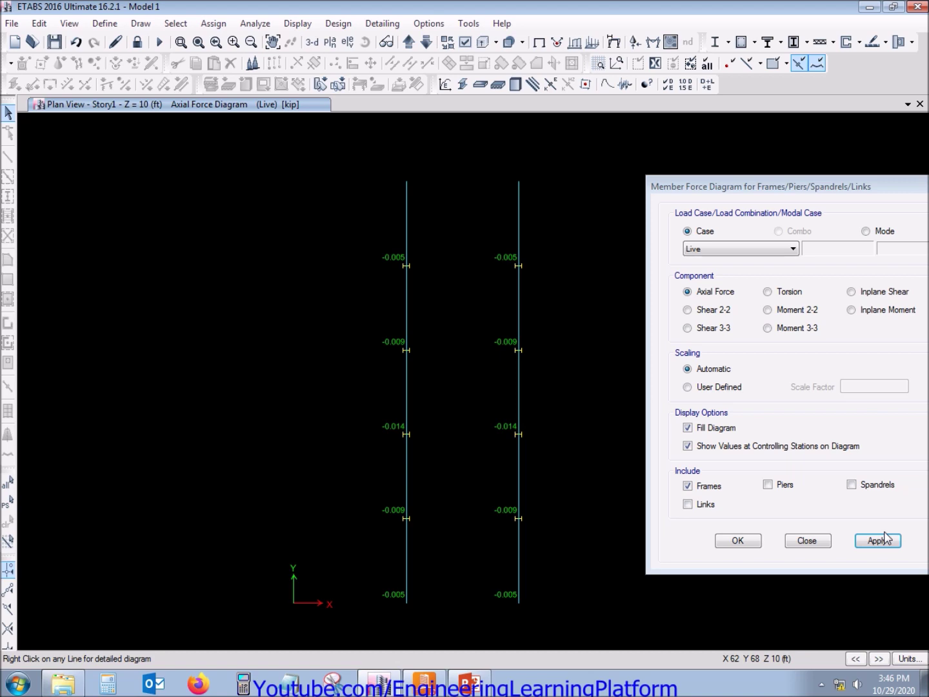
{"action": "key", "text": "alt+Tab"}
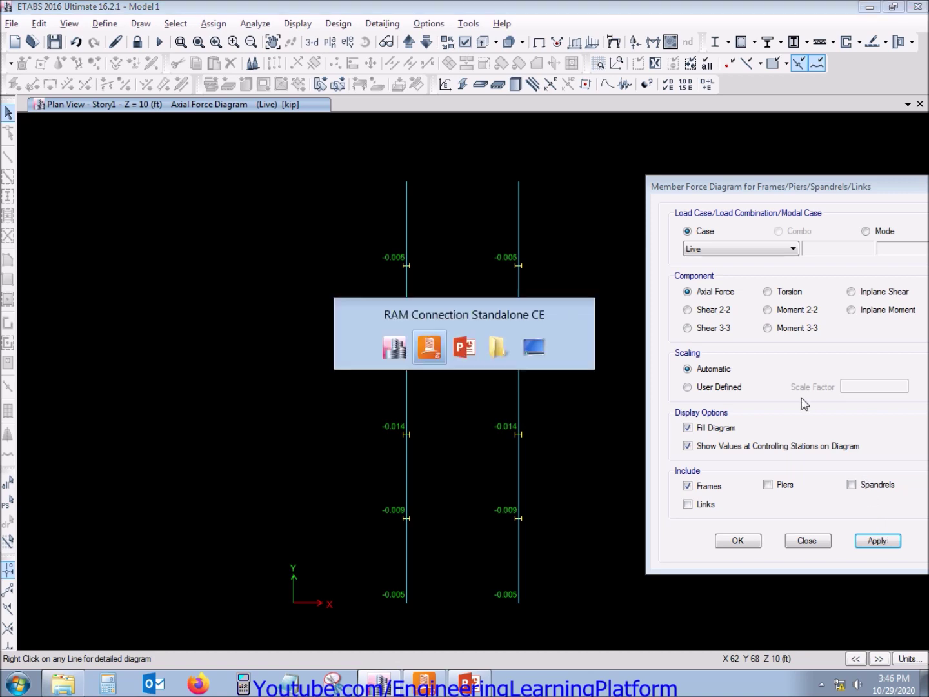
{"action": "type", "text": "-0.009"}
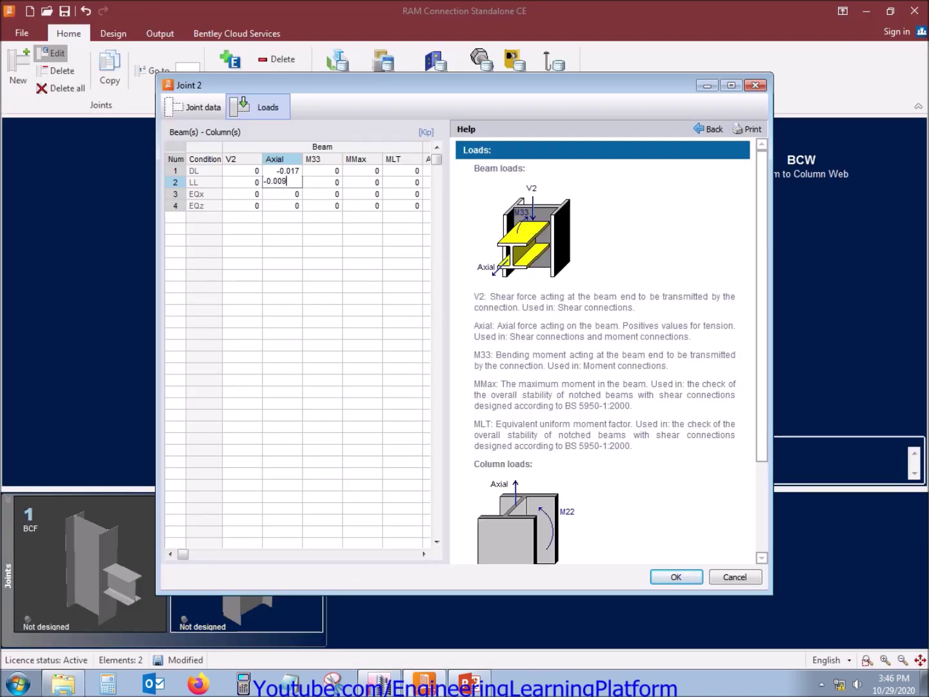
{"action": "key", "text": "Return"}
Step: Display the EX case Axial Force diagram in ETABS and enter -0.113 kip as Joint 2's EQx beam Axial load in RAM Connection
{"action": "key", "text": "alt+Tab"}
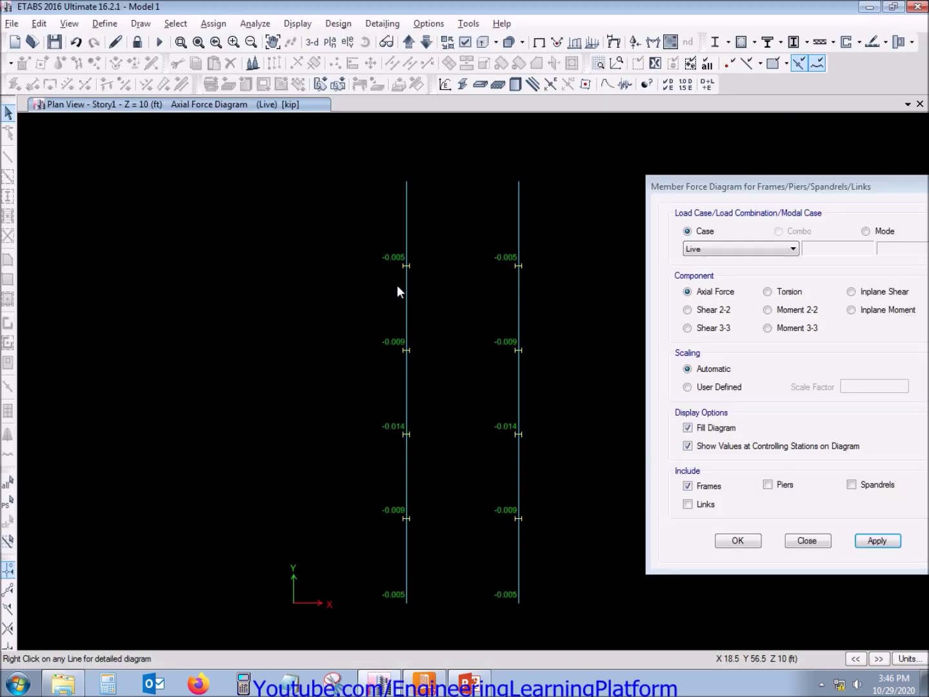
{"action": "left_click", "coordinate": [742, 249]}
{"action": "left_click", "coordinate": [742, 259]}
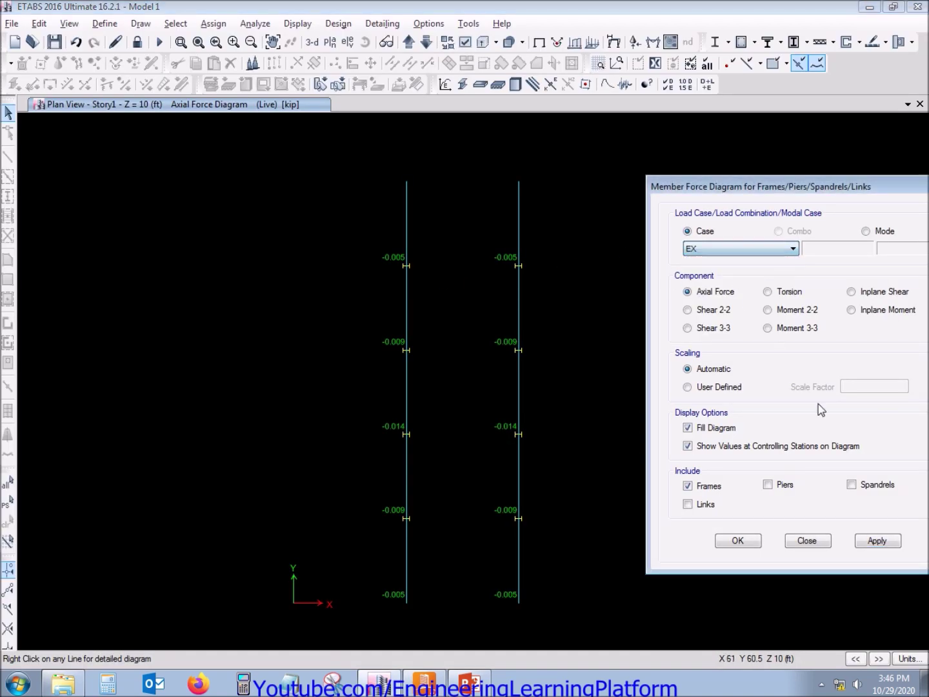
{"action": "left_click", "coordinate": [875, 542]}
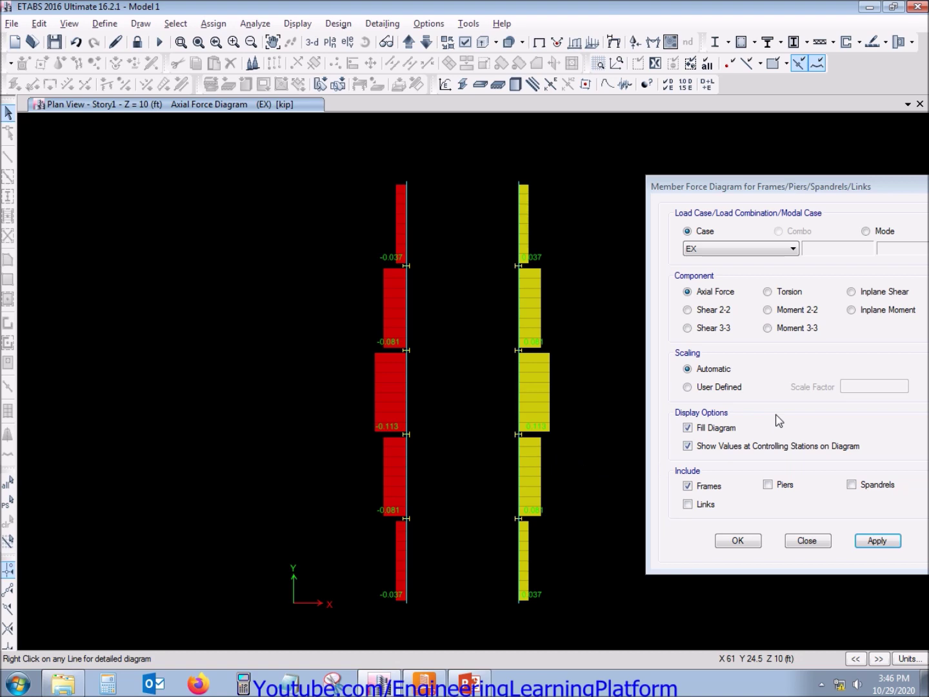
{"action": "key", "text": "alt+Tab"}
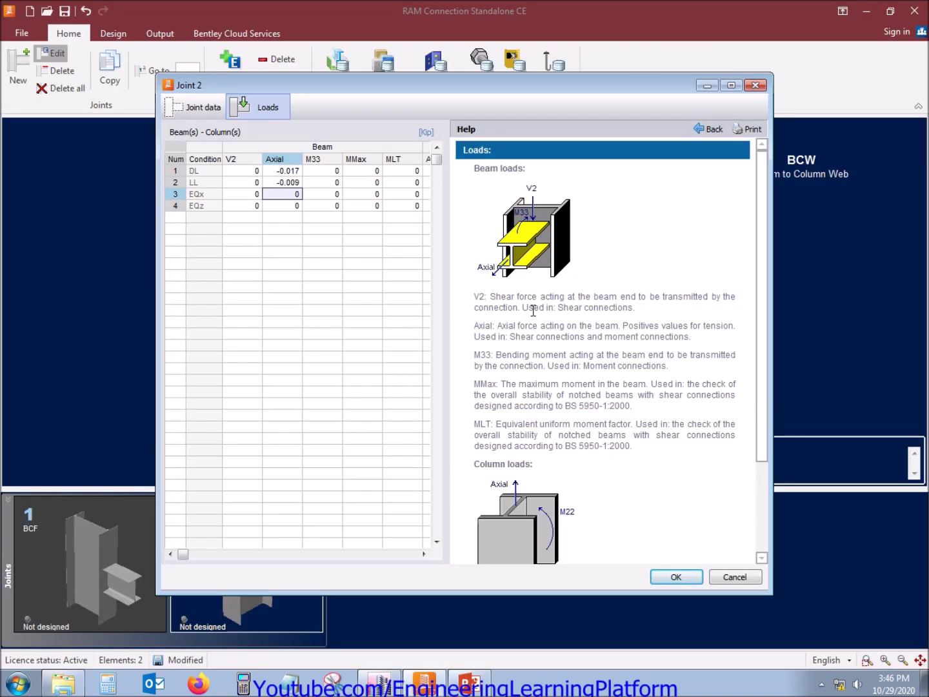
{"action": "type", "text": "-0.113"}
{"action": "key", "text": "Return"}
Step: Display the EY case Axial Force diagram in ETABS and enter 0.037 kip as Joint 2's EQz beam Axial load in RAM Connection
{"action": "key", "text": "alt+Tab"}
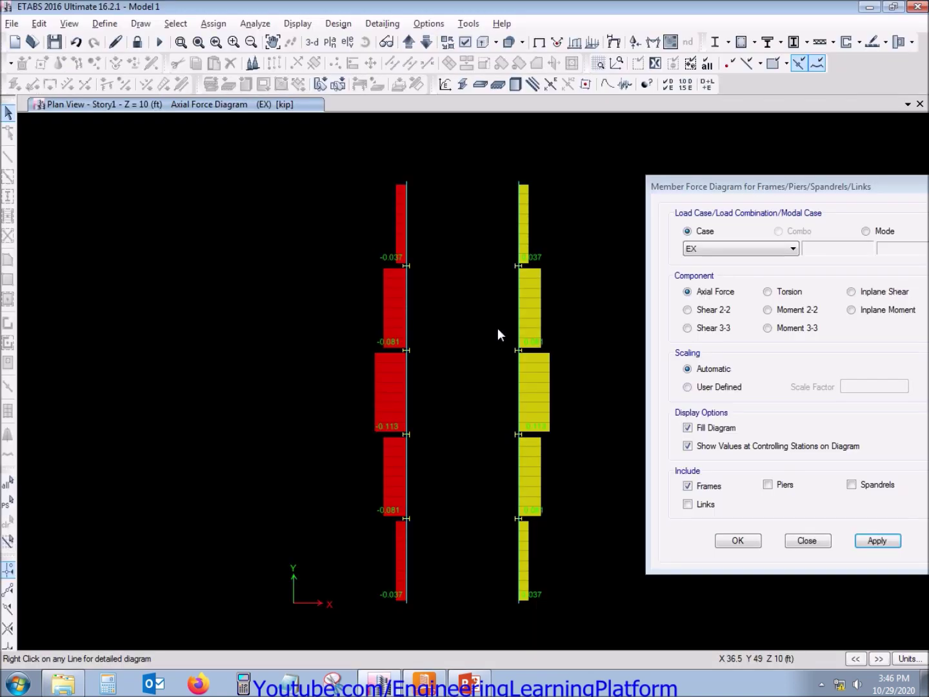
{"action": "left_click", "coordinate": [764, 244]}
{"action": "left_click", "coordinate": [735, 294]}
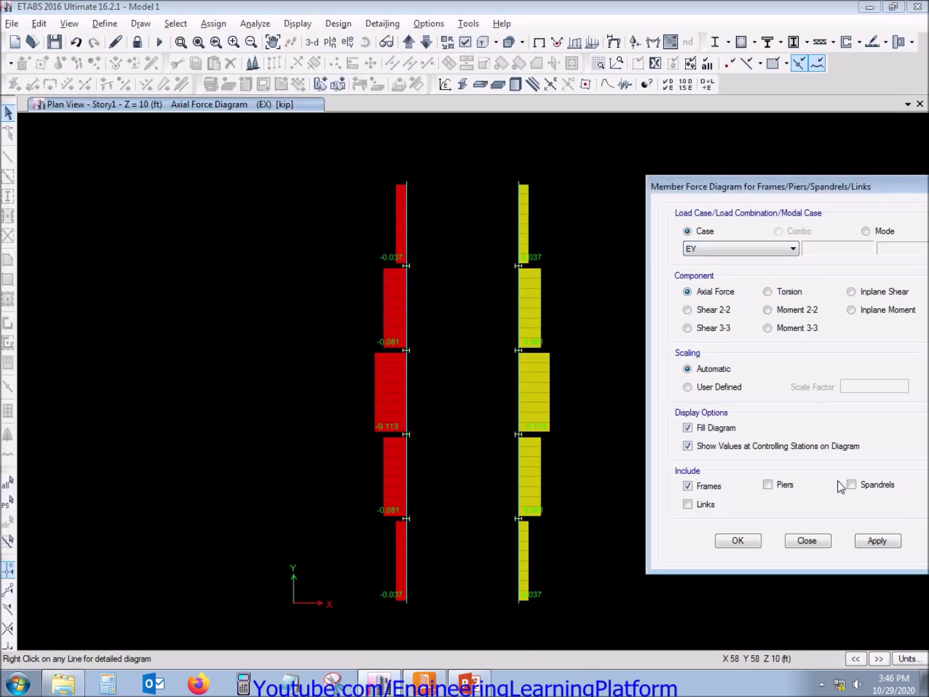
{"action": "left_click", "coordinate": [876, 542]}
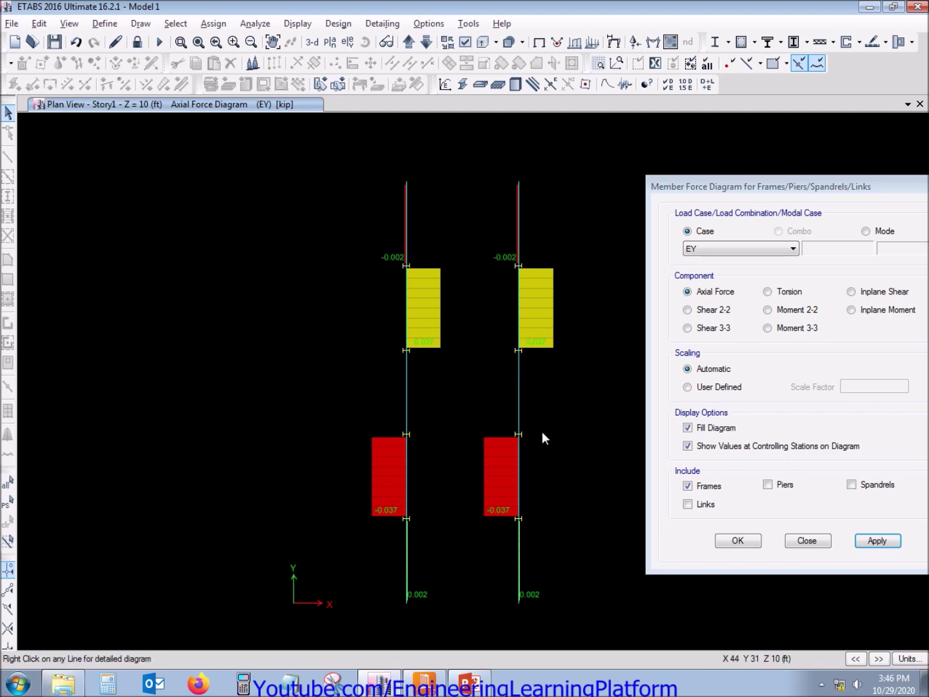
{"action": "key", "text": "alt+Tab"}
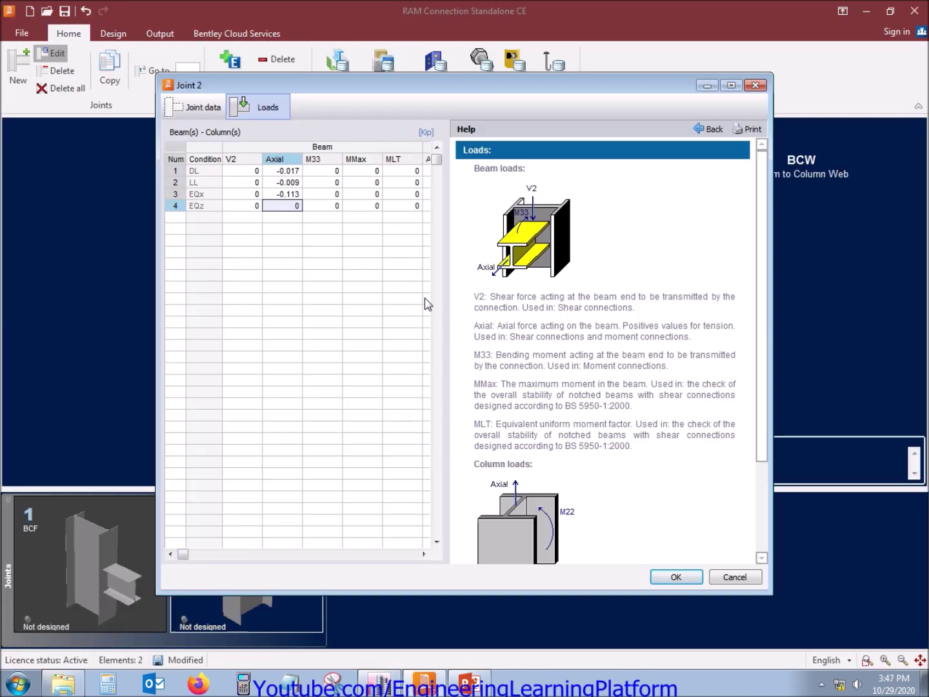
{"action": "type", "text": "0.037"}
{"action": "key", "text": "Return"}
Step: Display the Dead case Shear 2-2 diagram in ETABS and enter 2.542 kip as Joint 2's DL beam V2 load in RAM Connection
{"action": "key", "text": "Down"}
{"action": "key", "text": "Left"}
{"action": "key", "text": "Up"}
{"action": "key", "text": "Up"}
{"action": "key", "text": "Up"}
{"action": "key", "text": "Up"}
{"action": "key", "text": "Up"}
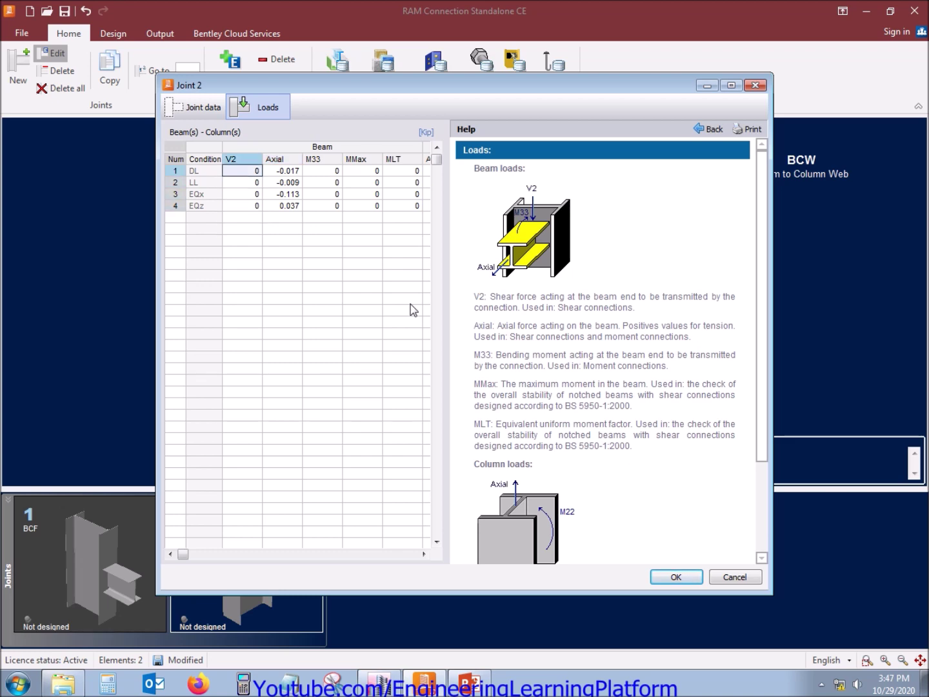
{"action": "key", "text": "alt+Tab"}
{"action": "left_click", "coordinate": [710, 249]}
{"action": "left_click", "coordinate": [700, 262]}
{"action": "left_click", "coordinate": [718, 311]}
{"action": "left_click", "coordinate": [875, 540]}
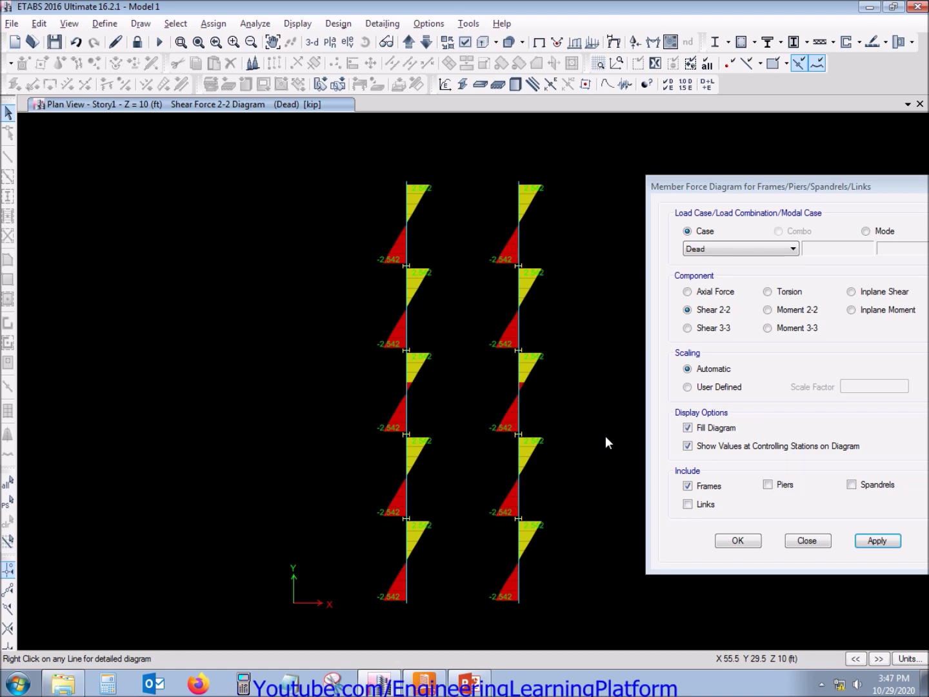
{"action": "key", "text": "alt+Tab"}
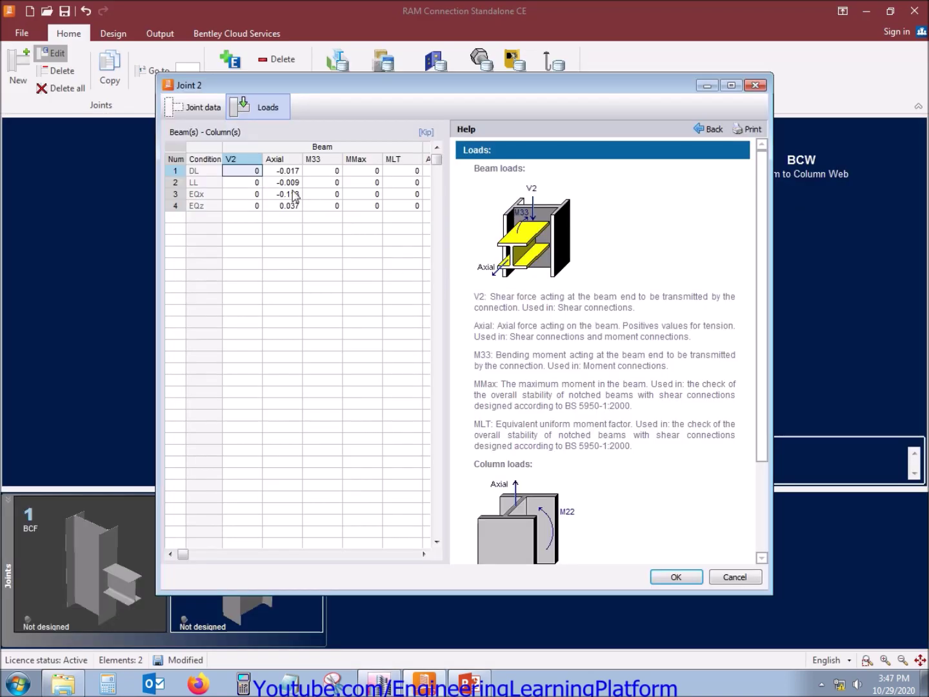
{"action": "type", "text": "2.542"}
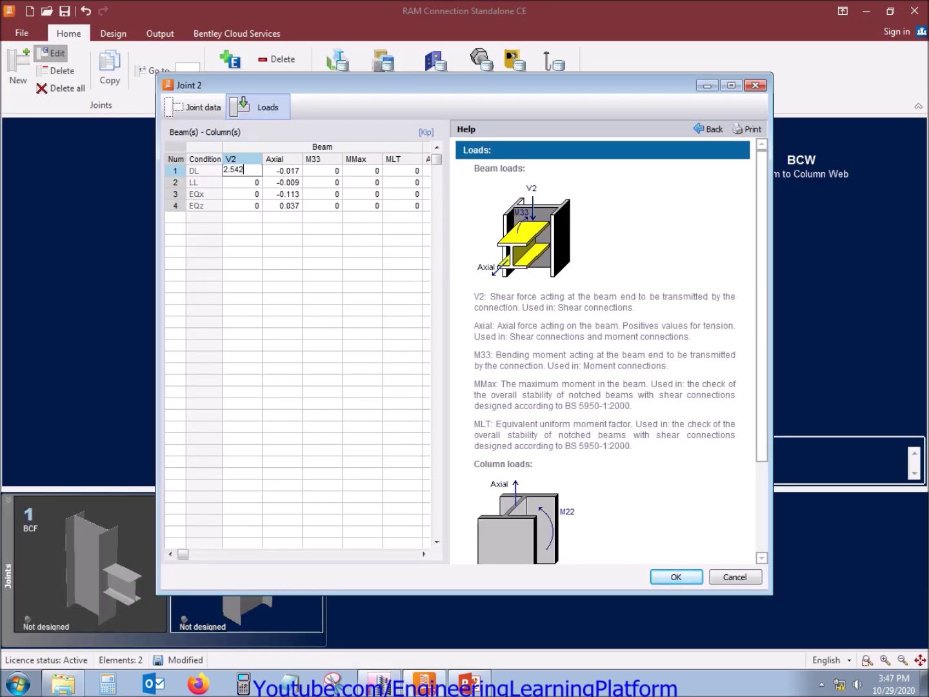
{"action": "key", "text": "Return"}
Step: Display the Live case Shear 2-2 diagram in ETABS and enter 1.416 kip as Joint 2's LL beam V2 load in RAM Connection
{"action": "key", "text": "alt+Tab"}
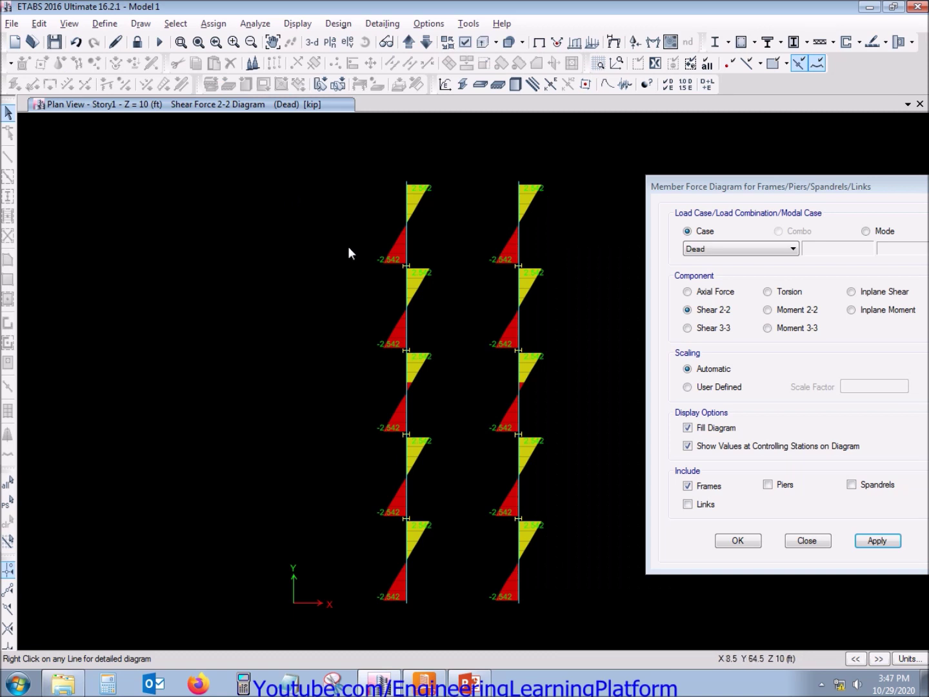
{"action": "left_click", "coordinate": [742, 249]}
{"action": "left_click", "coordinate": [736, 272]}
{"action": "left_click", "coordinate": [878, 543]}
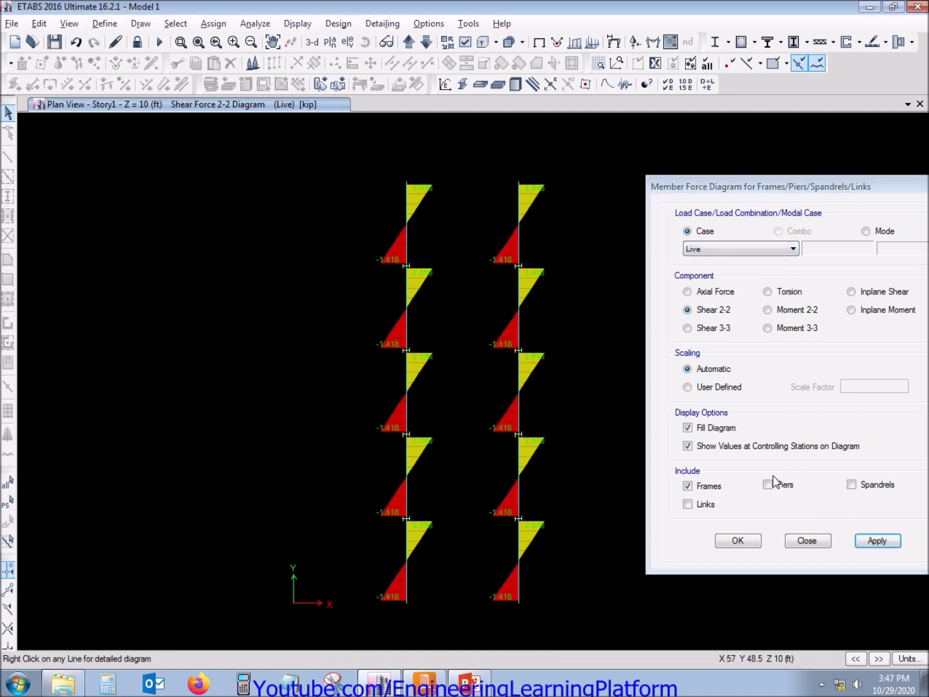
{"action": "key", "text": "alt+Tab"}
{"action": "type", "text": "1."}
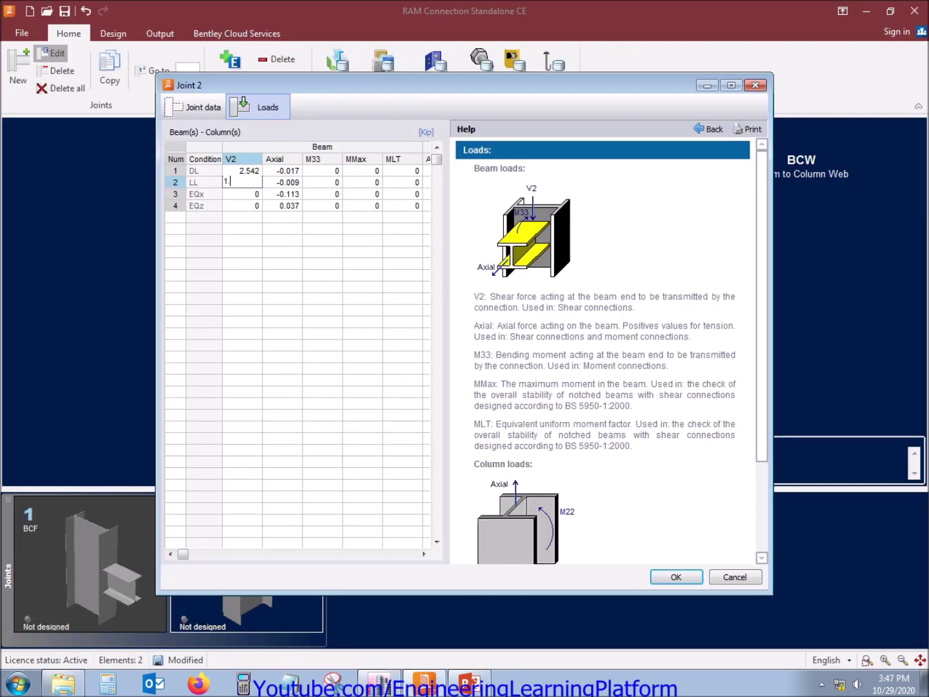
{"action": "key", "text": "Return"}
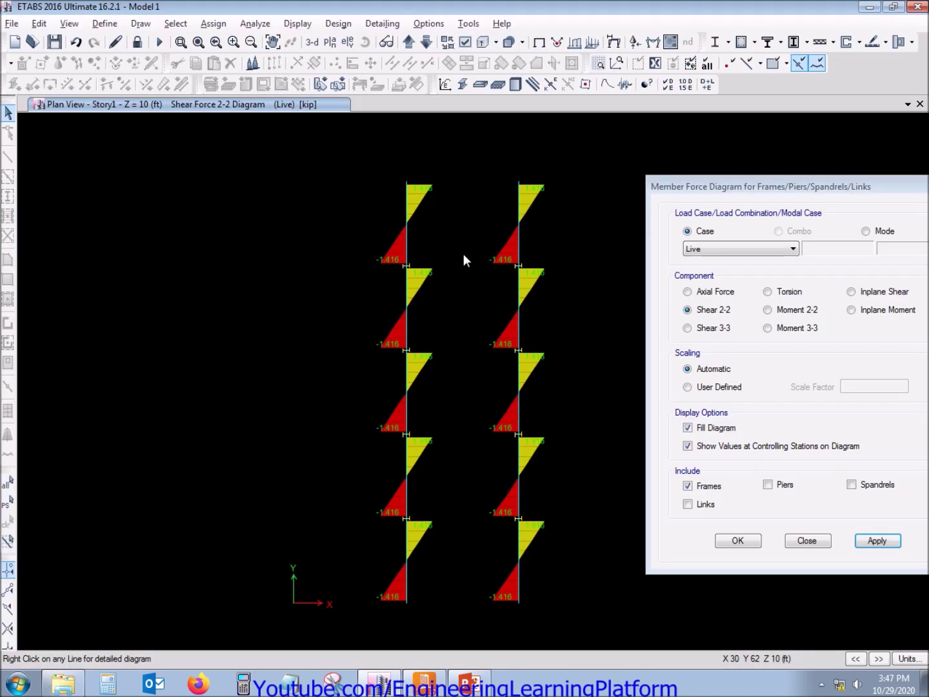
Step: Check the Shear 2-2 diagrams of the two interior beam lines in ETABS for the EX and EY cases
{"action": "left_click", "coordinate": [775, 252]}
{"action": "left_click", "coordinate": [729, 264]}
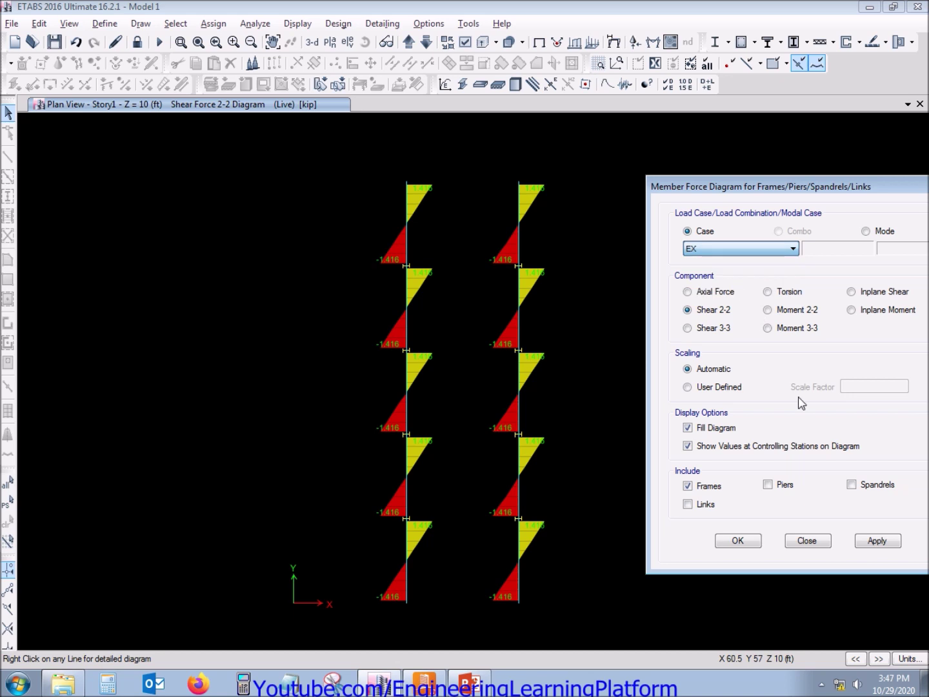
{"action": "left_click", "coordinate": [874, 541]}
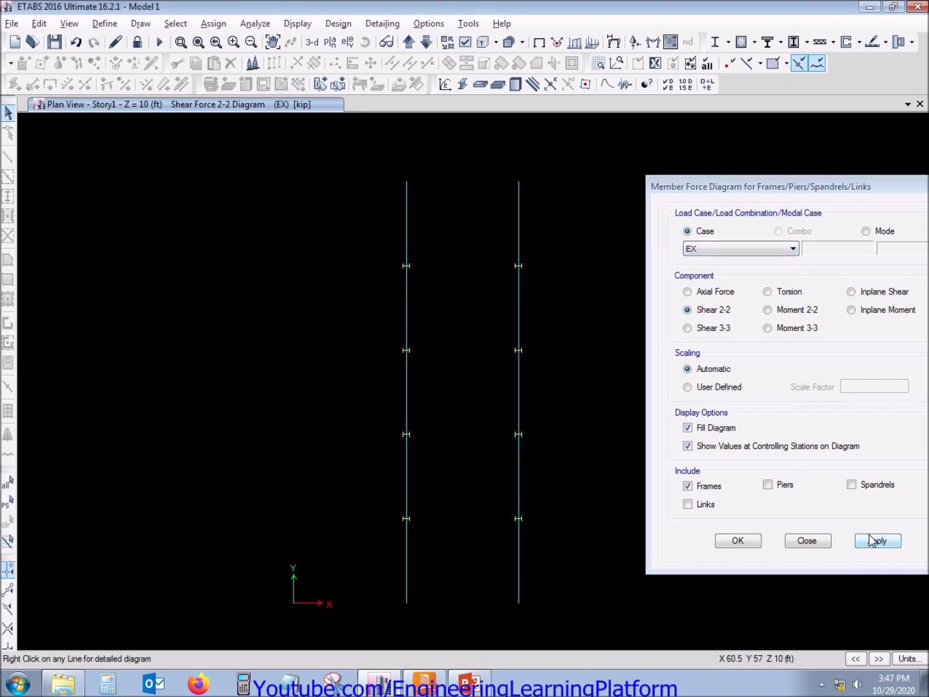
{"action": "left_click", "coordinate": [740, 251]}
{"action": "left_click", "coordinate": [721, 291]}
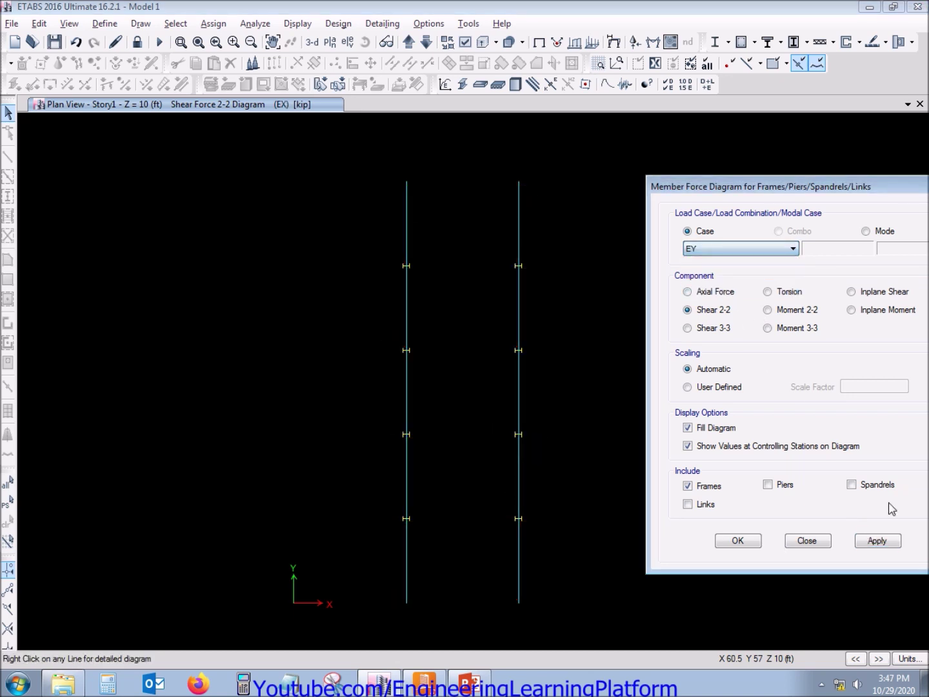
{"action": "left_click", "coordinate": [894, 545]}
Step: Check the Moment 3-3 diagrams of the two interior beam lines for the EY, Dead and Live cases
{"action": "left_click", "coordinate": [798, 329]}
{"action": "left_click", "coordinate": [895, 538]}
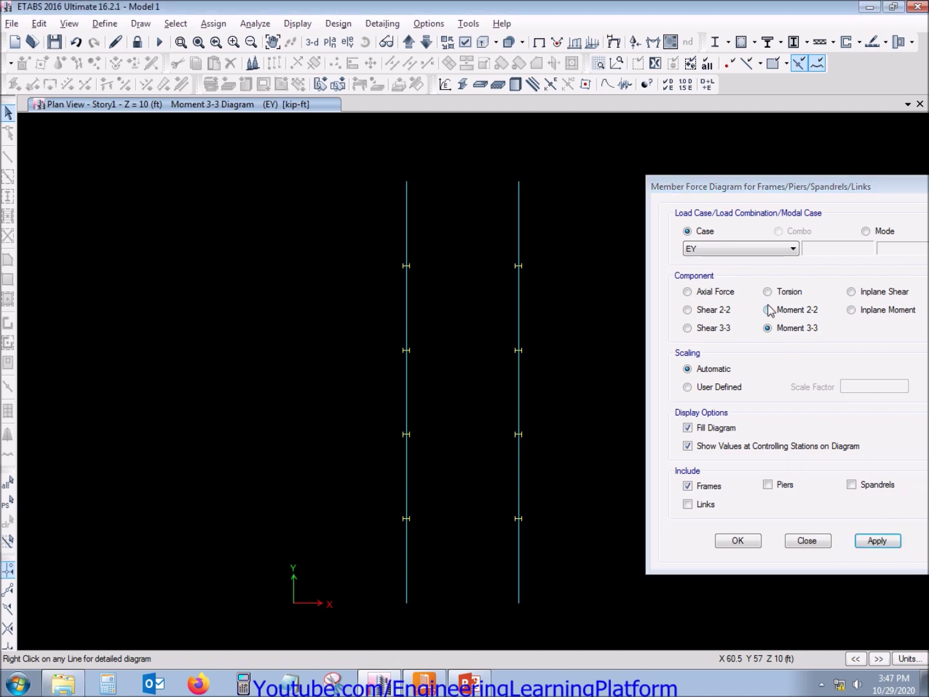
{"action": "left_click", "coordinate": [768, 251]}
{"action": "left_click", "coordinate": [745, 262]}
{"action": "left_click", "coordinate": [877, 541]}
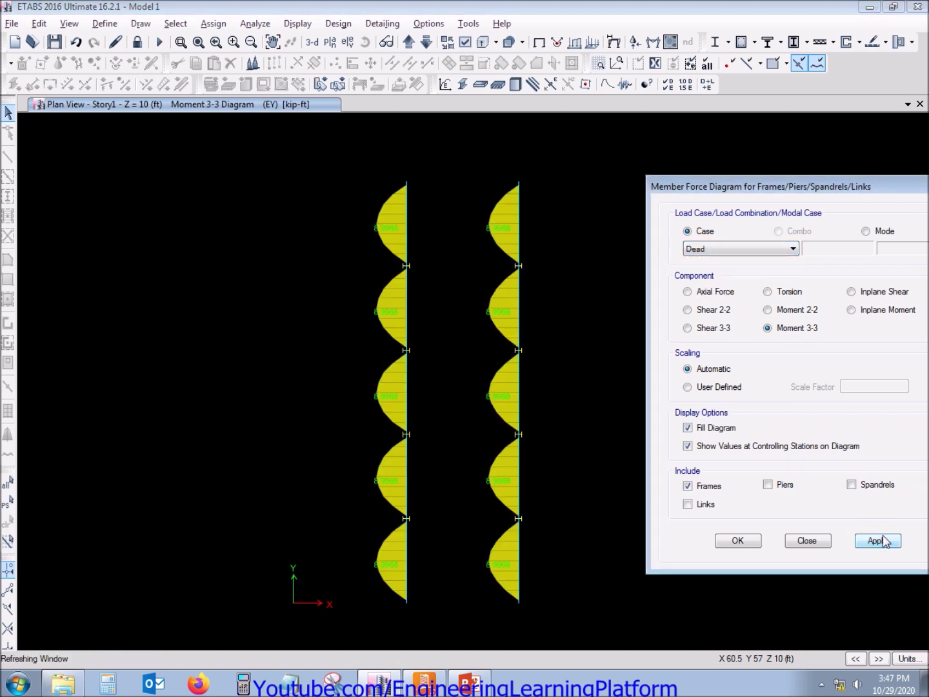
{"action": "left_click", "coordinate": [736, 250]}
{"action": "left_click", "coordinate": [734, 261]}
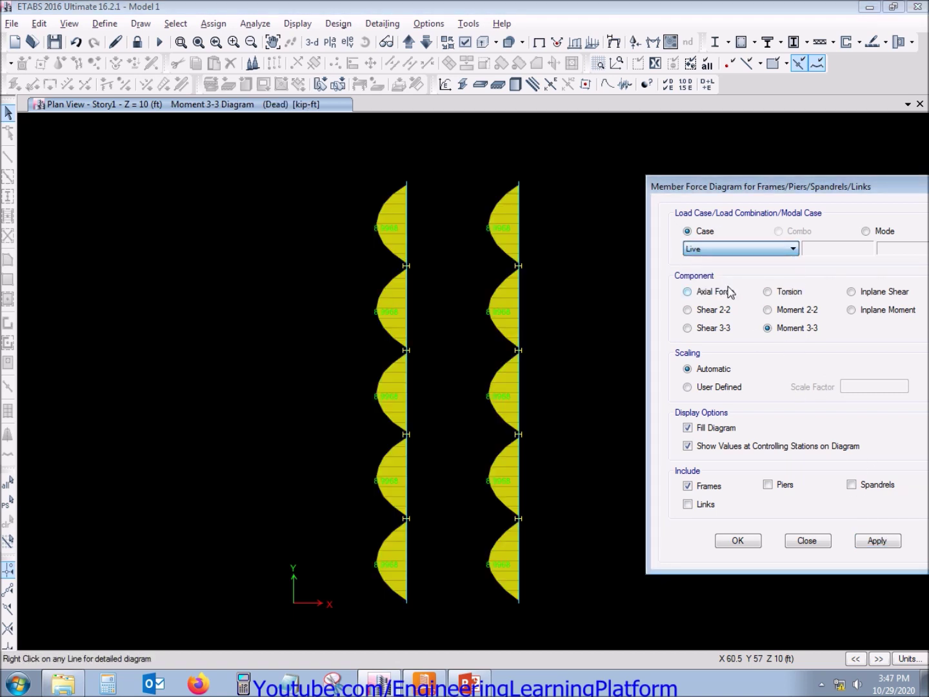
{"action": "left_click", "coordinate": [876, 541]}
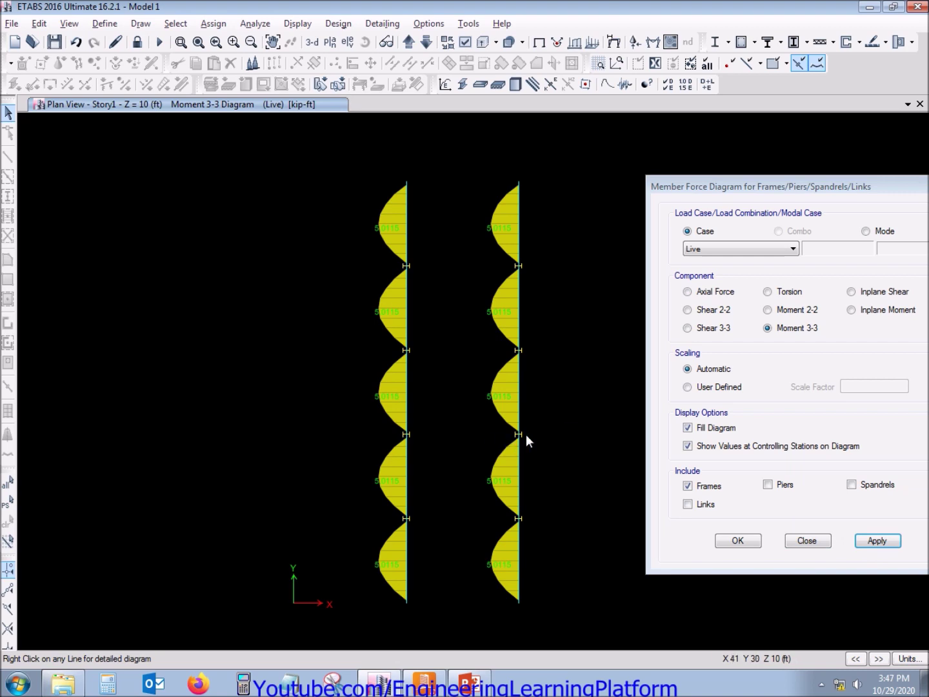
Step: Close the ETABS force diagram settings with OK and accept Joint 2's loads in RAM Connection
{"action": "left_click", "coordinate": [748, 543]}
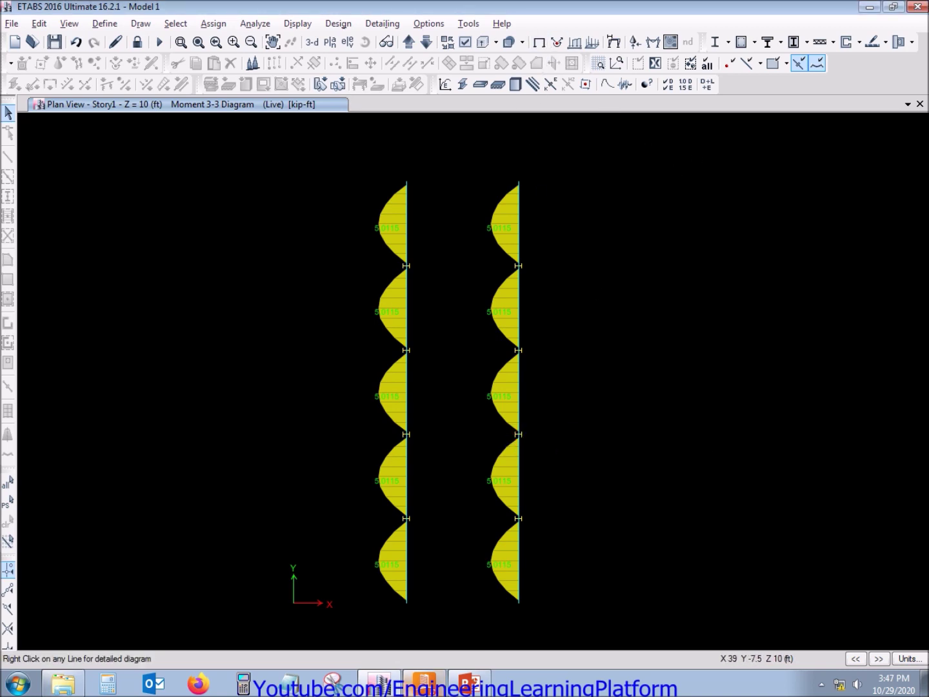
{"action": "key", "text": "alt+Tab"}
{"action": "left_click", "coordinate": [677, 578]}
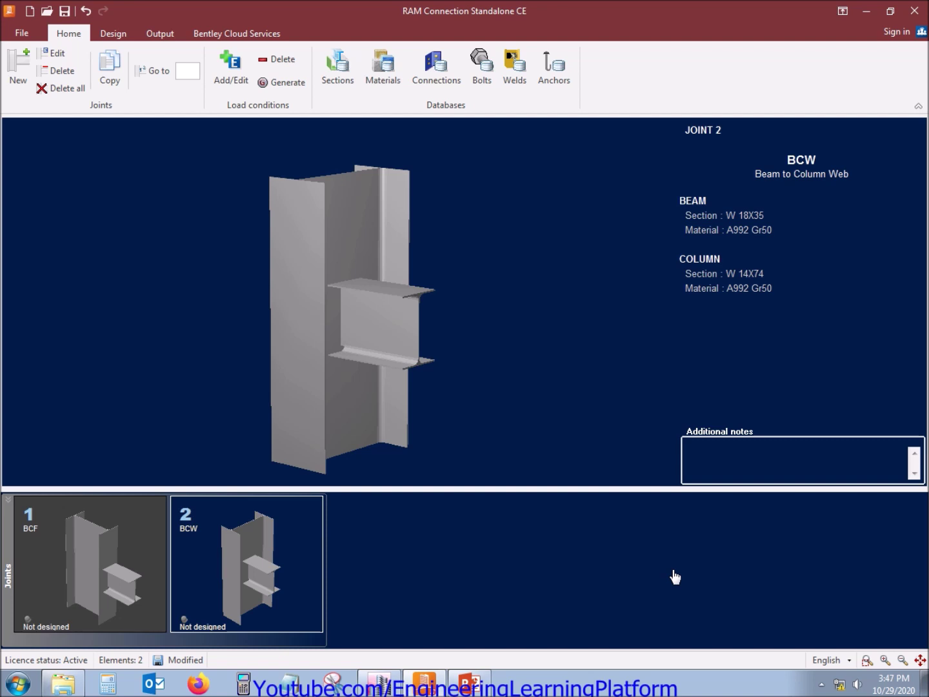
Step: Select Joint 1, browse the basic connection types for it and review the end plate connection slide in PowerPoint
{"action": "left_click", "coordinate": [109, 559]}
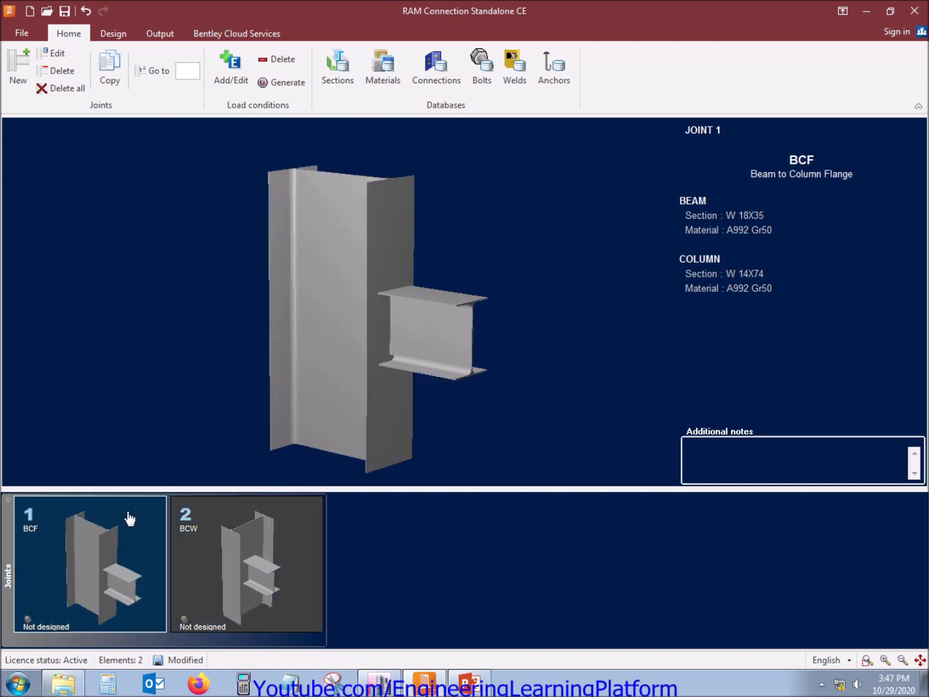
{"action": "left_click", "coordinate": [113, 33]}
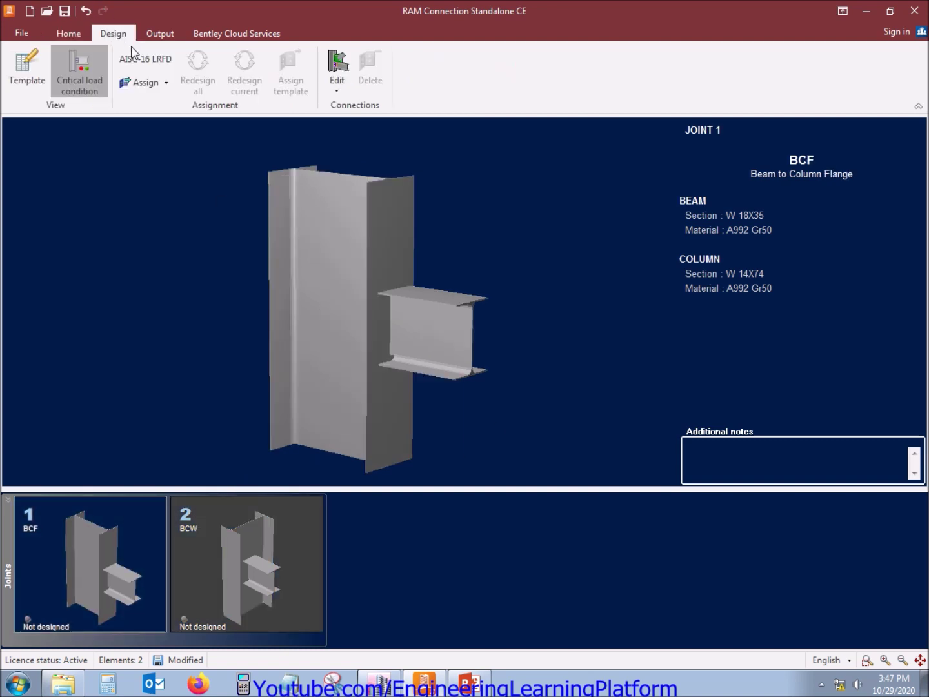
{"action": "left_click", "coordinate": [137, 82]}
{"action": "mouse_move", "coordinate": [158, 101]}
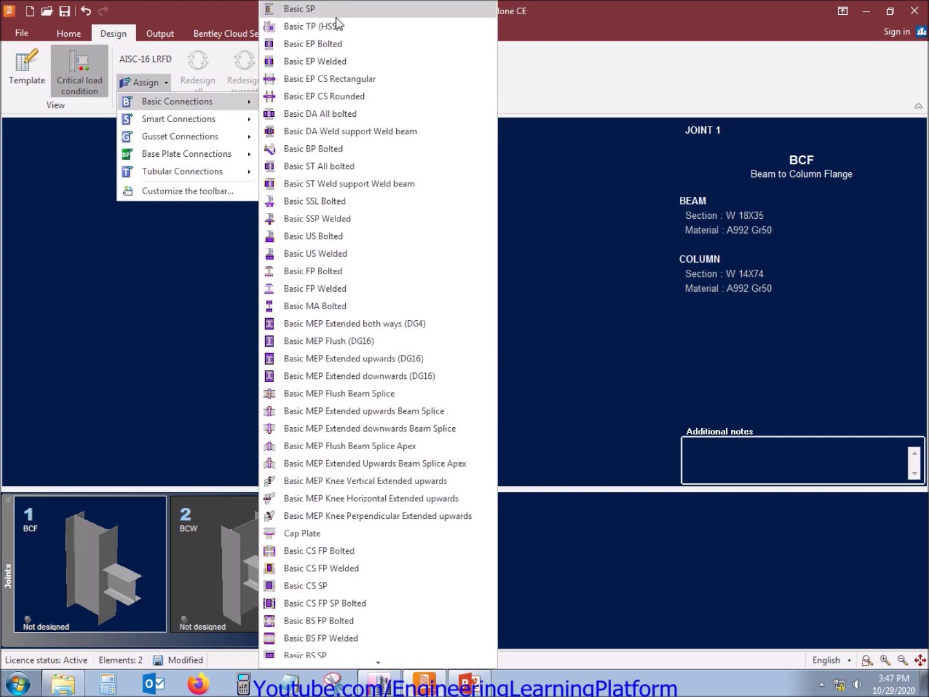
{"action": "left_click", "coordinate": [352, 115]}
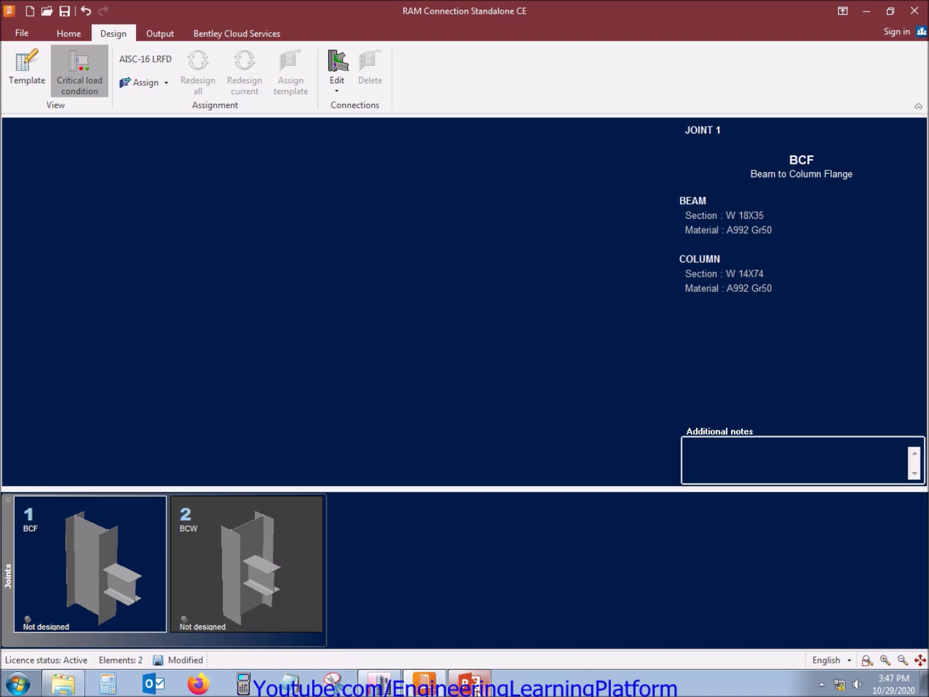
{"action": "left_click", "coordinate": [469, 683]}
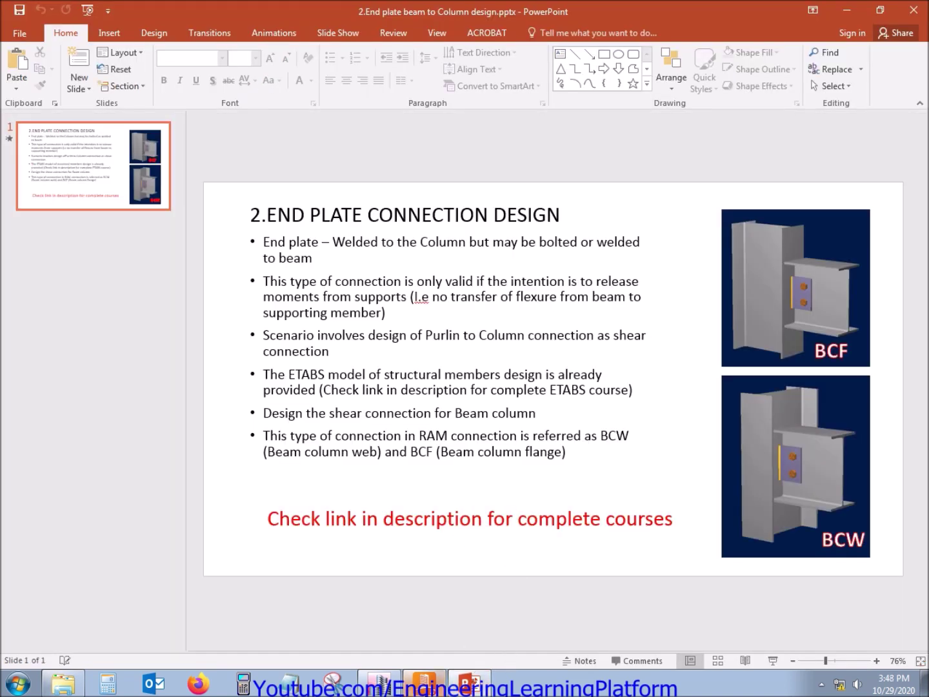
{"action": "left_click", "coordinate": [423, 683]}
Step: Assign the Basic SP single plate shear connection to Joint 1 in RAM Connection and open it for editing
{"action": "left_click", "coordinate": [154, 84]}
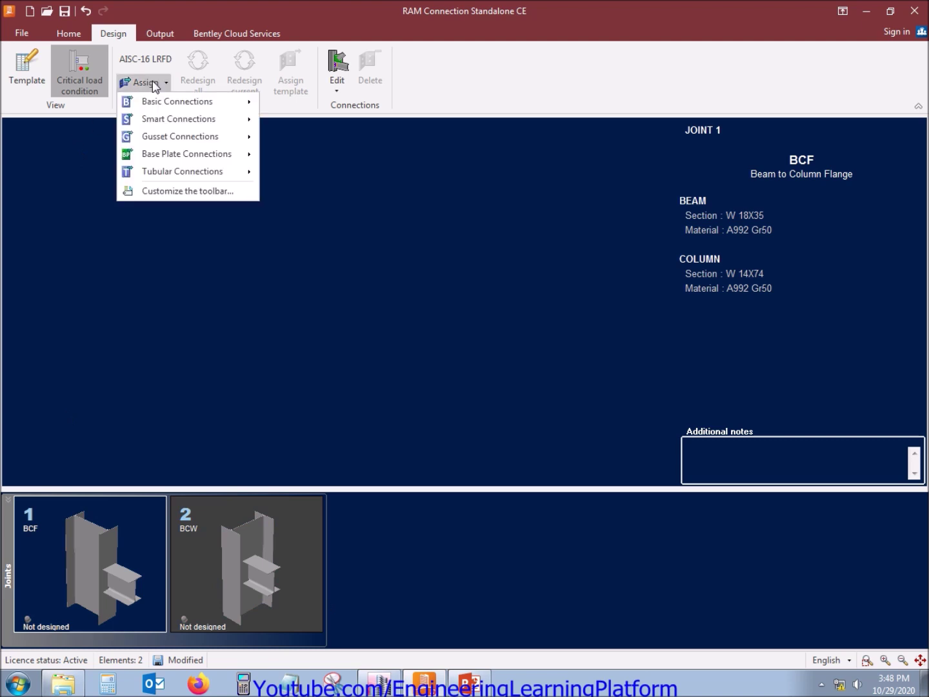
{"action": "mouse_move", "coordinate": [226, 102]}
{"action": "left_click", "coordinate": [315, 12]}
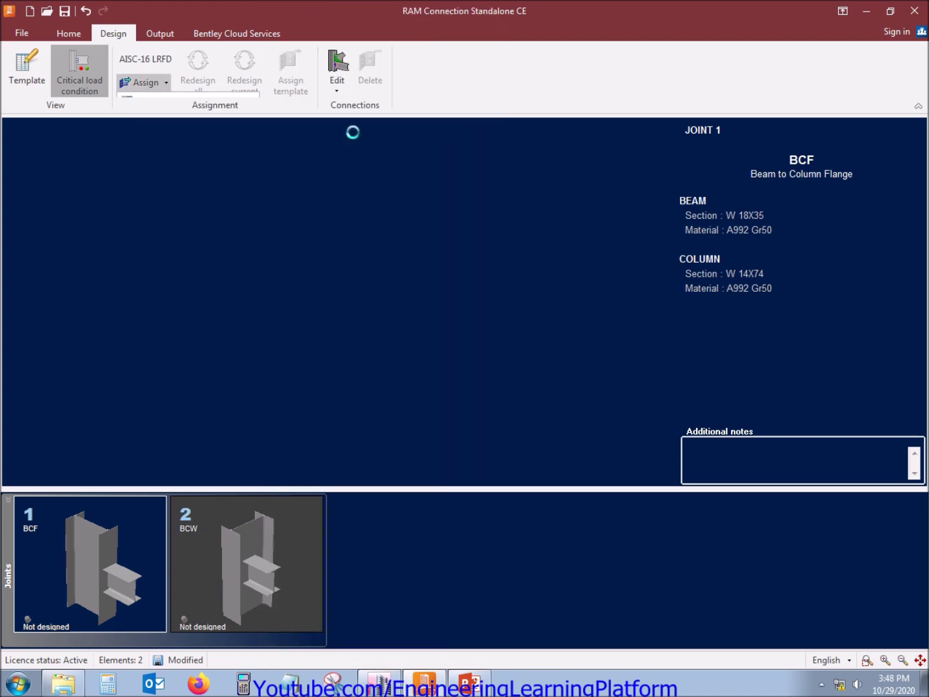
{"action": "left_click", "coordinate": [604, 444]}
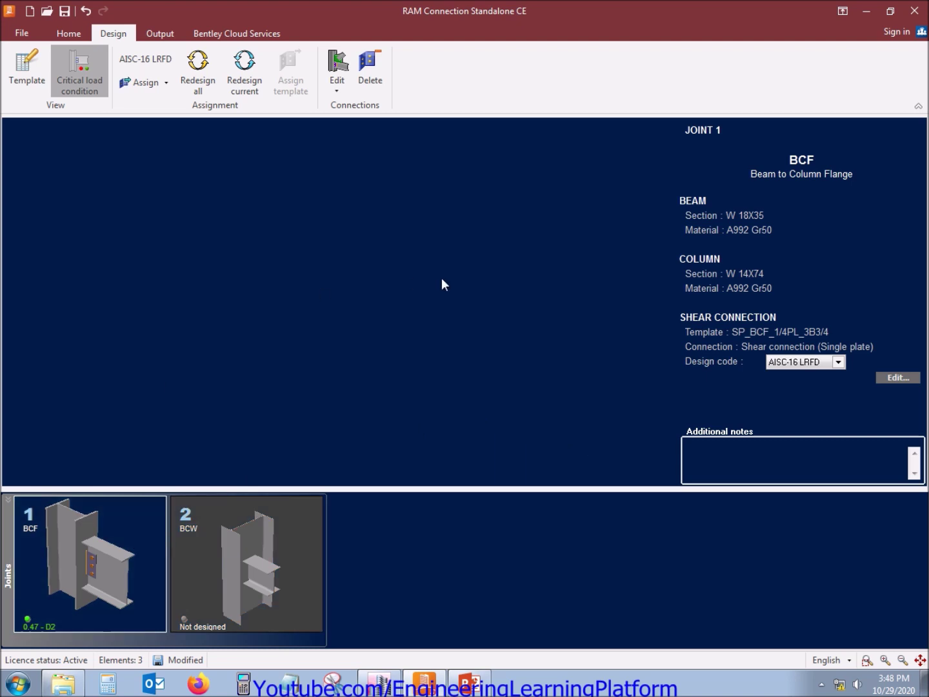
{"action": "left_click", "coordinate": [891, 380]}
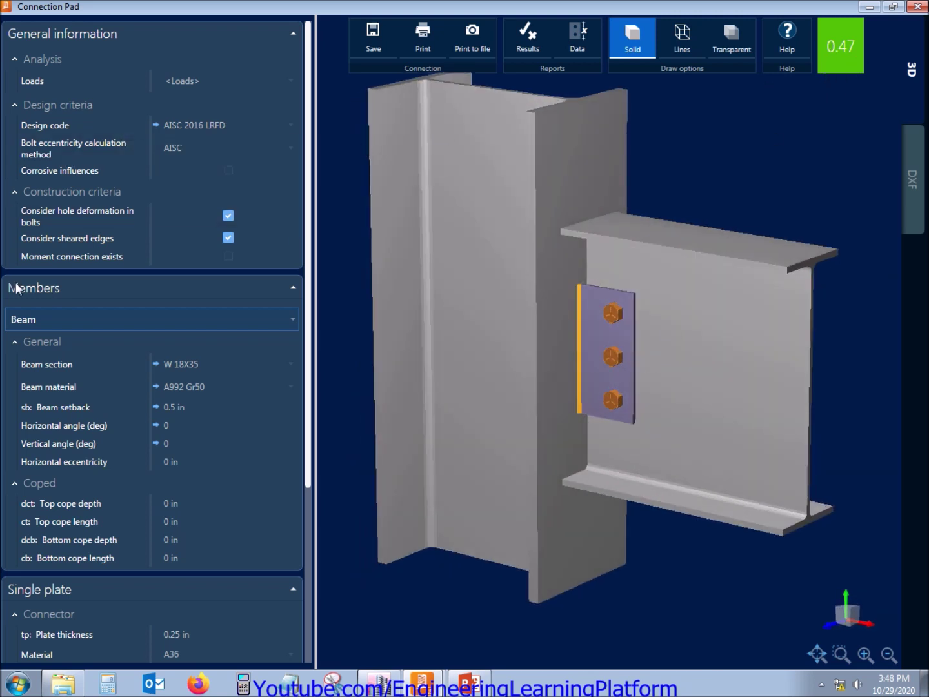
Step: Collapse the beam, single plate connector, construction criteria, design criteria and analysis parameter groups
{"action": "left_click", "coordinate": [15, 341]}
{"action": "left_click", "coordinate": [15, 364]}
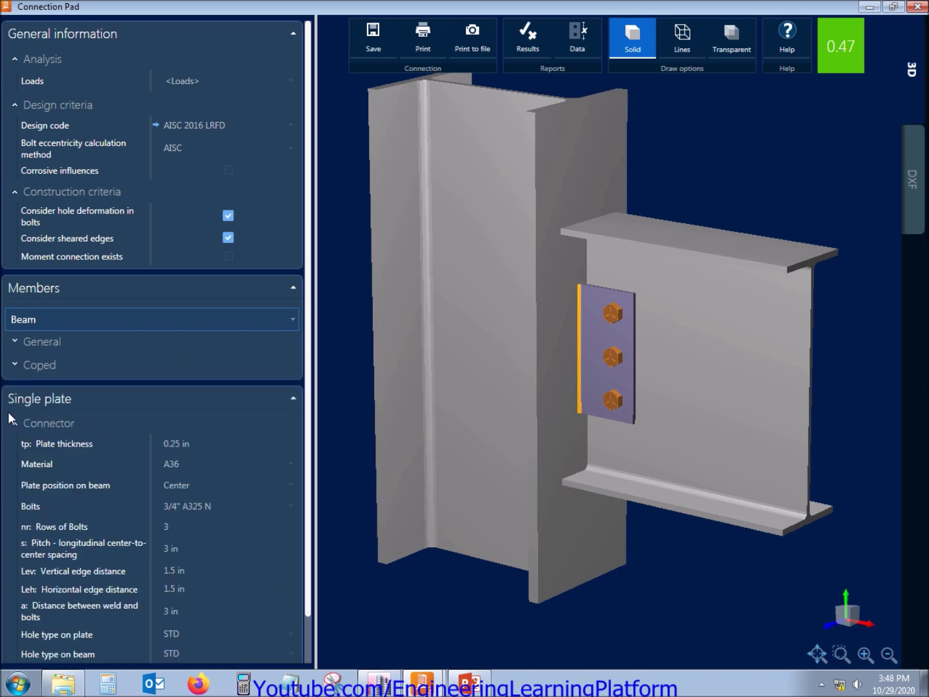
{"action": "left_click", "coordinate": [15, 424]}
{"action": "left_click", "coordinate": [14, 191]}
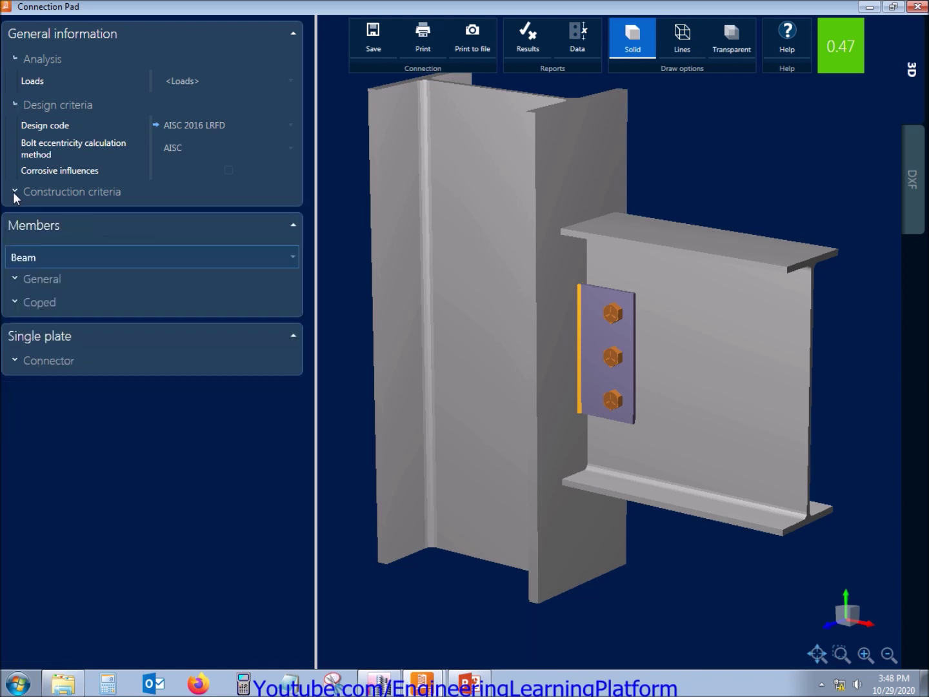
{"action": "left_click", "coordinate": [14, 106]}
{"action": "left_click", "coordinate": [15, 58]}
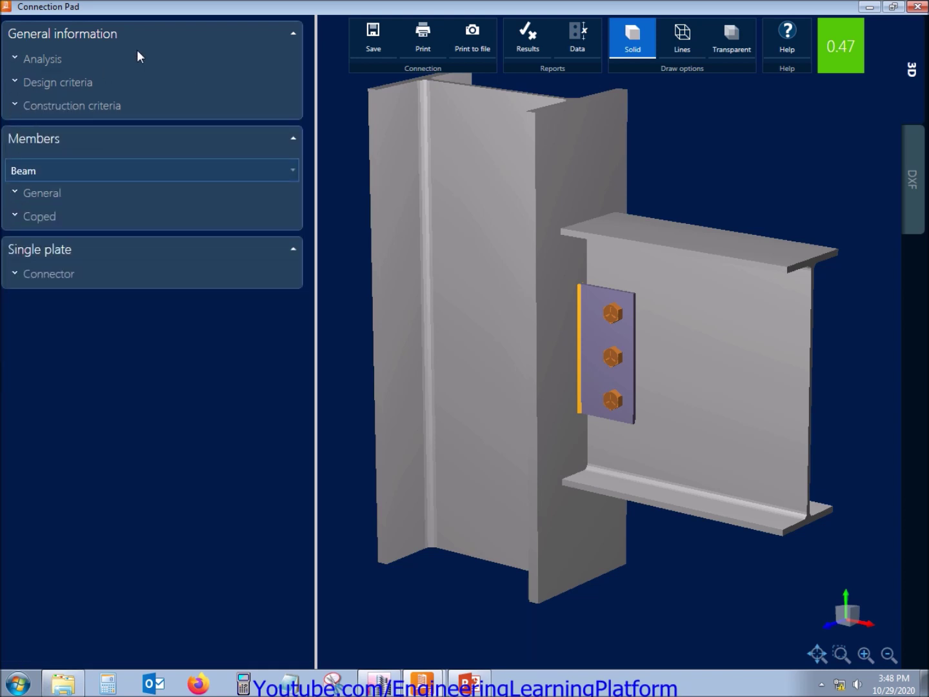
Step: Review the connection's load table down to the last design combination and accept it
{"action": "left_click", "coordinate": [37, 56]}
{"action": "left_click", "coordinate": [231, 80]}
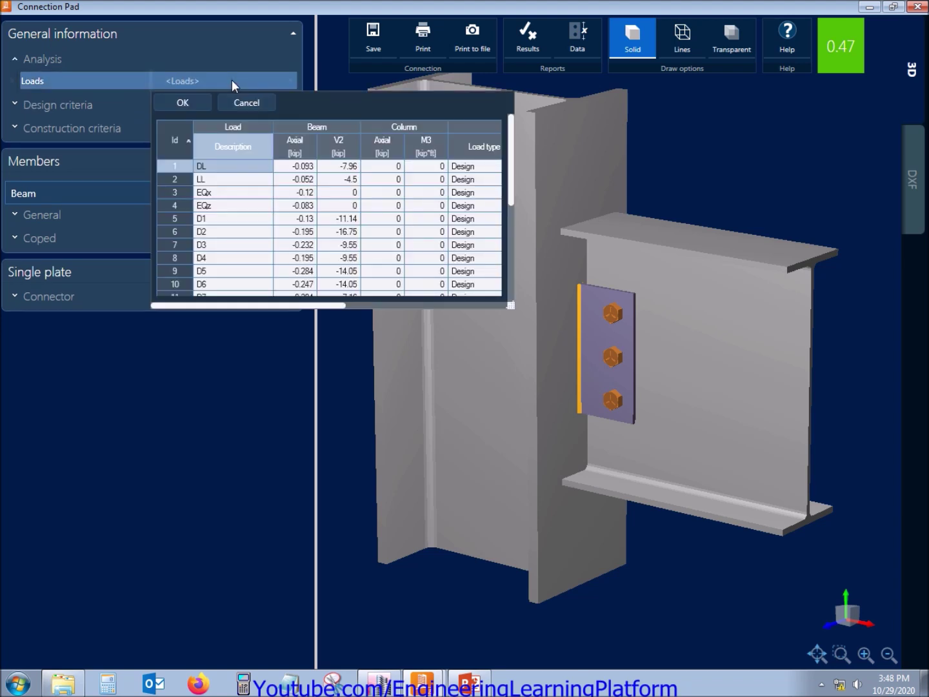
{"action": "scroll", "coordinate": [442, 188], "scroll_direction": "down", "scroll_amount": 3}
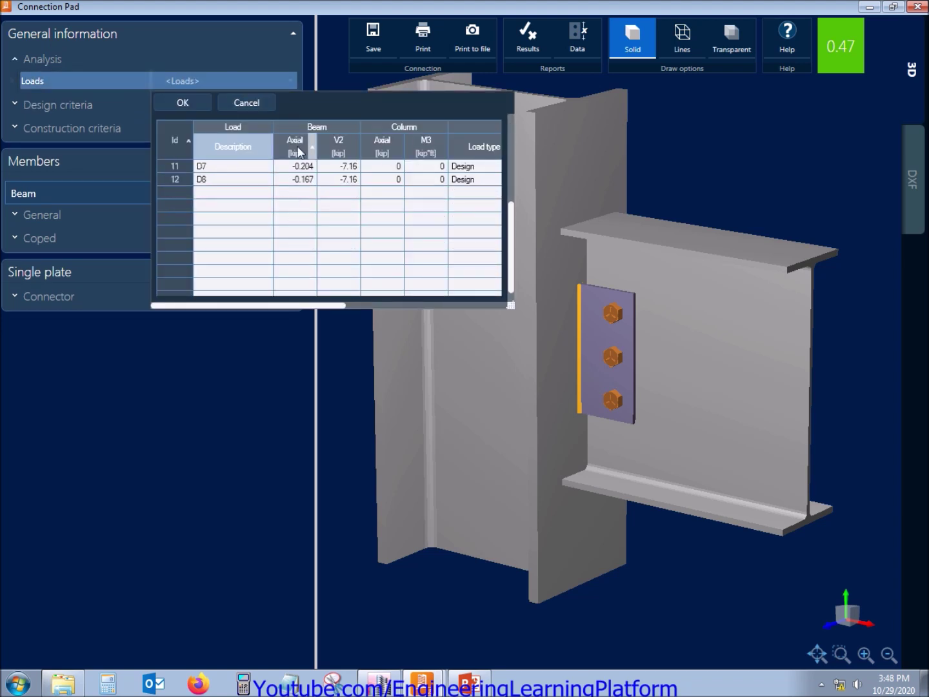
{"action": "left_click", "coordinate": [189, 102]}
Step: Check the connection's design criteria and construction criteria, and collapse the general information groups again
{"action": "left_click", "coordinate": [16, 104]}
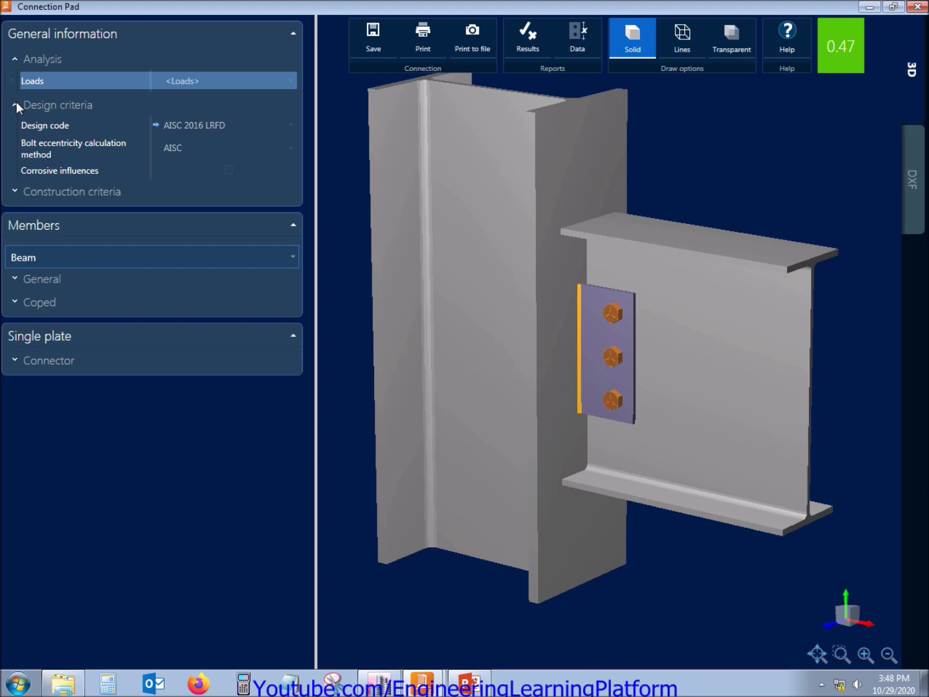
{"action": "left_click", "coordinate": [18, 191]}
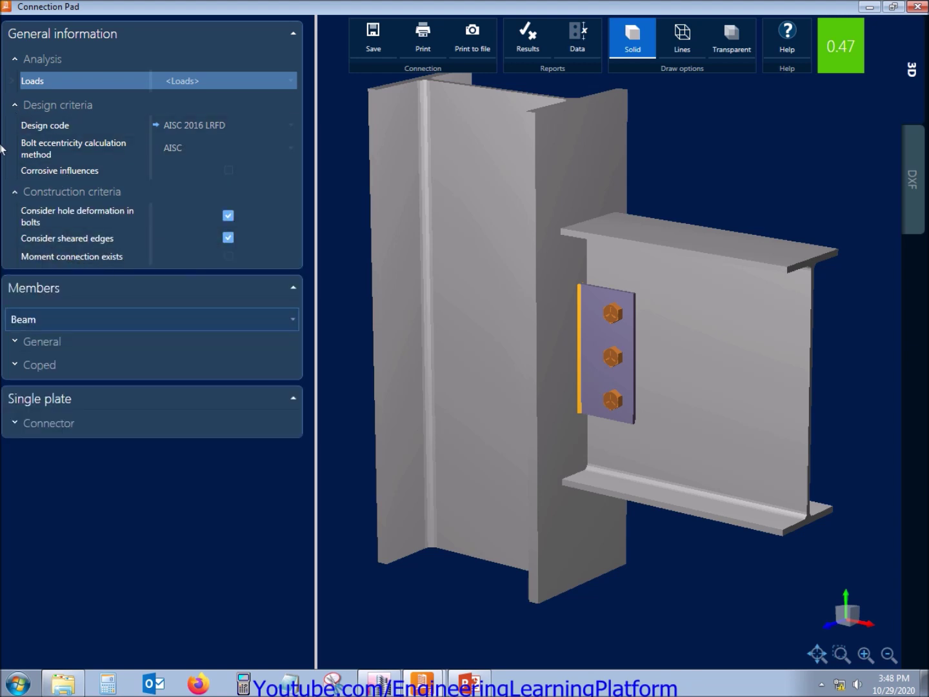
{"action": "left_click", "coordinate": [14, 193]}
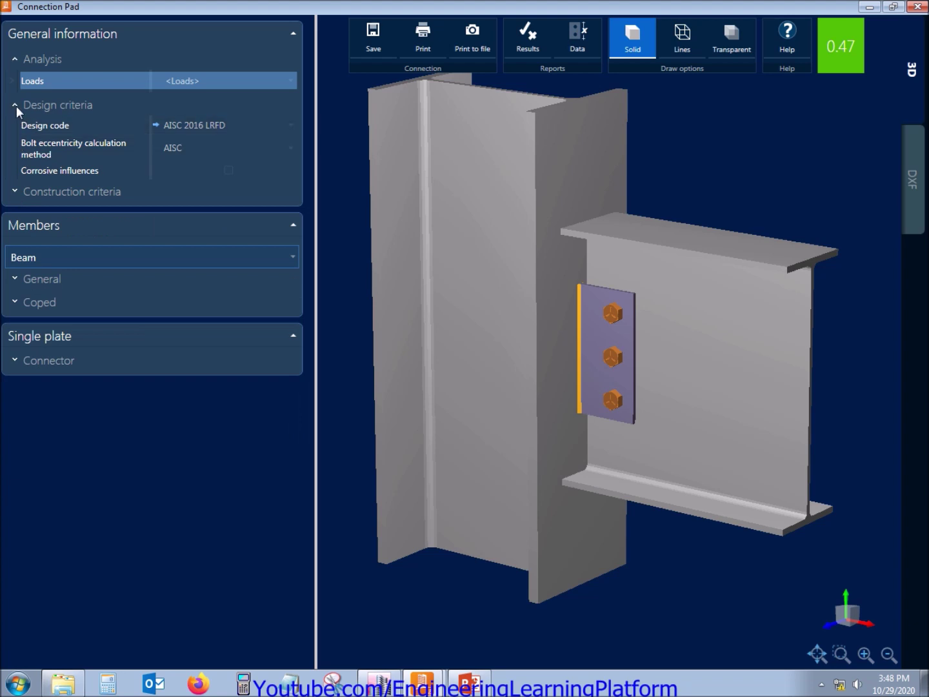
{"action": "left_click", "coordinate": [15, 105]}
{"action": "left_click", "coordinate": [19, 57]}
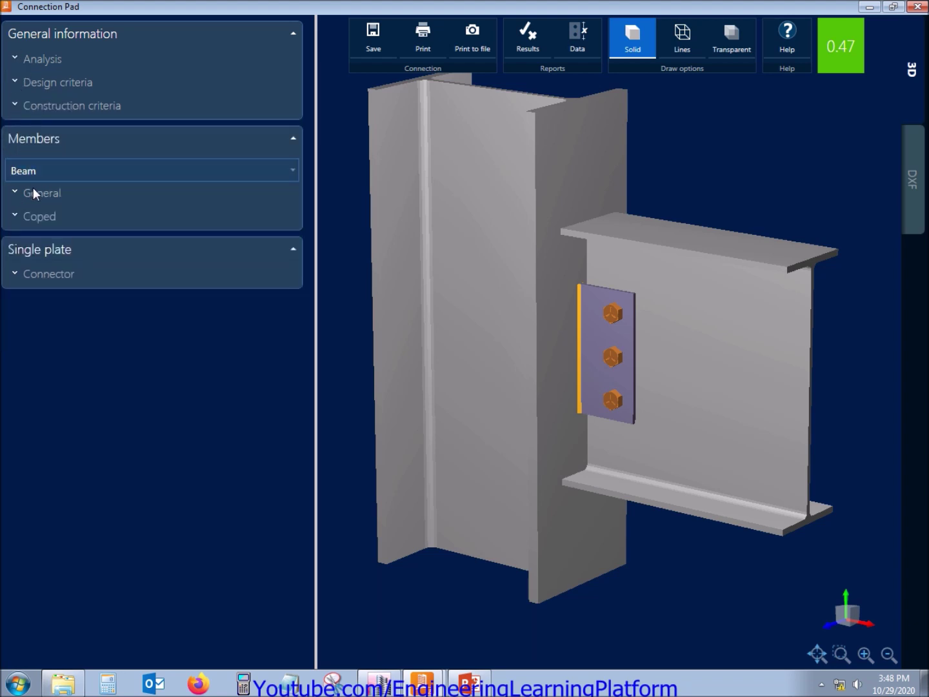
Step: Check the beam member's general properties and its cope dimensions
{"action": "left_click", "coordinate": [38, 192]}
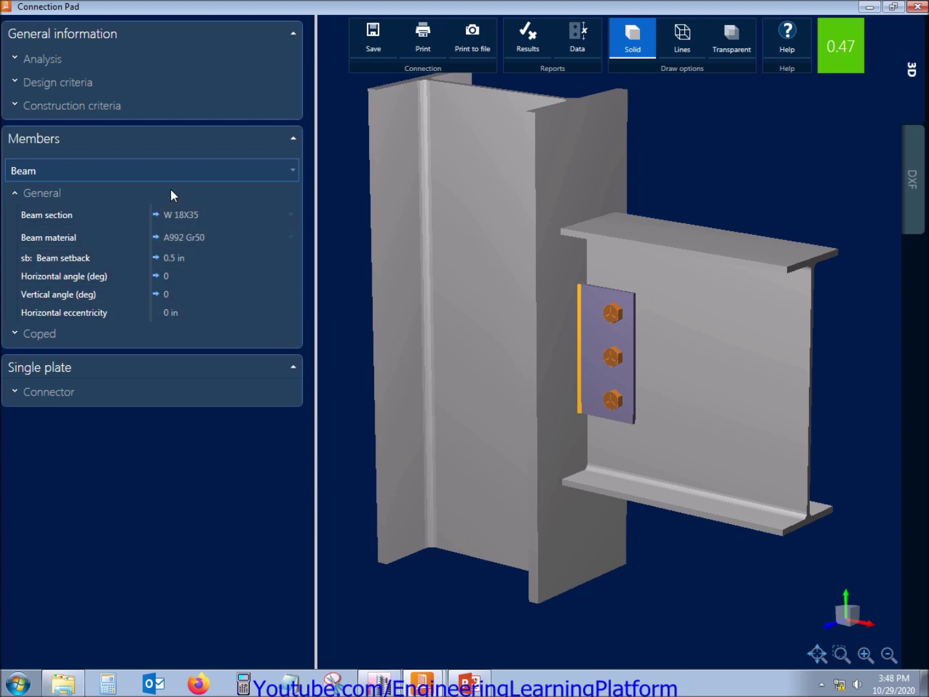
{"action": "left_click", "coordinate": [43, 192]}
{"action": "left_click", "coordinate": [50, 218]}
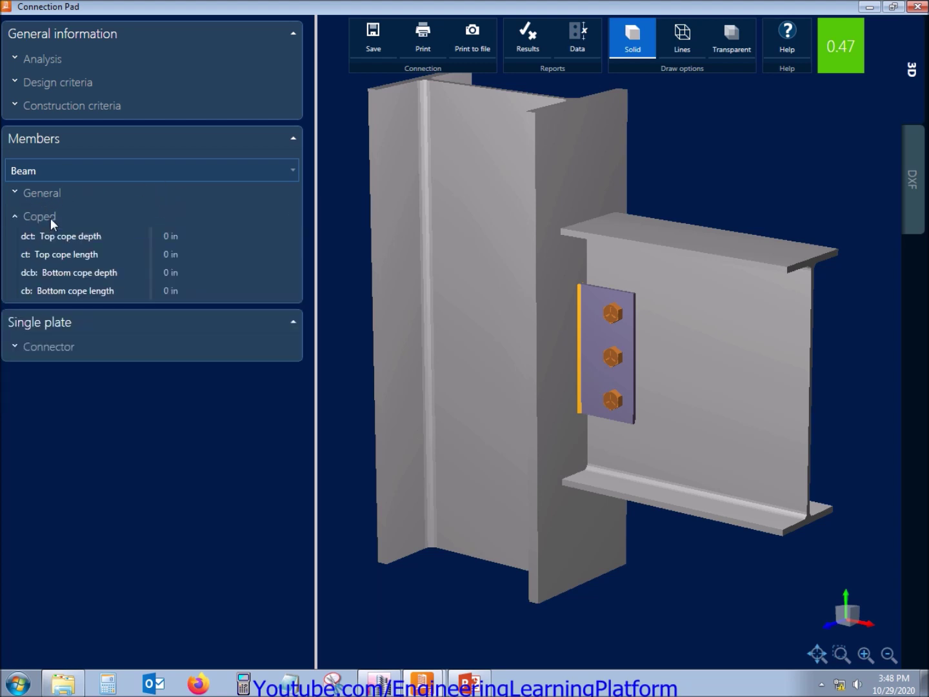
{"action": "left_click", "coordinate": [35, 218]}
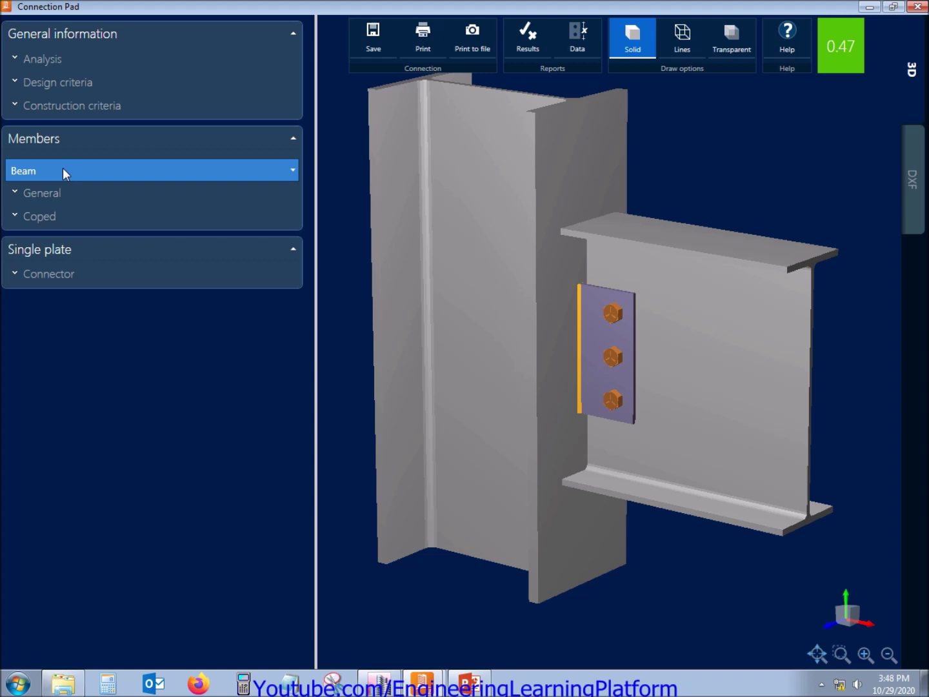
Step: Switch the member properties to Column and mark the connection as being at the column end
{"action": "left_click", "coordinate": [62, 168]}
{"action": "left_click", "coordinate": [57, 212]}
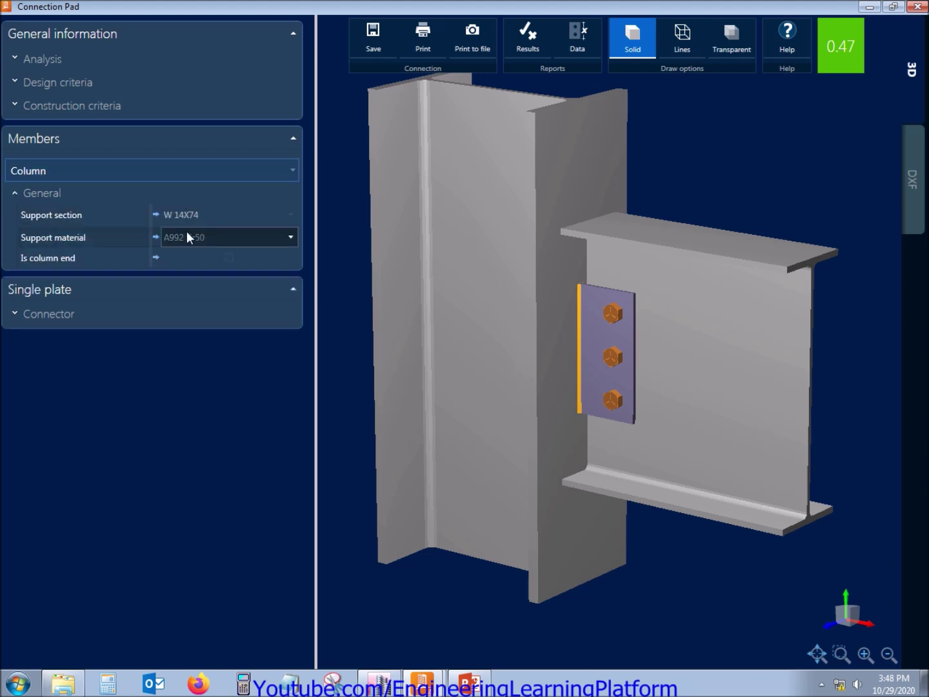
{"action": "left_click", "coordinate": [228, 257]}
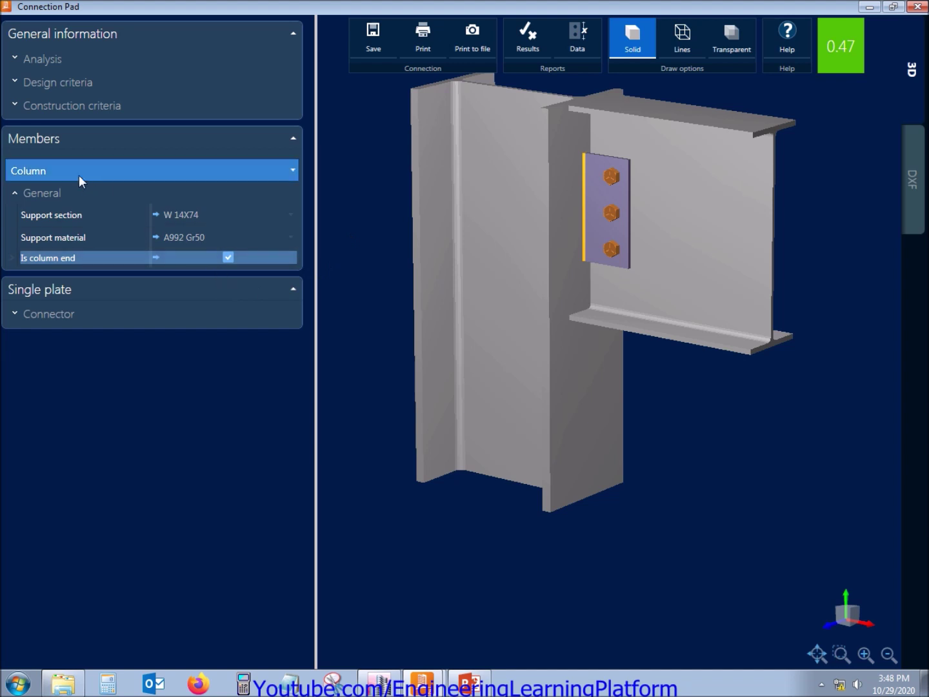
{"action": "left_click", "coordinate": [30, 191]}
Step: Try a plate thickness of 1/2 in for the single plate and set it back to 0.25 in
{"action": "left_click", "coordinate": [59, 248]}
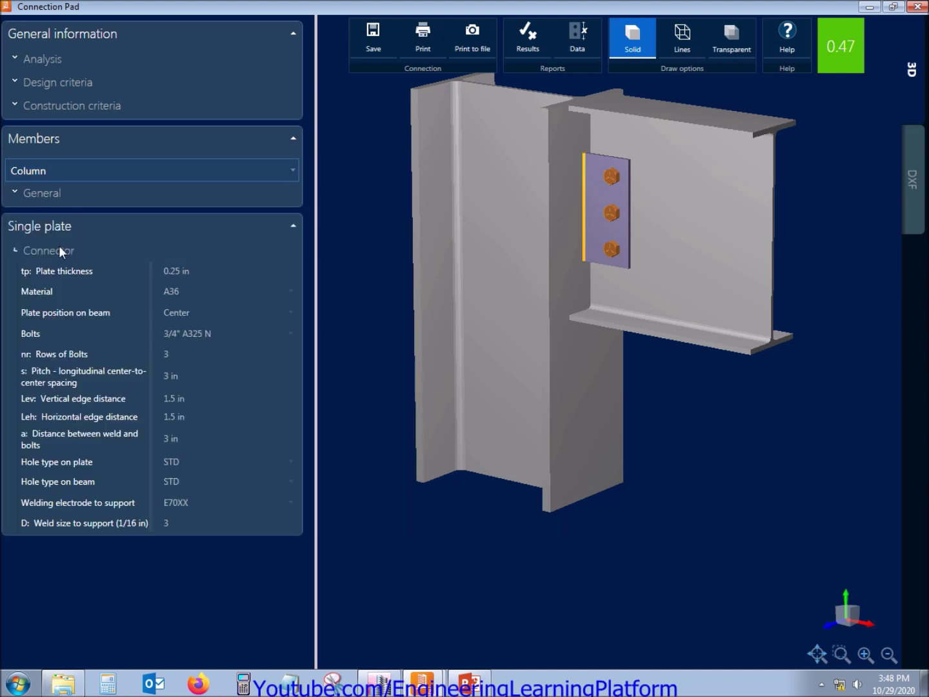
{"action": "left_click", "coordinate": [193, 271]}
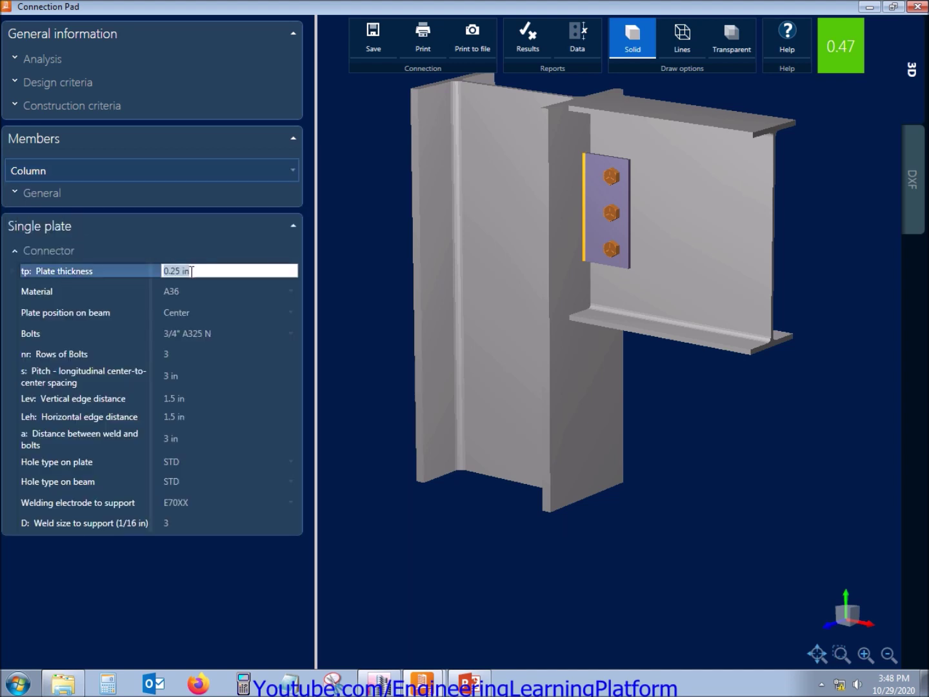
{"action": "type", "text": "1/2"}
{"action": "key", "text": "Tab"}
{"action": "left_click", "coordinate": [192, 275]}
{"action": "type", "text": "0"}
{"action": "key", "text": "Tab"}
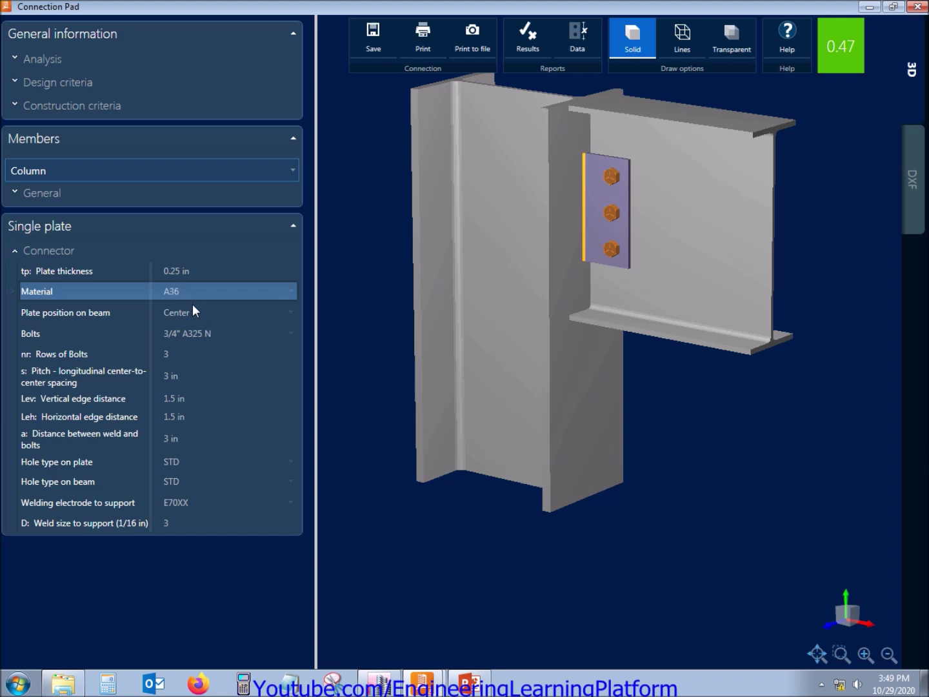
Step: Keep A36 as the plate material, try the Top plate position on the beam and return it to Center
{"action": "left_click", "coordinate": [193, 290]}
{"action": "left_click", "coordinate": [188, 307]}
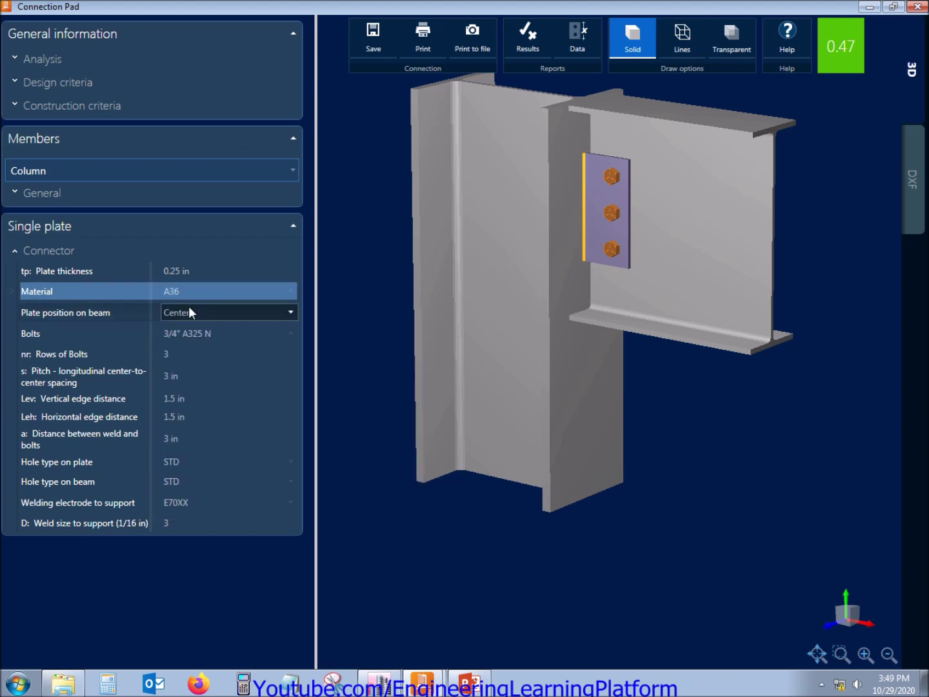
{"action": "left_click", "coordinate": [197, 315]}
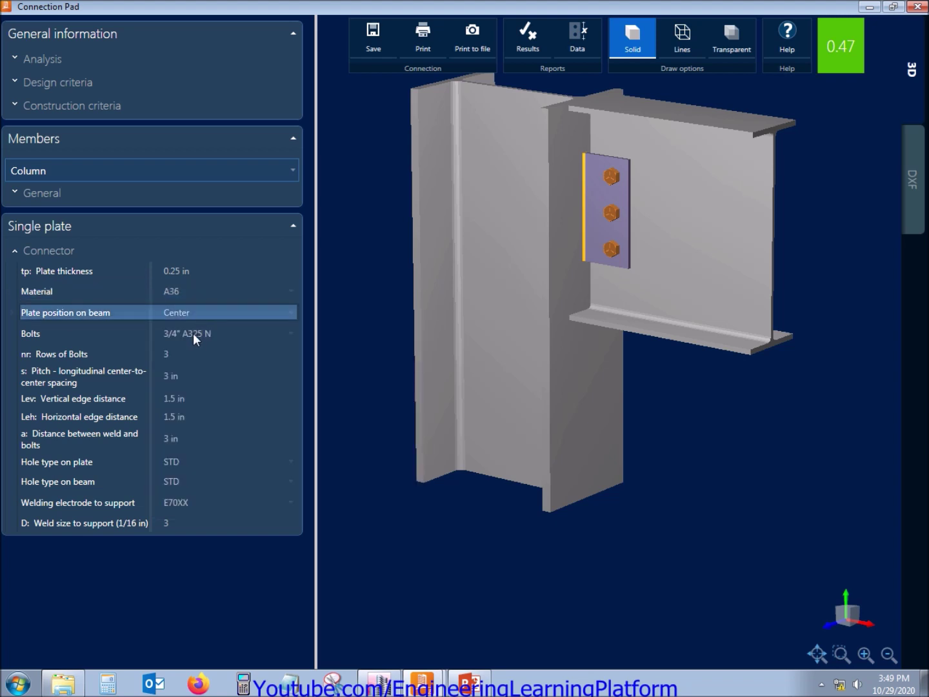
{"action": "left_click", "coordinate": [194, 333]}
{"action": "left_click", "coordinate": [199, 316]}
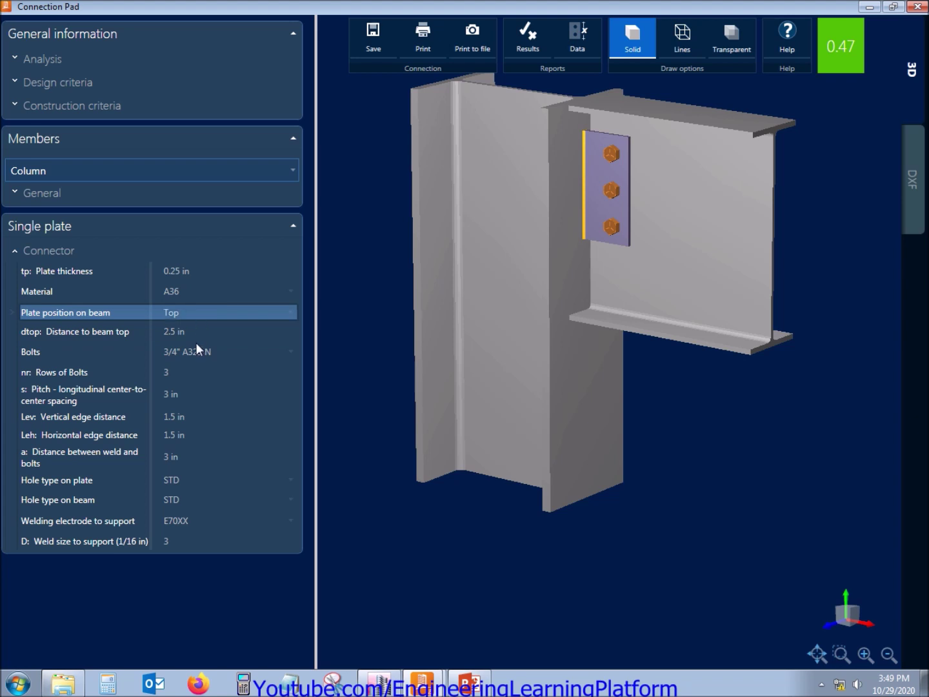
{"action": "left_click", "coordinate": [196, 343]}
Step: Change the single plate's bolts to 1/2" A325 N
{"action": "left_click", "coordinate": [196, 334]}
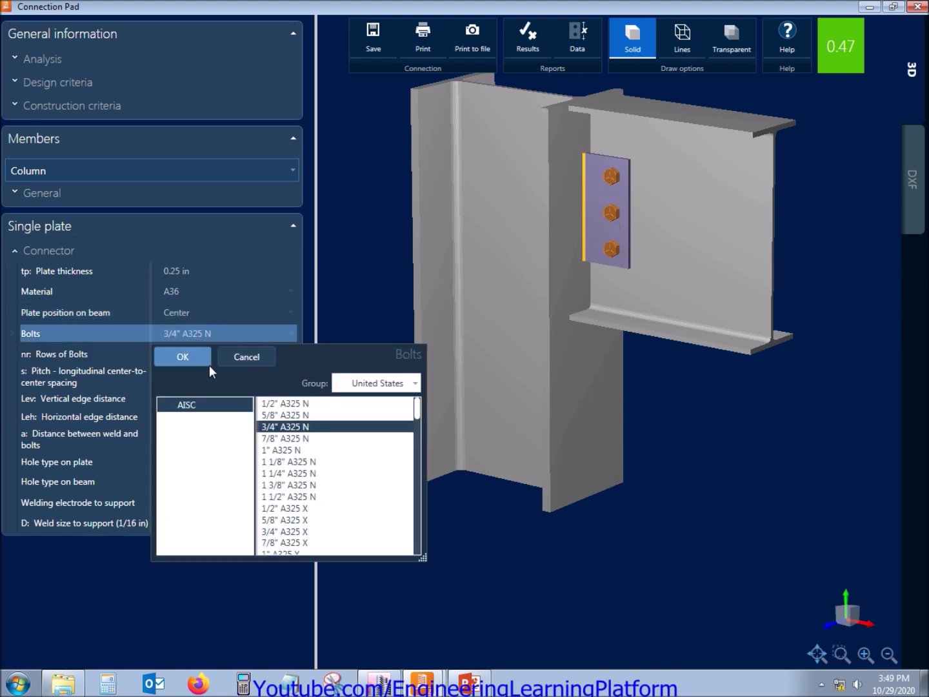
{"action": "left_click", "coordinate": [267, 405]}
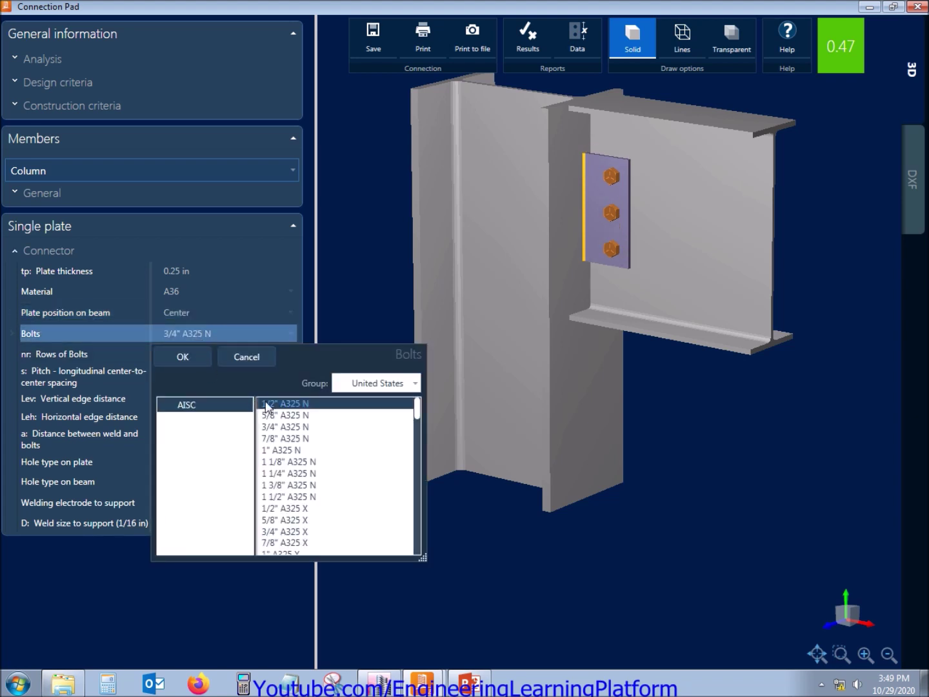
{"action": "left_click", "coordinate": [200, 361]}
Step: Try 2 rows of bolts on the single plate and set the number back to 3
{"action": "left_click", "coordinate": [200, 356]}
{"action": "type", "text": "2"}
{"action": "key", "text": "Return"}
{"action": "left_click", "coordinate": [200, 357]}
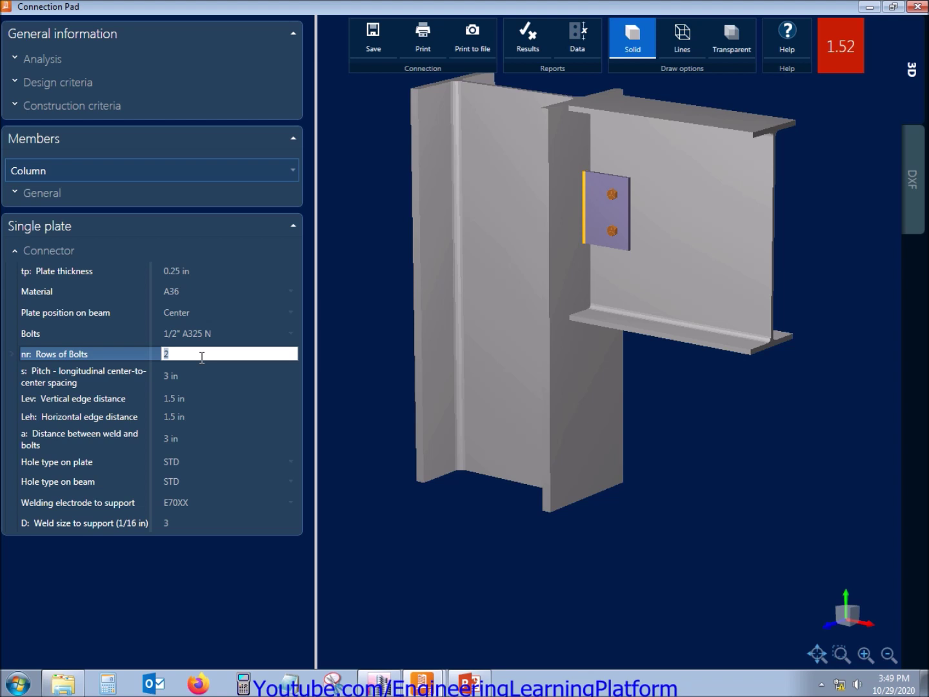
{"action": "type", "text": "3"}
{"action": "key", "text": "Return"}
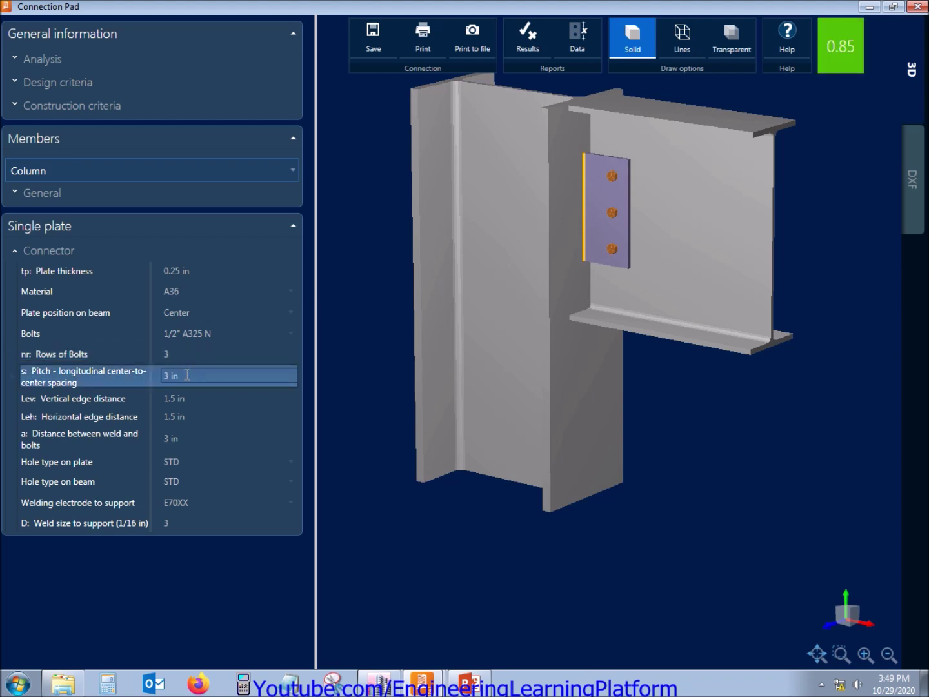
Step: Try a bolt pitch of 2.5 in on the single plate and set the spacing back to 3 in
{"action": "left_click", "coordinate": [187, 374]}
{"action": "type", "text": "2.5"}
{"action": "key", "text": "Return"}
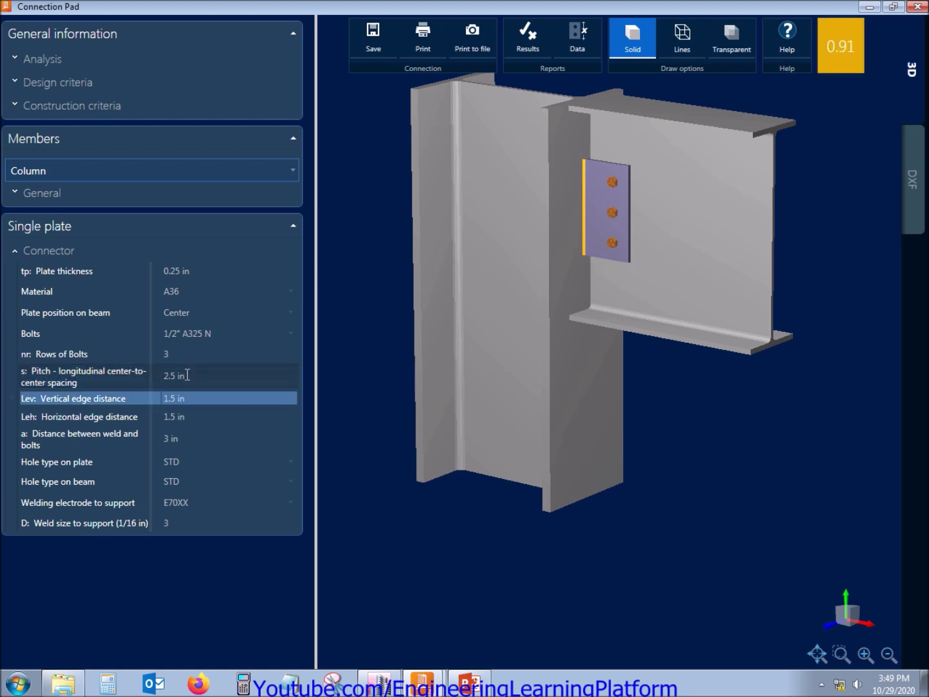
{"action": "left_click", "coordinate": [186, 376]}
{"action": "type", "text": "0.3"}
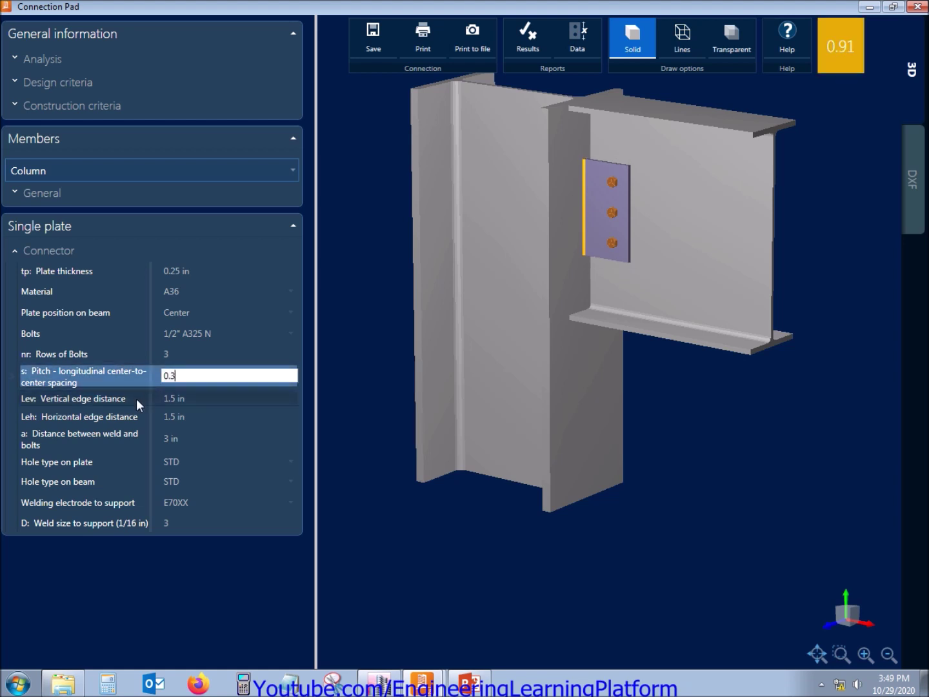
{"action": "key", "text": "Return"}
{"action": "left_click", "coordinate": [251, 377]}
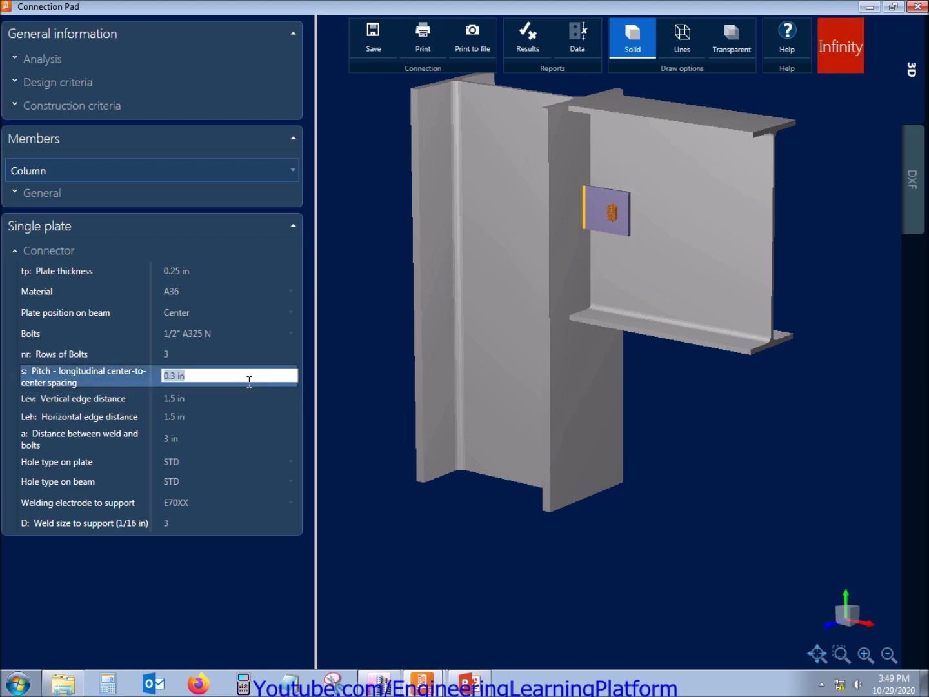
{"action": "type", "text": "3"}
{"action": "key", "text": "Return"}
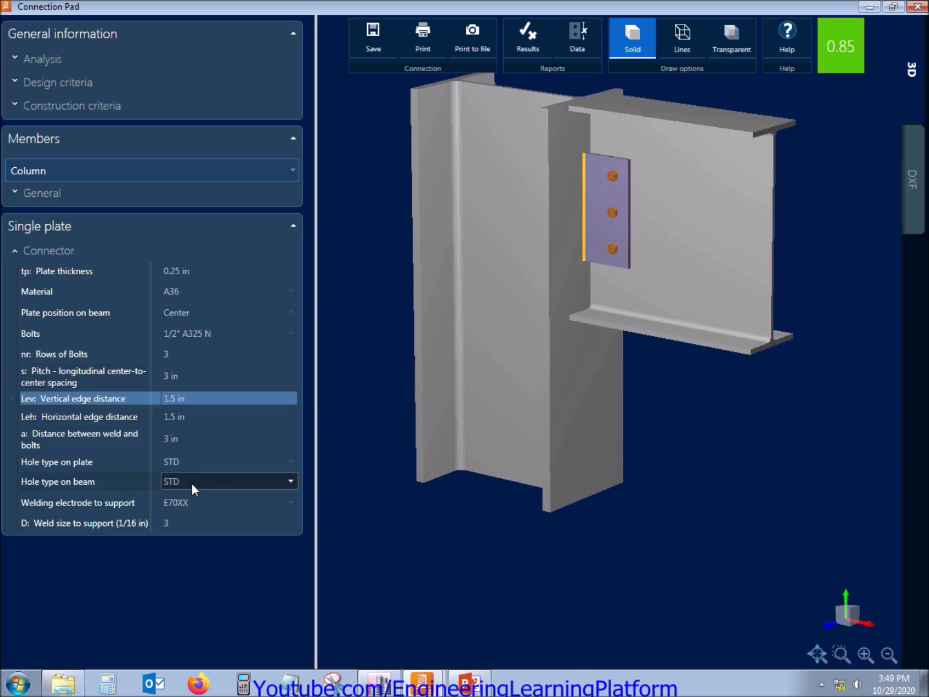
Step: Keep E70XX as the welding electrode to the support and set the weld size to 4 (1/16 in)
{"action": "left_click", "coordinate": [188, 504]}
{"action": "left_click", "coordinate": [189, 504]}
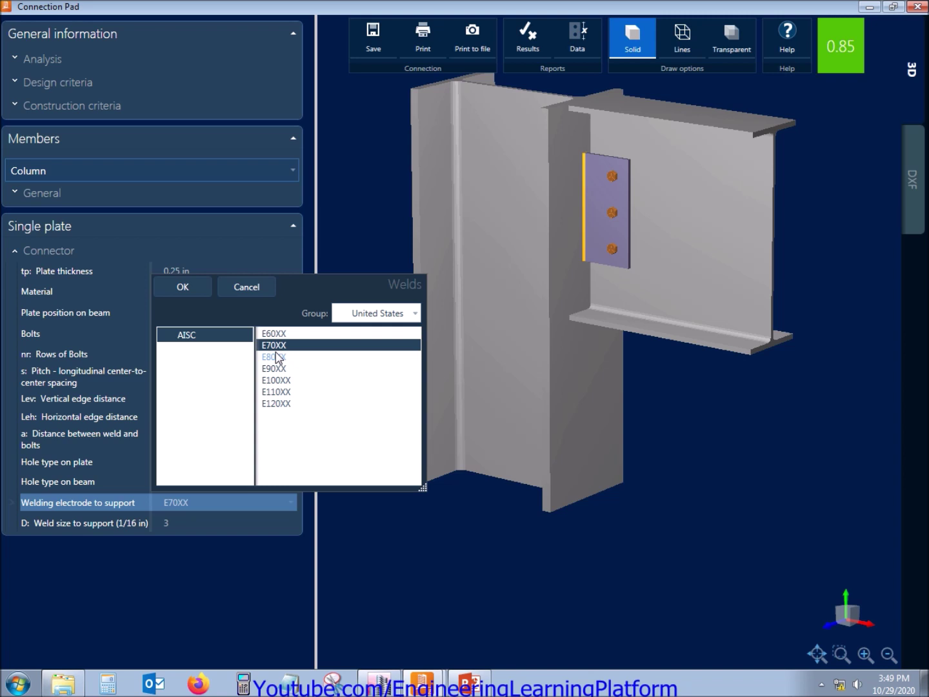
{"action": "left_click", "coordinate": [205, 284]}
{"action": "left_click", "coordinate": [188, 523]}
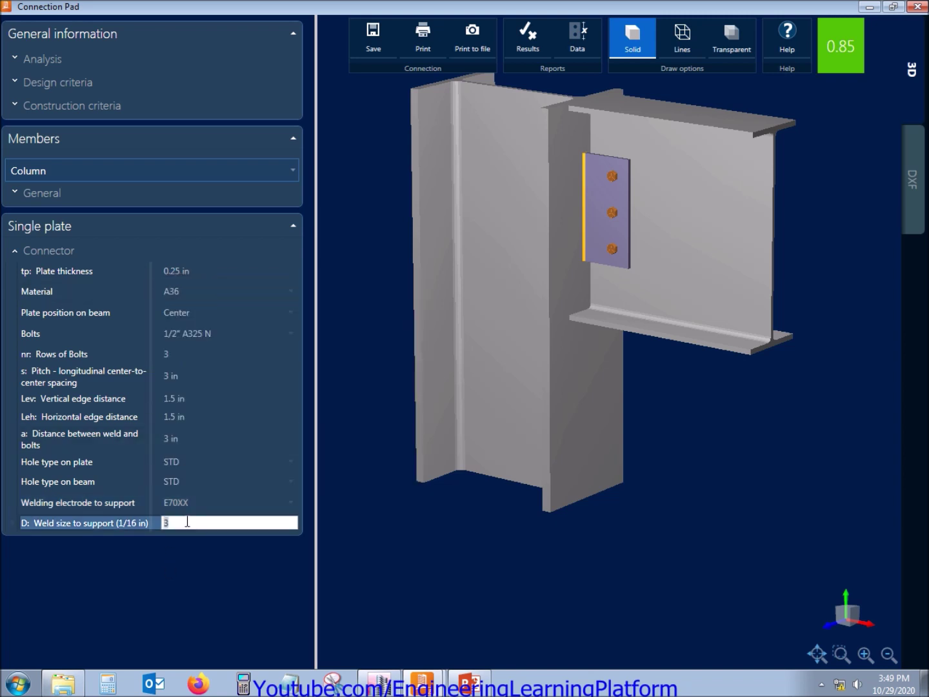
{"action": "type", "text": "4"}
{"action": "key", "text": "Return"}
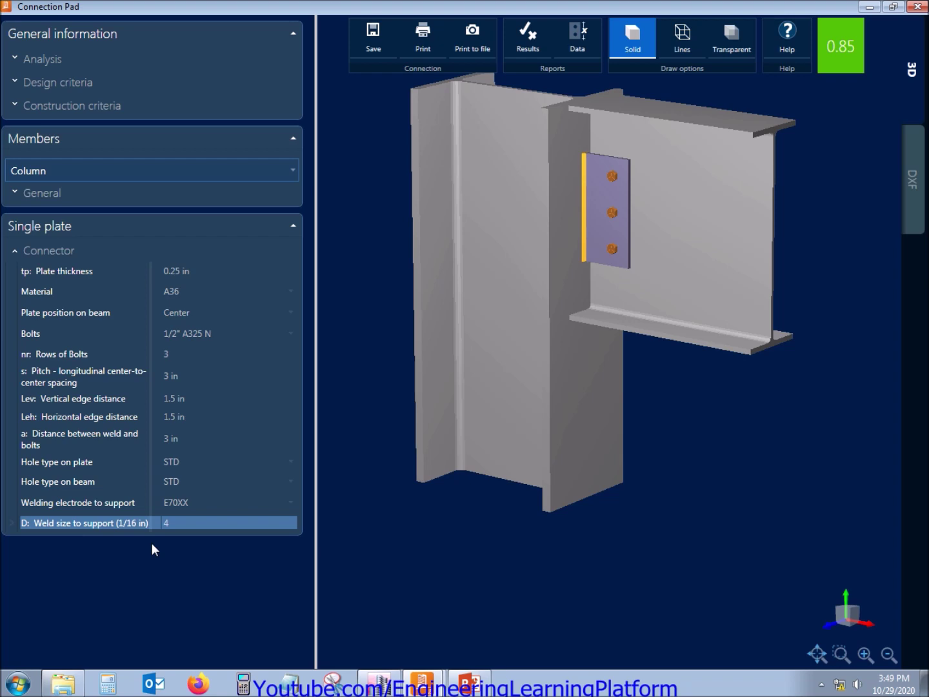
Step: Review the geometric considerations, design check ratios and global critical strength ratio in Joint 1's results report, and close the report
{"action": "left_click", "coordinate": [528, 38]}
{"action": "scroll", "coordinate": [270, 420], "scroll_direction": "down", "scroll_amount": 3}
{"action": "left_click_drag", "start_coordinate": [253, 381], "coordinate": [259, 546]}
{"action": "scroll", "coordinate": [328, 479], "scroll_direction": "down", "scroll_amount": 3}
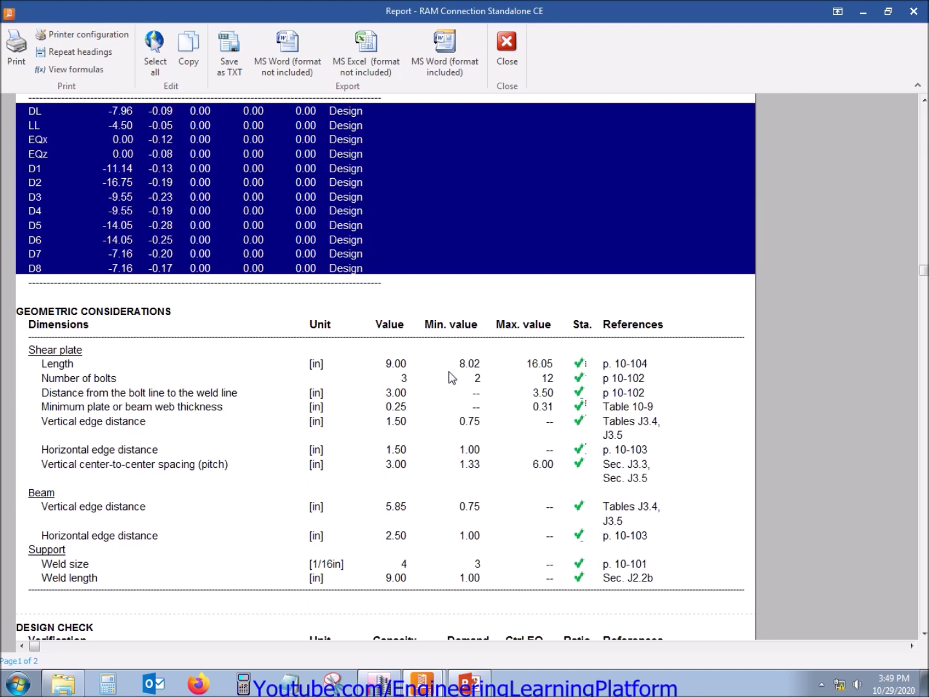
{"action": "scroll", "coordinate": [451, 378], "scroll_direction": "down", "scroll_amount": 2}
{"action": "left_click_drag", "start_coordinate": [576, 217], "coordinate": [599, 421]}
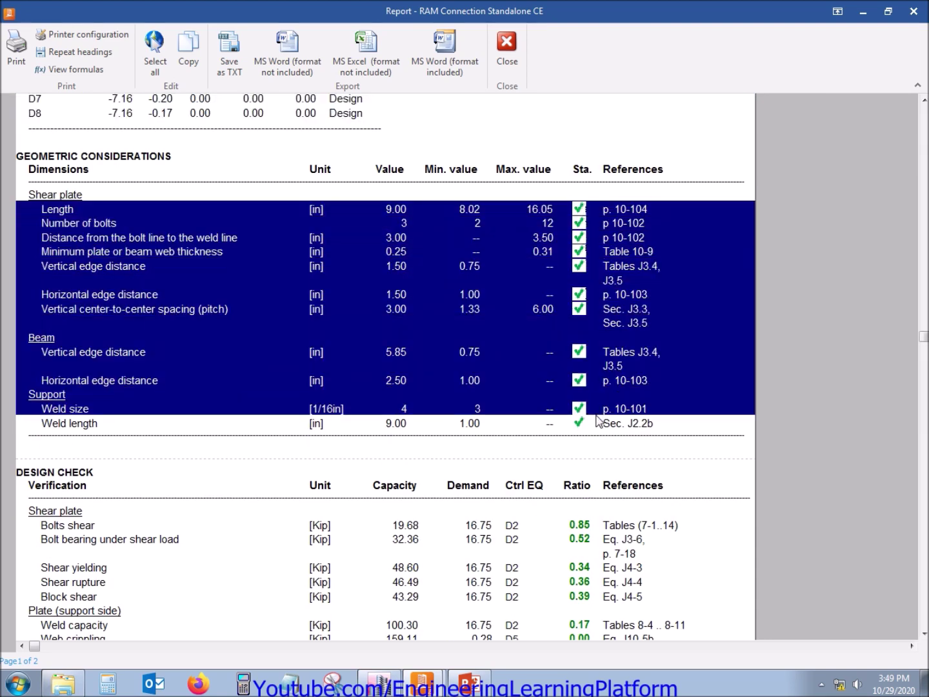
{"action": "scroll", "coordinate": [594, 431], "scroll_direction": "down", "scroll_amount": 3}
{"action": "left_click_drag", "start_coordinate": [584, 293], "coordinate": [589, 513]}
{"action": "left_click", "coordinate": [302, 535]}
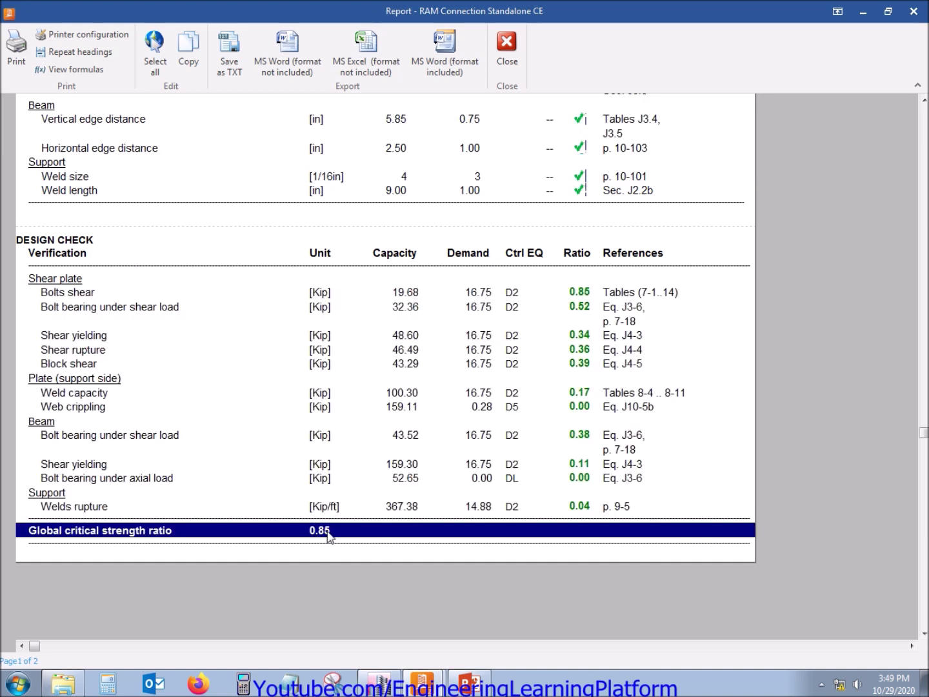
{"action": "left_click", "coordinate": [915, 11]}
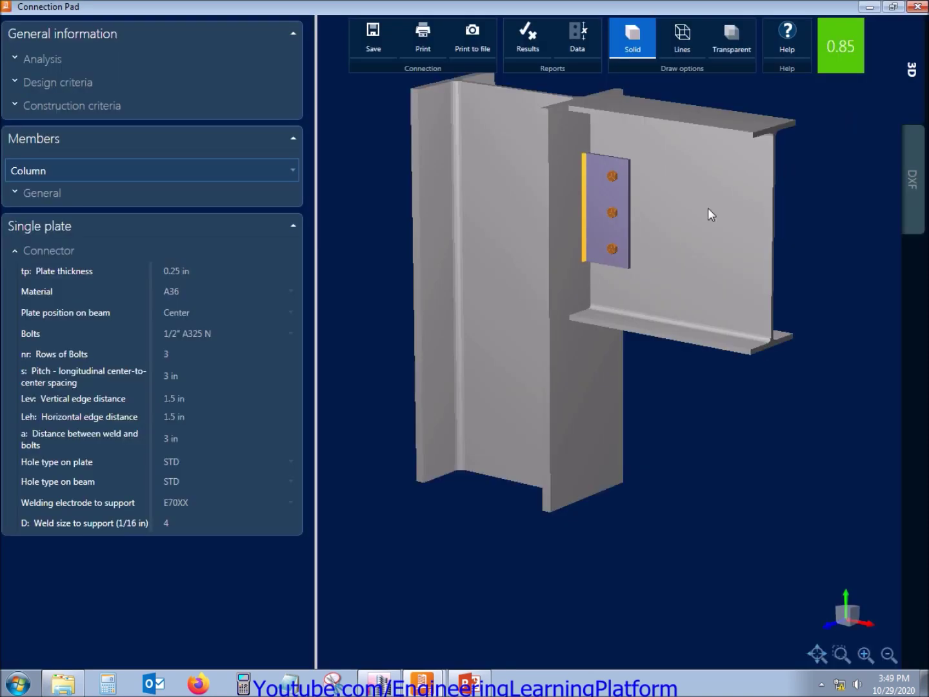
Step: View the DXF drawings of Joint 1's connection and close its connection editor
{"action": "left_click", "coordinate": [912, 181]}
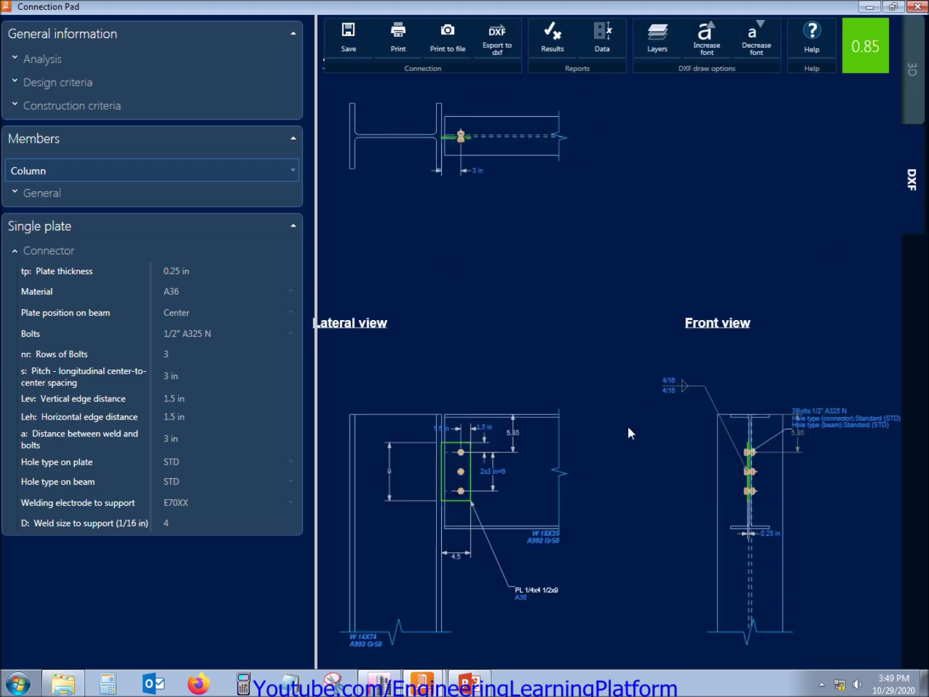
{"action": "scroll", "coordinate": [628, 427], "scroll_direction": "down", "scroll_amount": 1}
{"action": "left_click", "coordinate": [917, 9]}
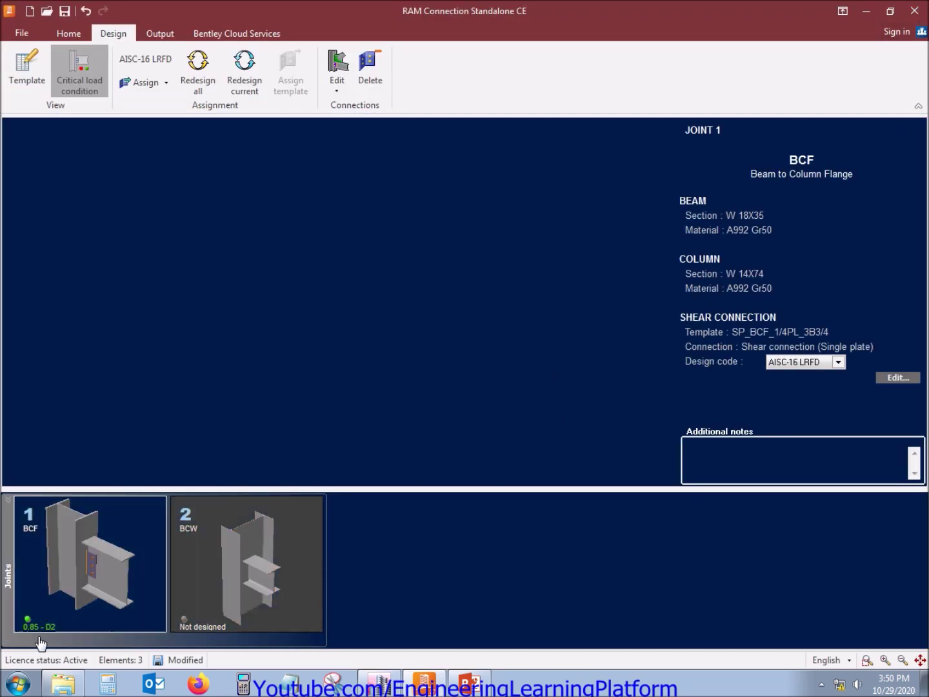
Step: Assign a Basic SP single plate shear connection to Joint 2, the beam-to-column-web joint
{"action": "left_click", "coordinate": [211, 607]}
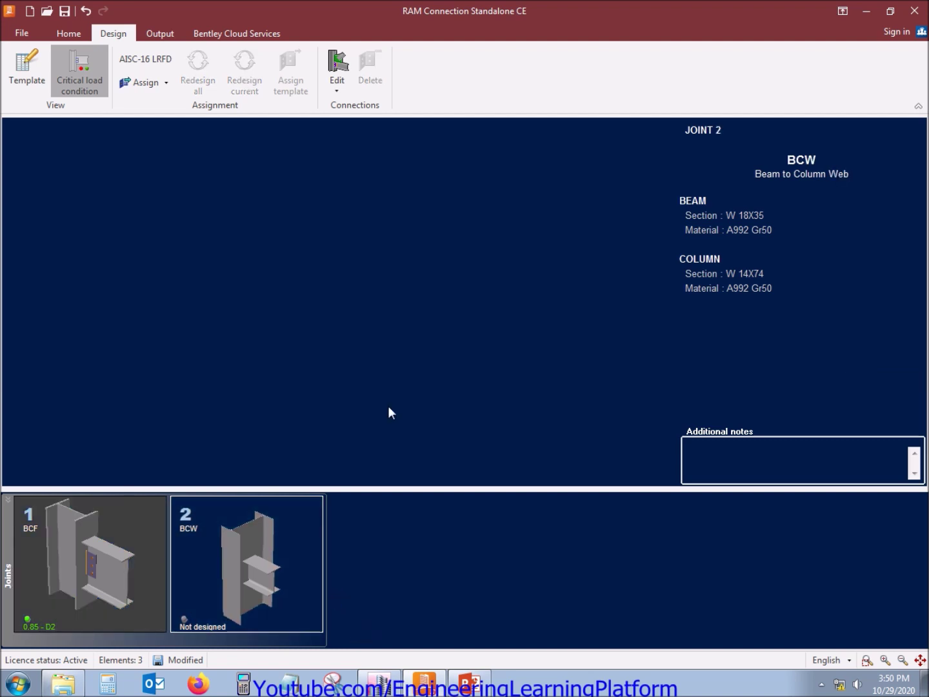
{"action": "left_click", "coordinate": [145, 79]}
{"action": "mouse_move", "coordinate": [195, 103]}
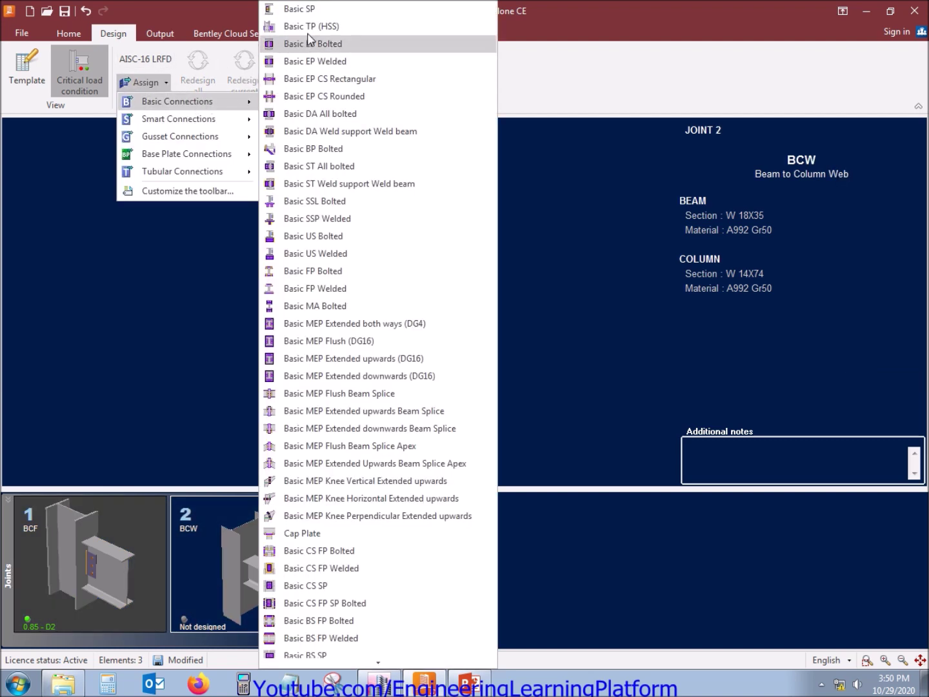
{"action": "left_click", "coordinate": [309, 13]}
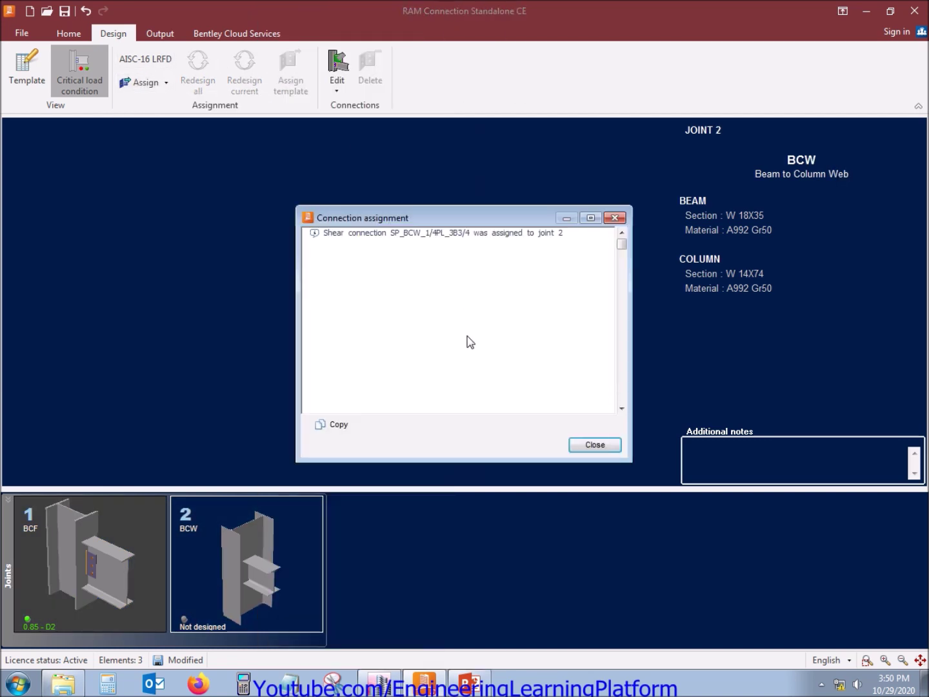
{"action": "left_click", "coordinate": [603, 444]}
Step: Open Joint 2's connection for editing and check the beam and column forces in its load table
{"action": "left_click", "coordinate": [896, 377]}
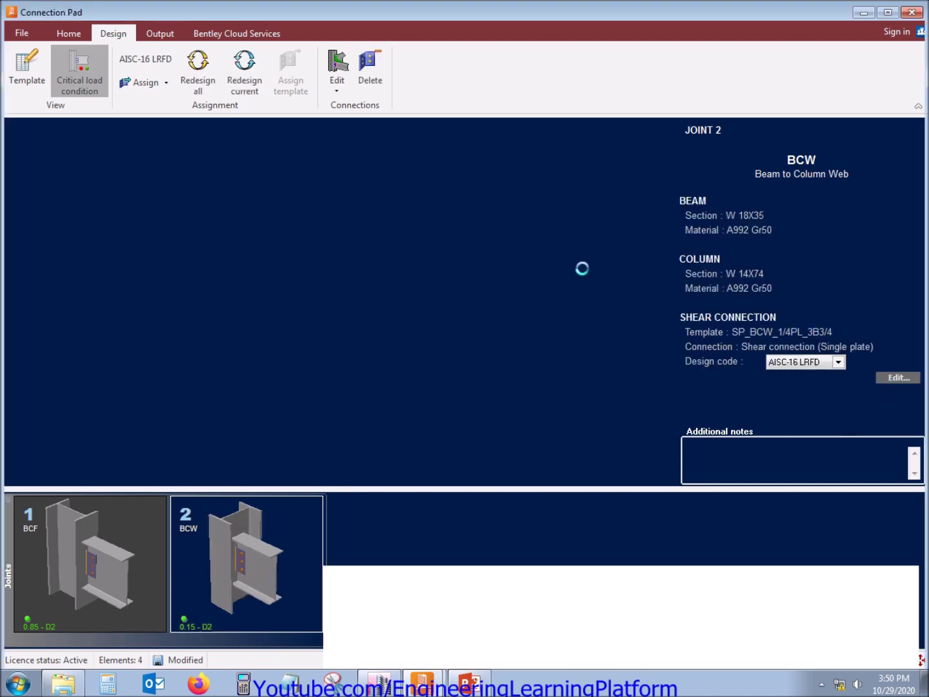
{"action": "left_click_drag", "start_coordinate": [744, 165], "coordinate": [674, 188]}
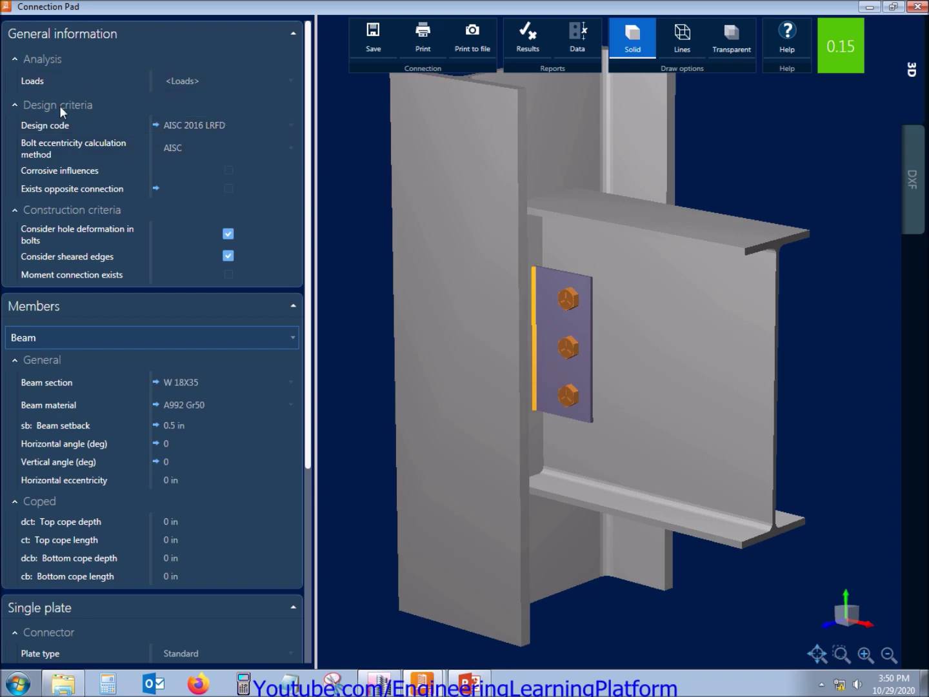
{"action": "left_click", "coordinate": [166, 80]}
{"action": "scroll", "coordinate": [269, 227], "scroll_direction": "down", "scroll_amount": 1}
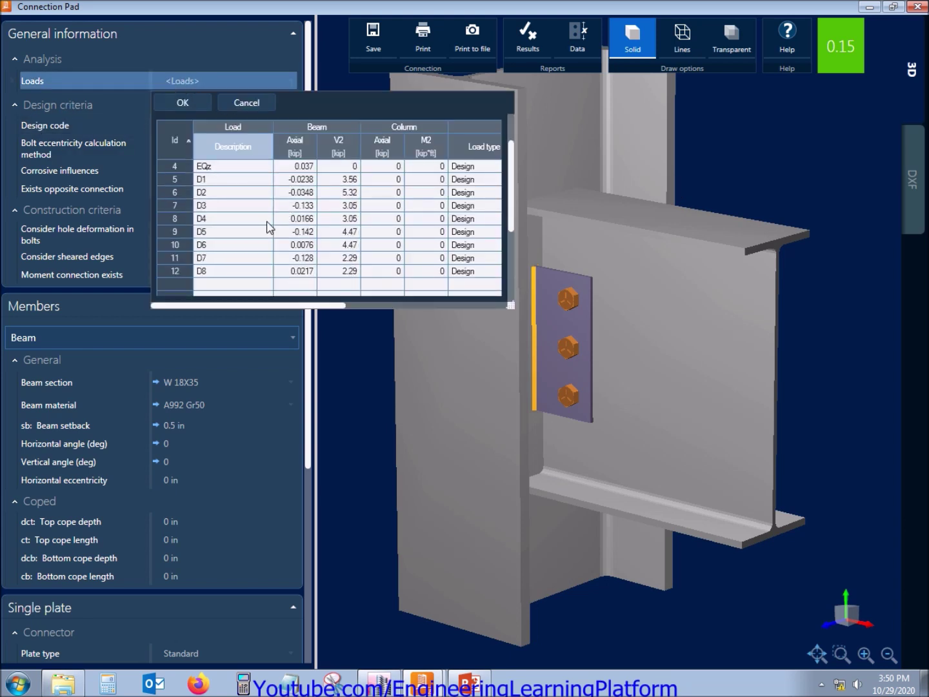
{"action": "left_click", "coordinate": [189, 105]}
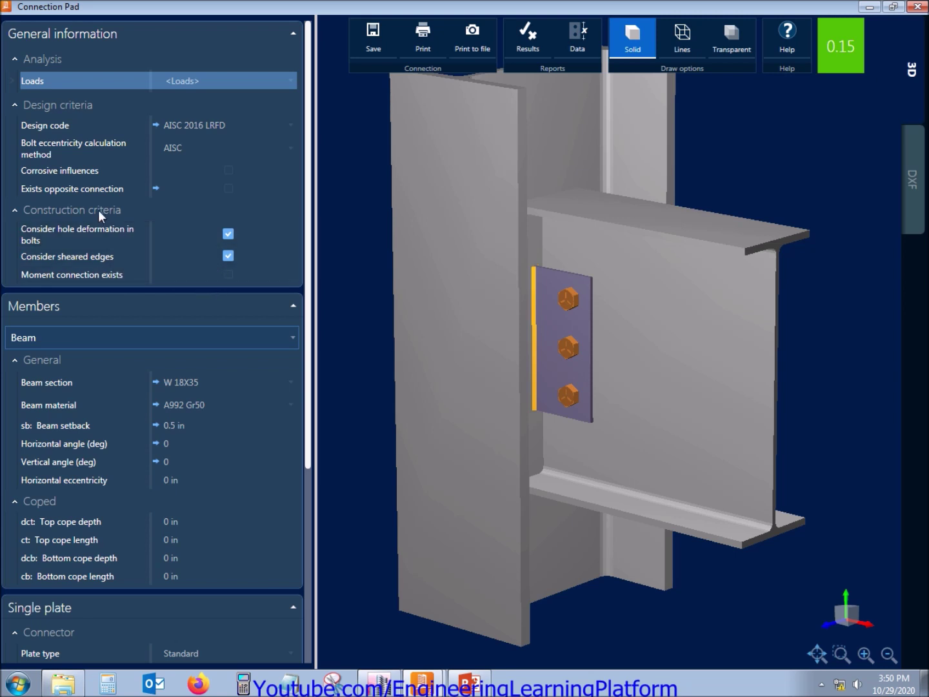
Step: Collapse the general information groups and mark Joint 2's supporting column as a column end
{"action": "left_click", "coordinate": [64, 208]}
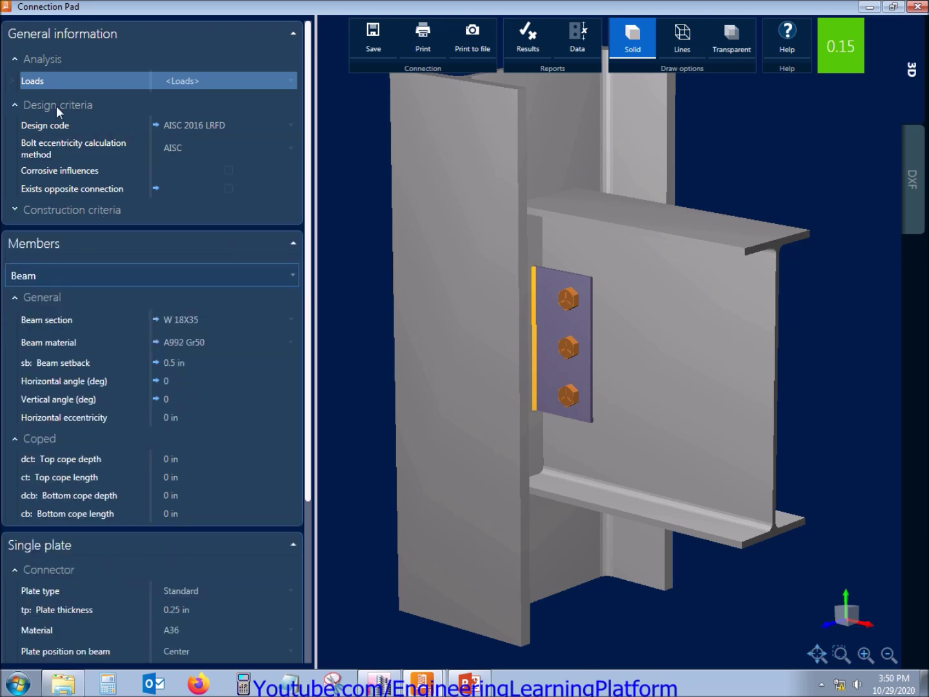
{"action": "left_click", "coordinate": [56, 105]}
{"action": "left_click", "coordinate": [48, 53]}
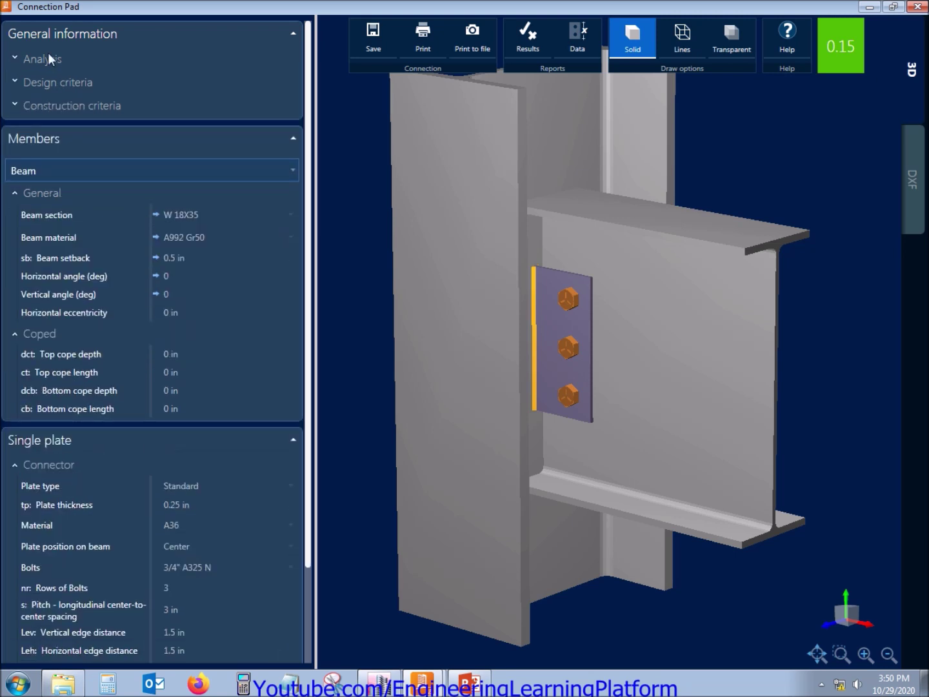
{"action": "left_click", "coordinate": [200, 175]}
{"action": "left_click", "coordinate": [177, 212]}
{"action": "left_click", "coordinate": [227, 257]}
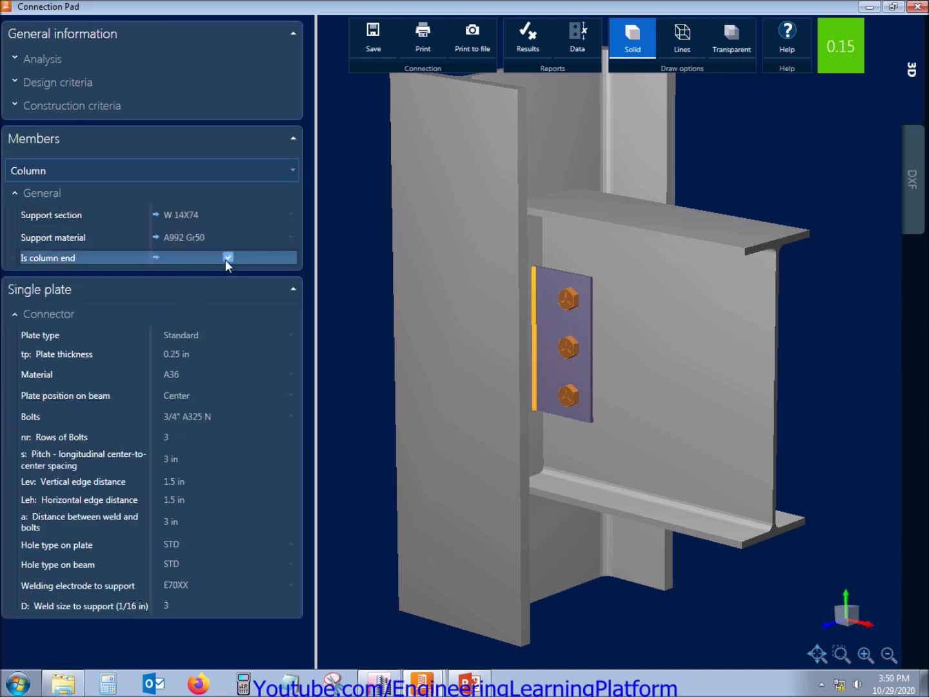
{"action": "left_click", "coordinate": [33, 191]}
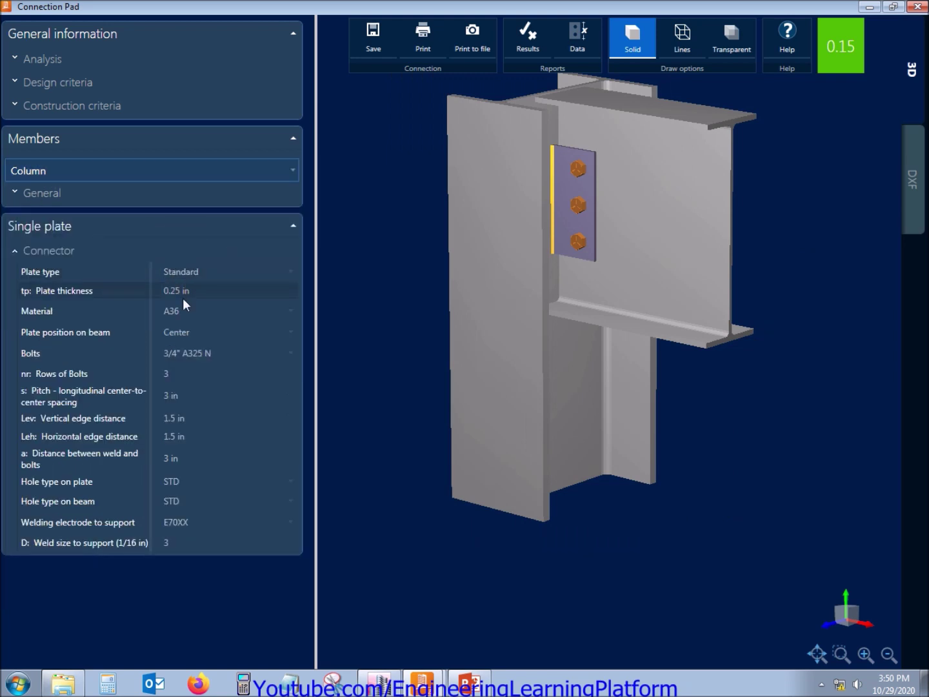
Step: Change Joint 2's single plate bolts to 1/2" A325 N and set the weld size to the support to 4 (1/16 in)
{"action": "left_click", "coordinate": [194, 352]}
{"action": "left_click", "coordinate": [284, 422]}
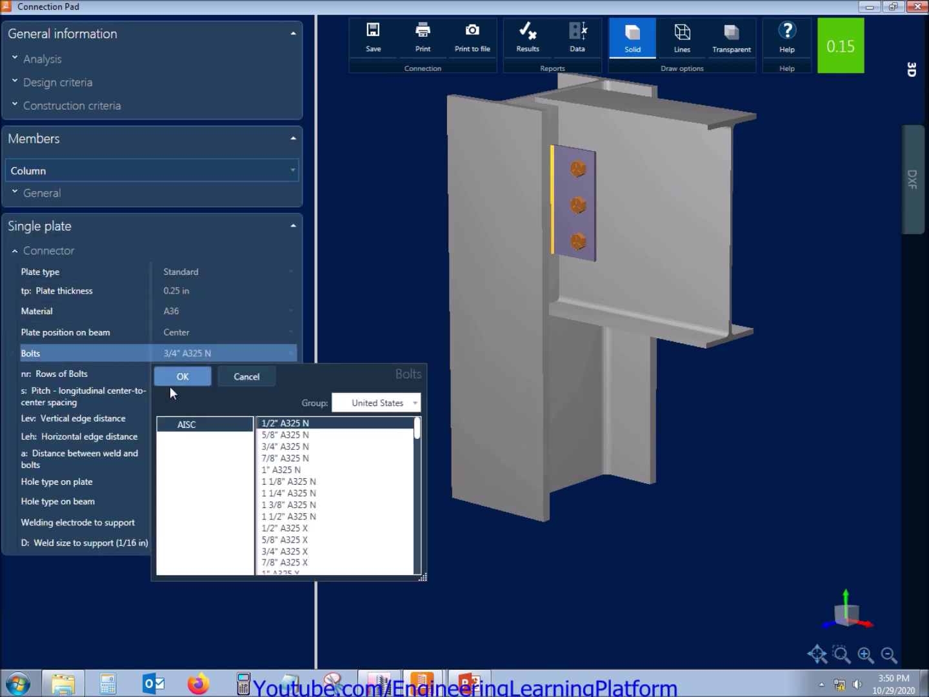
{"action": "left_click", "coordinate": [173, 382]}
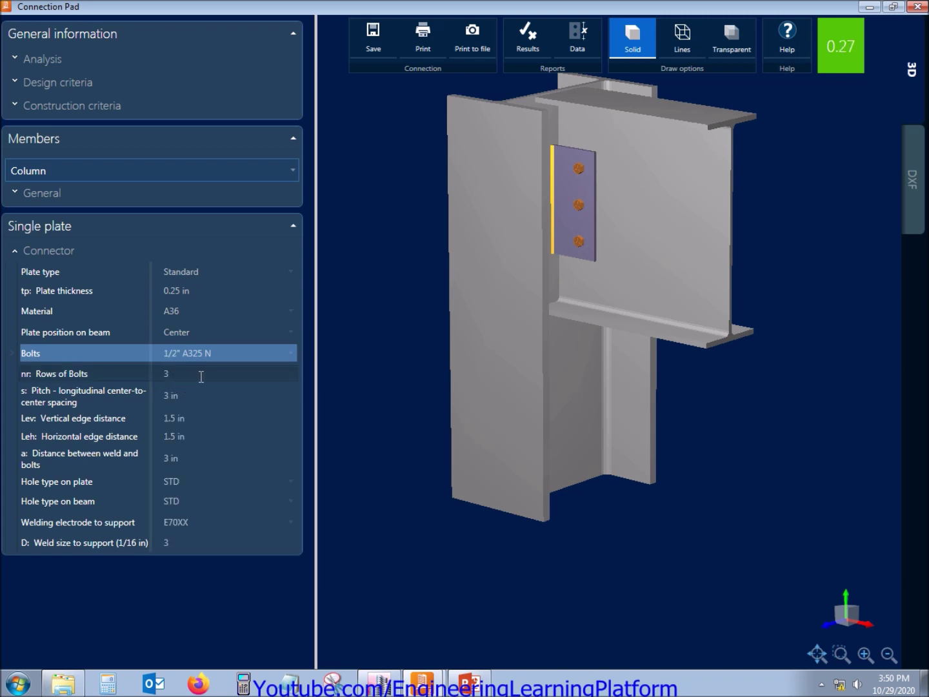
{"action": "left_click", "coordinate": [182, 543]}
{"action": "type", "text": "4"}
{"action": "key", "text": "Return"}
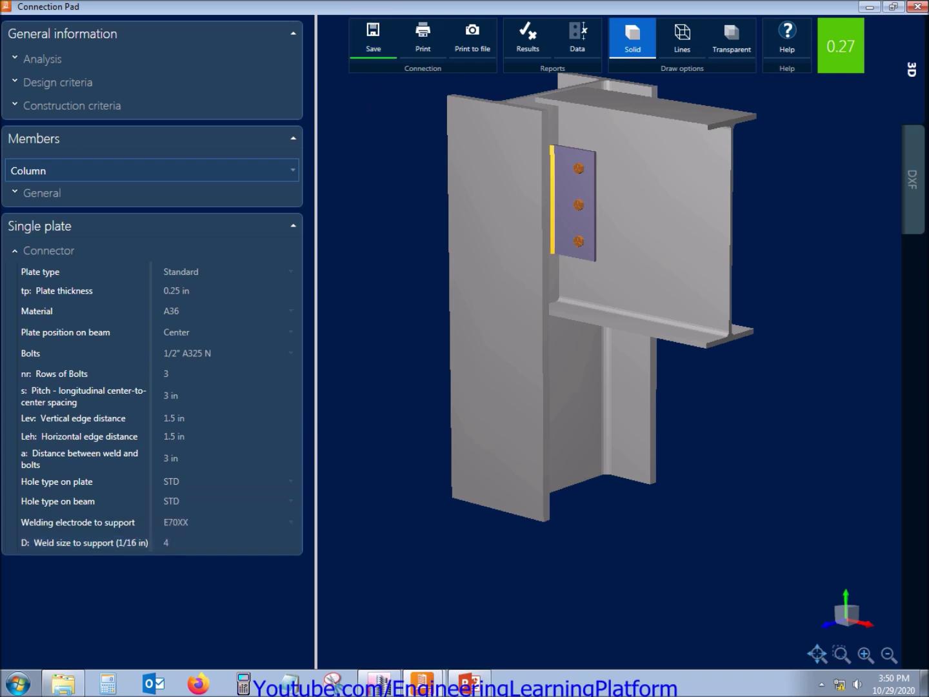
Step: View the DXF drawings of Joint 2's connection and close its connection editor
{"action": "left_click", "coordinate": [920, 176]}
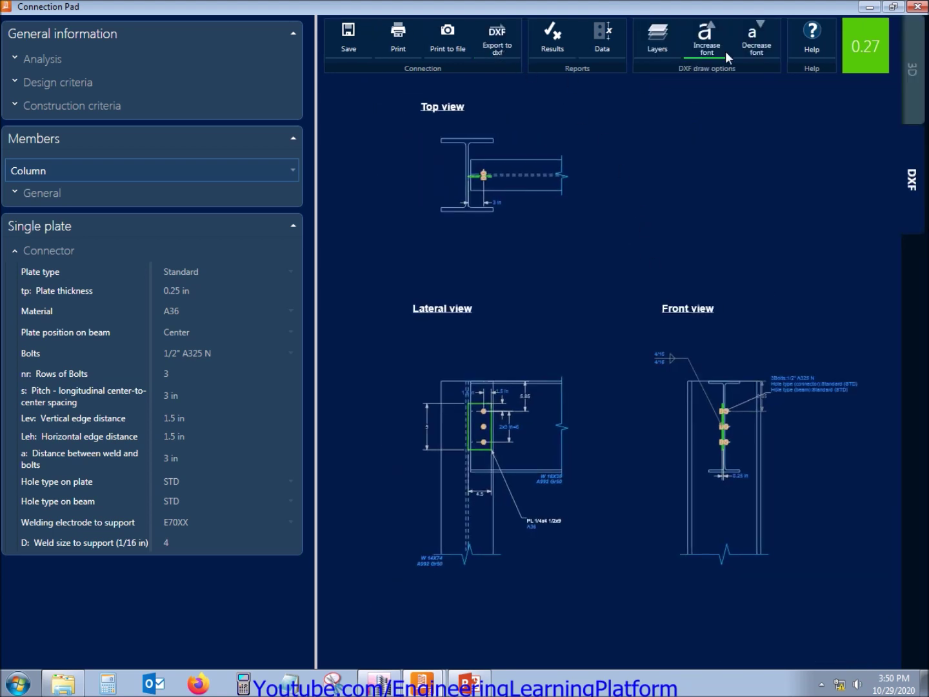
{"action": "left_click", "coordinate": [914, 5]}
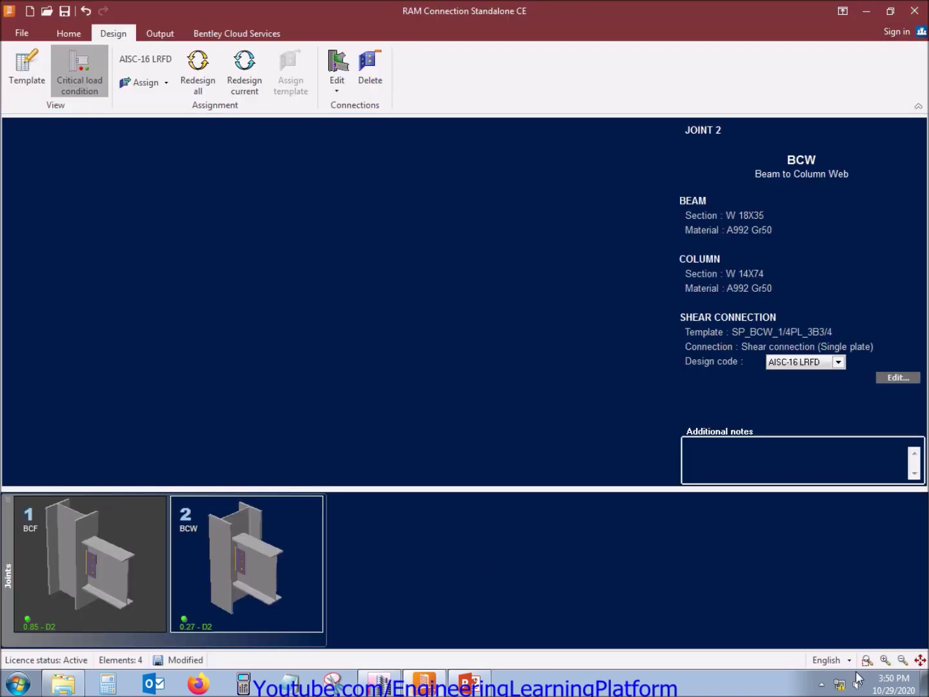
{"action": "left_click", "coordinate": [822, 683]}
{"action": "right_click", "coordinate": [799, 621]}
{"action": "left_click", "coordinate": [831, 588]}
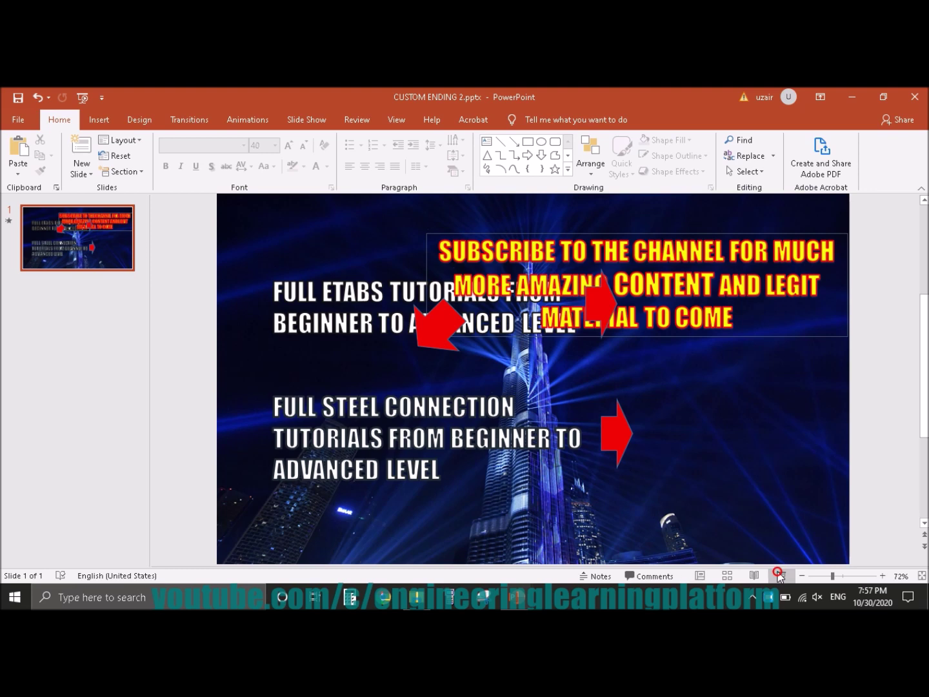
{"action": "left_click", "coordinate": [778, 571]}
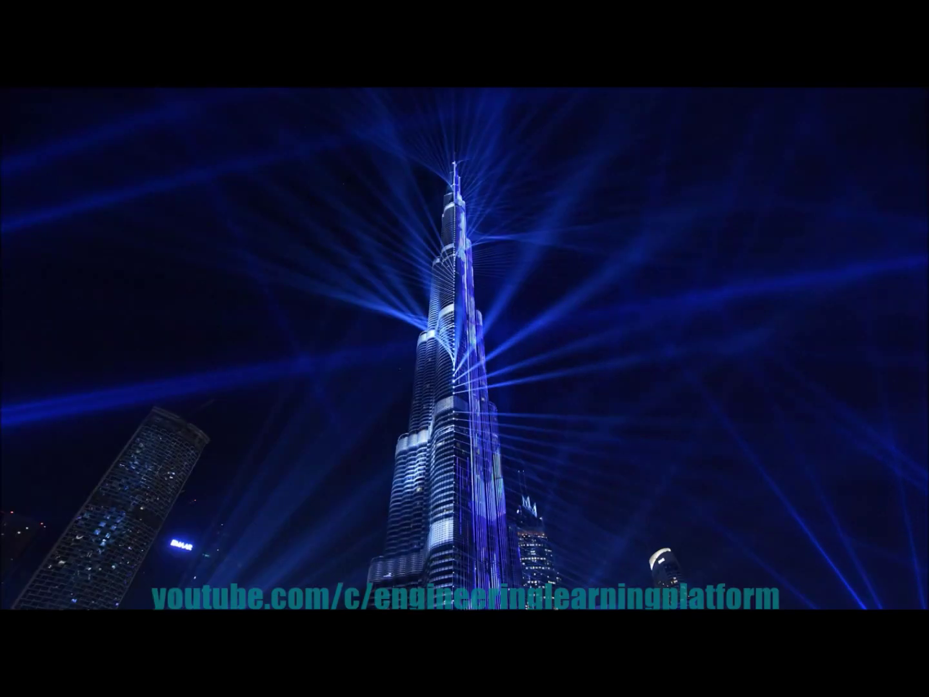